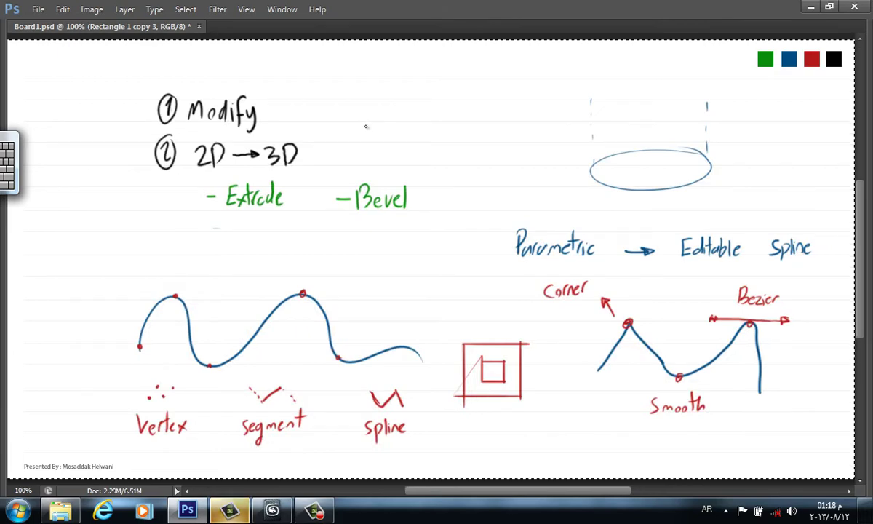
{"action": "key", "text": "Tab"}
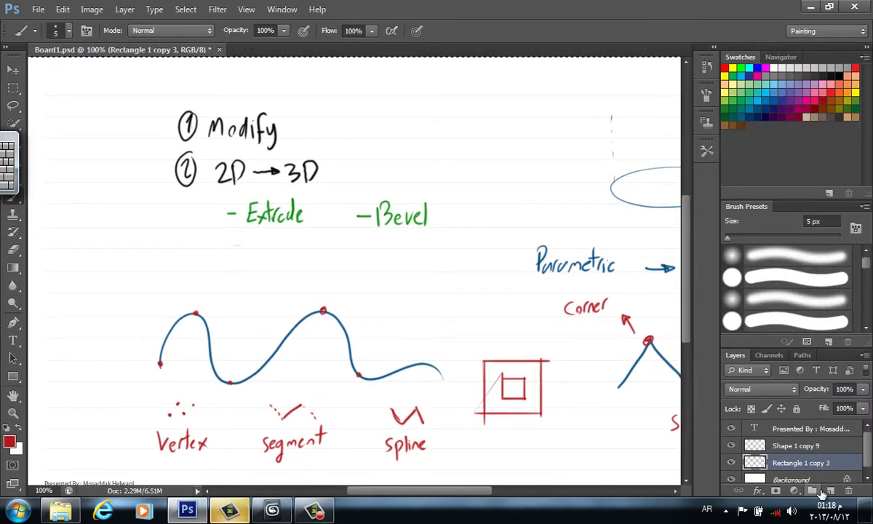
{"action": "left_click", "coordinate": [731, 464]}
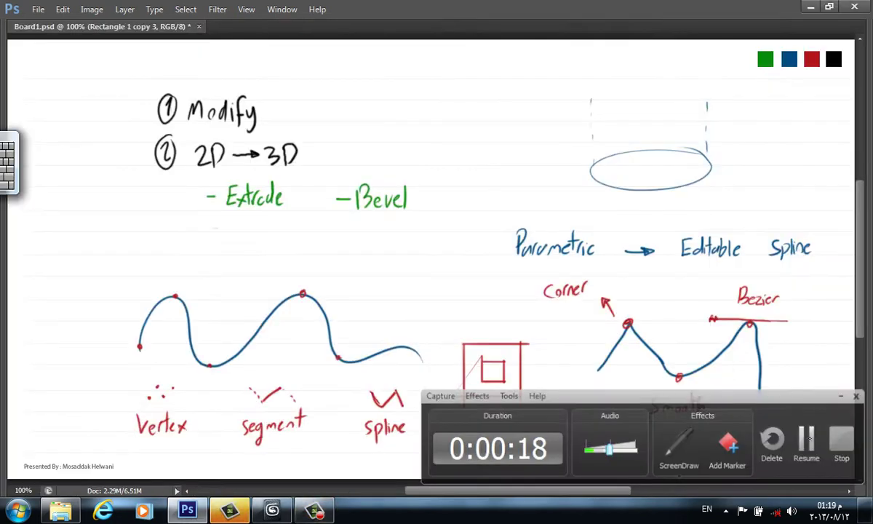
{"action": "left_click", "coordinate": [807, 440]}
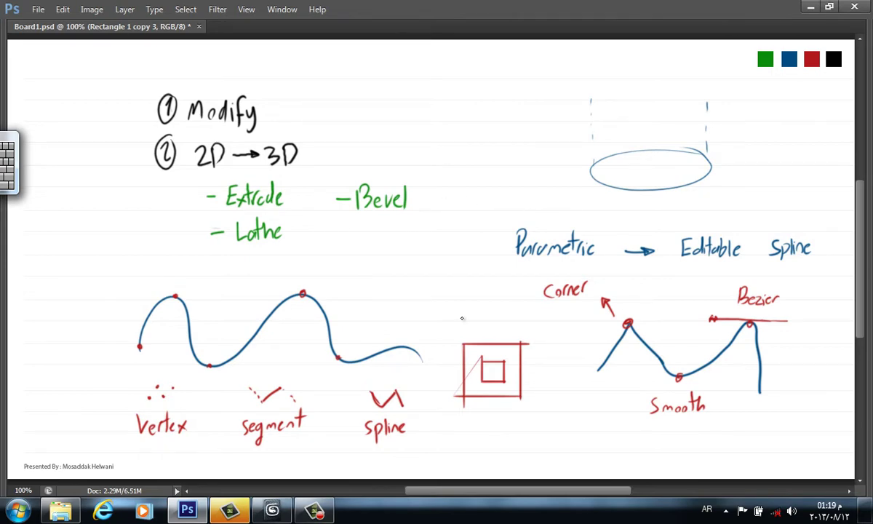
Sketch a blue S-shaped half profile beside a dashed vertical axis, below the Bevel note.
{"action": "left_click", "coordinate": [788, 58]}
{"action": "left_click_drag", "start_coordinate": [390, 242], "coordinate": [396, 289]}
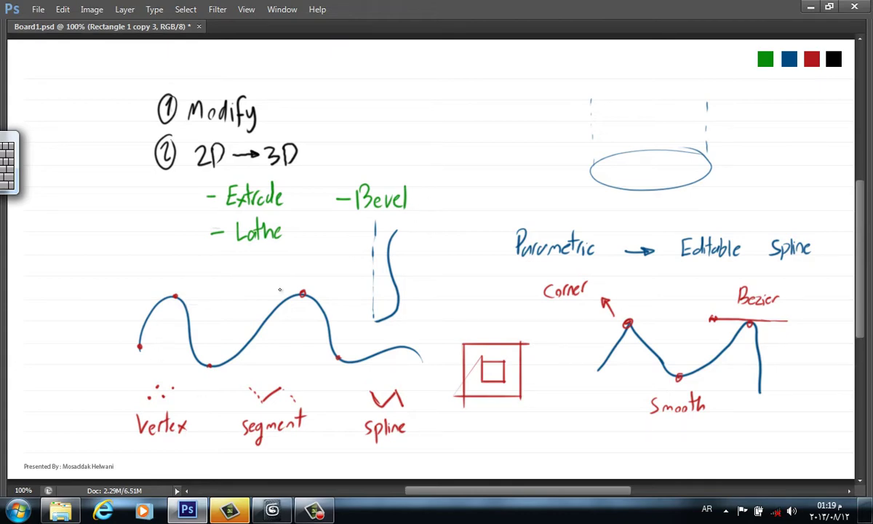
Switch to 3ds Max, draw an open four-vertex zigzag line in the Front view, and hide the grid.
{"action": "left_click", "coordinate": [308, 512]}
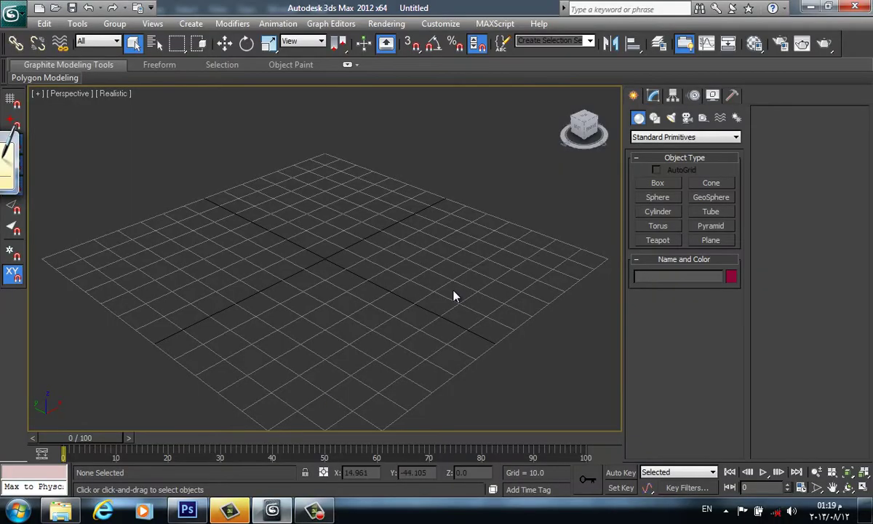
{"action": "key", "text": "f"}
{"action": "middle_click_drag", "start_coordinate": [451, 297], "coordinate": [449, 315]}
{"action": "left_click", "coordinate": [654, 118]}
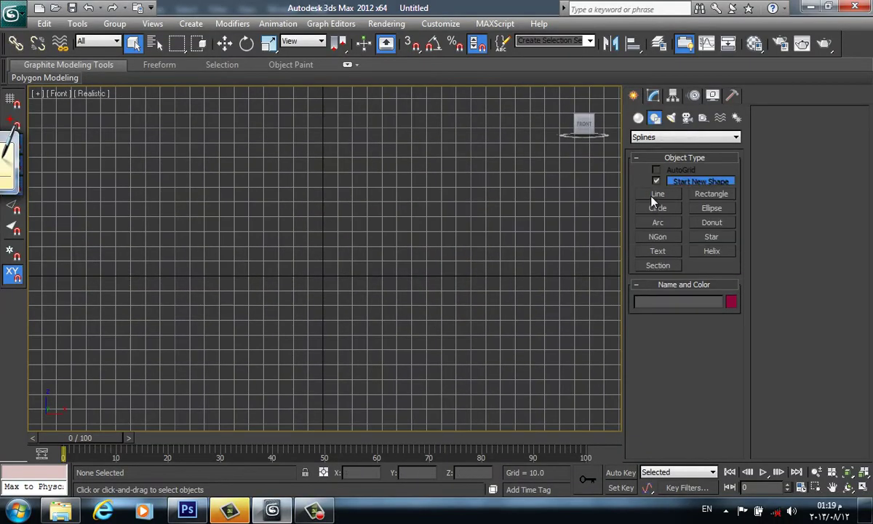
{"action": "left_click", "coordinate": [657, 194]}
{"action": "middle_click_drag", "start_coordinate": [507, 208], "coordinate": [435, 259]}
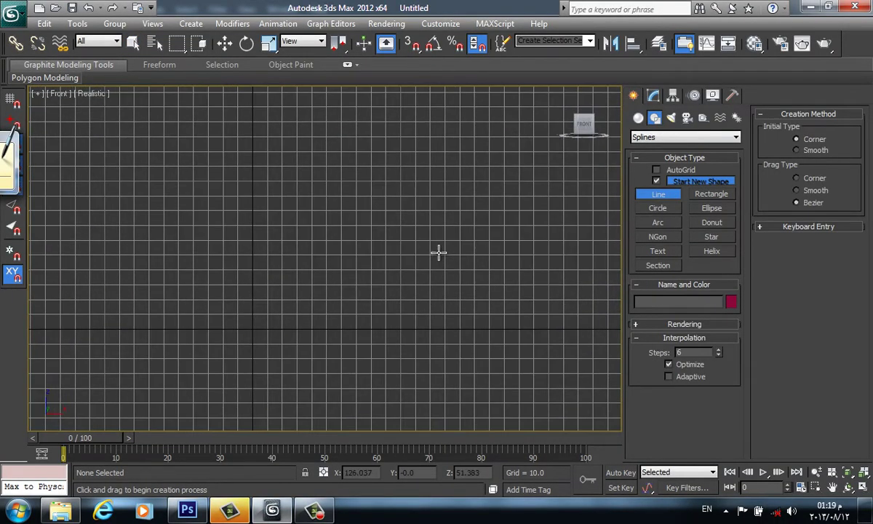
{"action": "left_click", "coordinate": [399, 138]}
{"action": "left_click", "coordinate": [367, 195]}
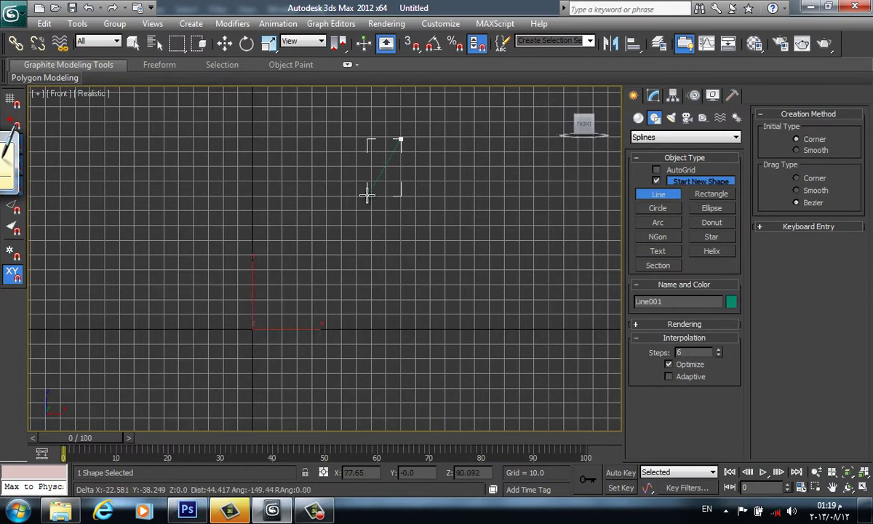
{"action": "left_click", "coordinate": [409, 263]}
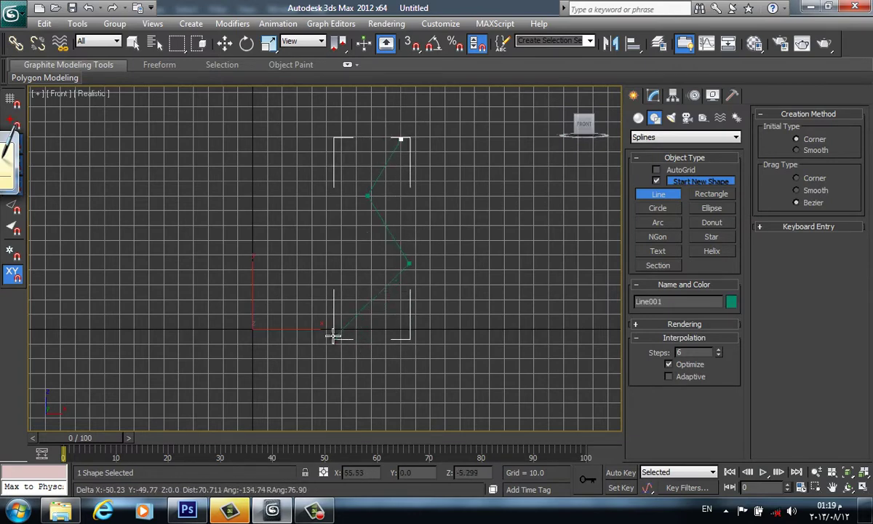
{"action": "left_click", "coordinate": [330, 335]}
{"action": "right_click", "coordinate": [414, 331]}
{"action": "right_click", "coordinate": [444, 306]}
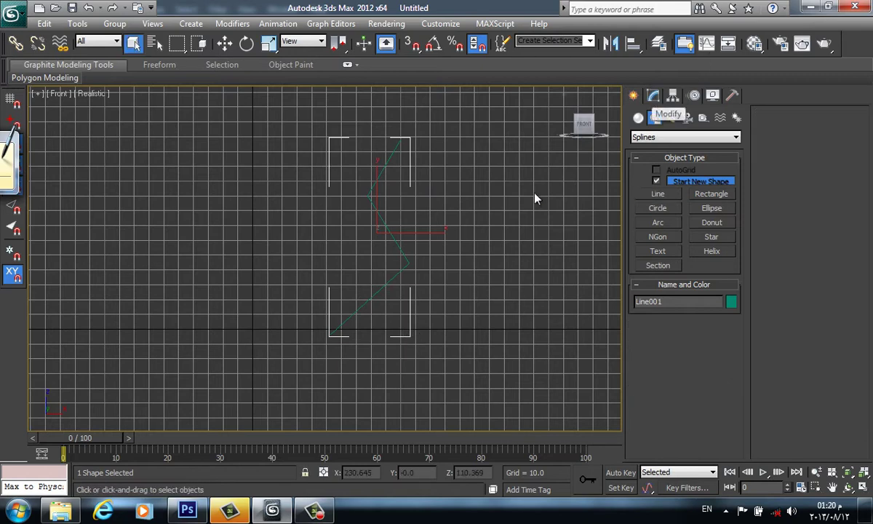
{"action": "key", "text": "g"}
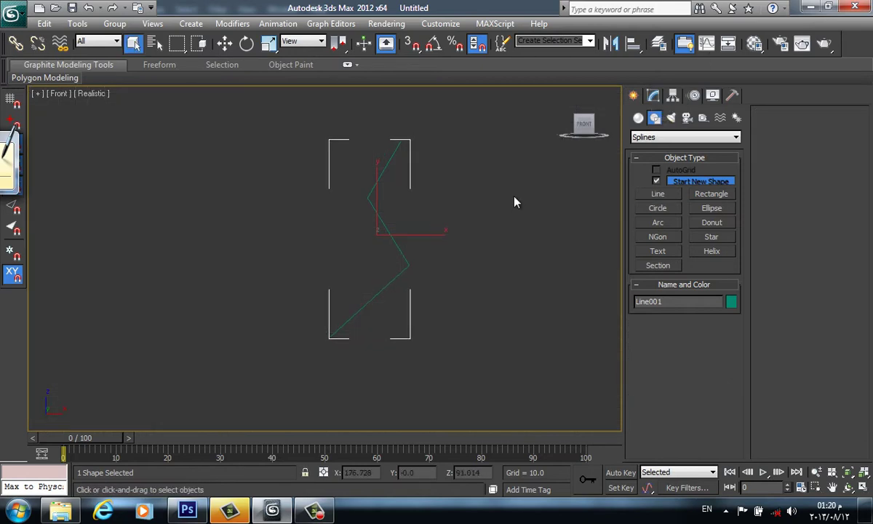
Convert the line's two middle vertices from Corner to Smooth.
{"action": "left_click", "coordinate": [652, 98]}
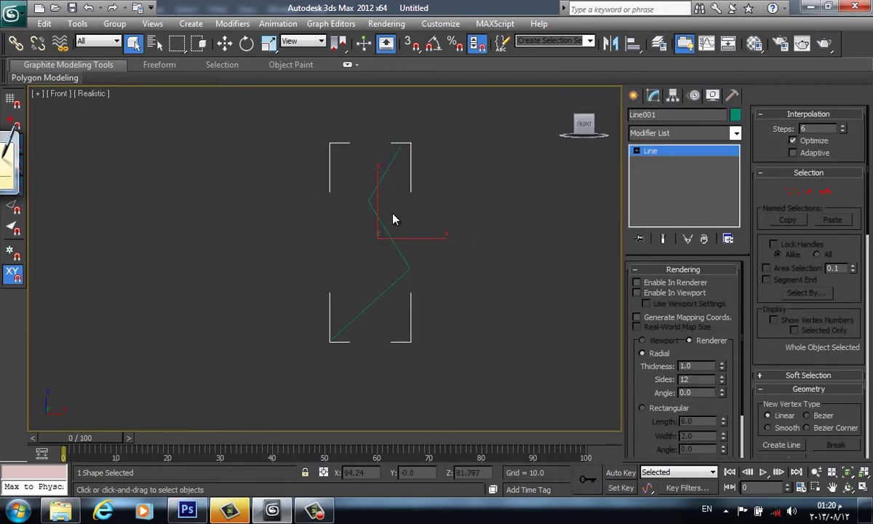
{"action": "left_click", "coordinate": [792, 192]}
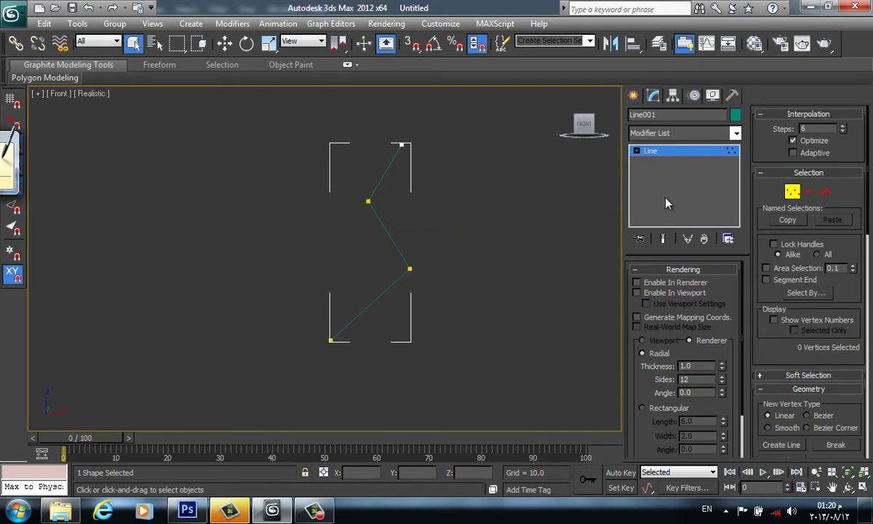
{"action": "left_click", "coordinate": [368, 201]}
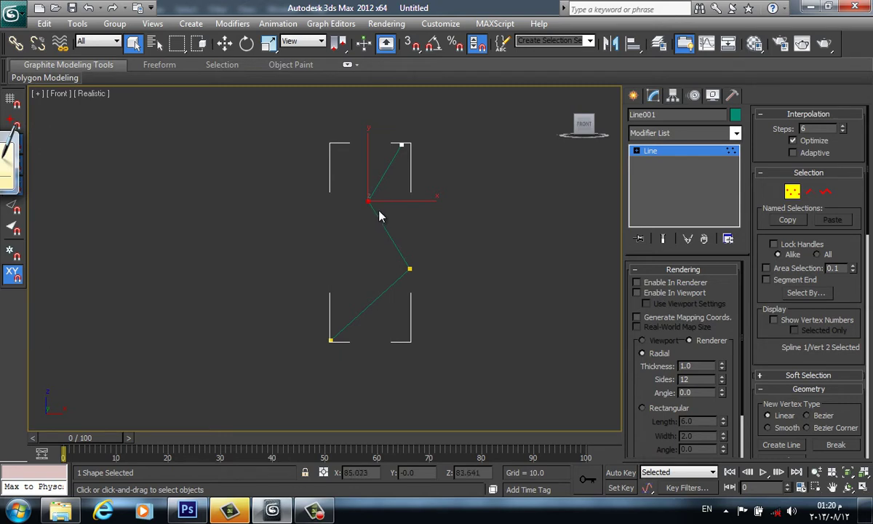
{"action": "right_click", "coordinate": [368, 201]}
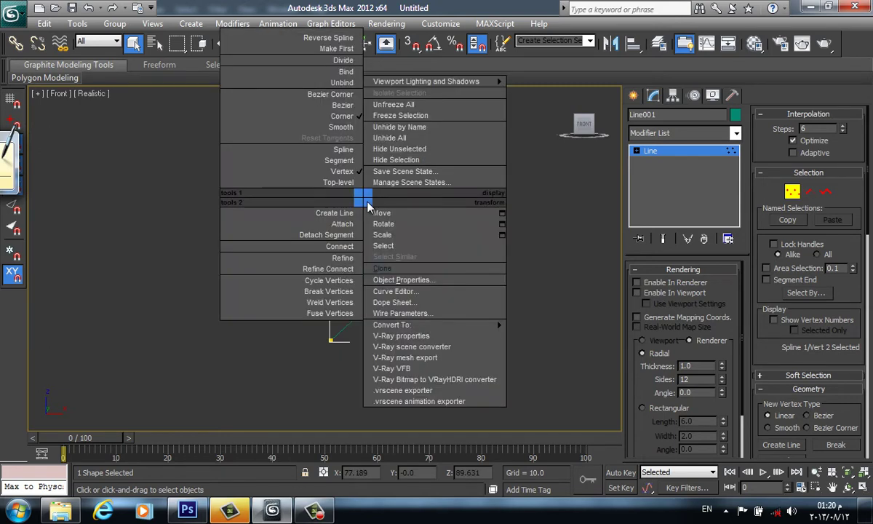
{"action": "left_click", "coordinate": [336, 126]}
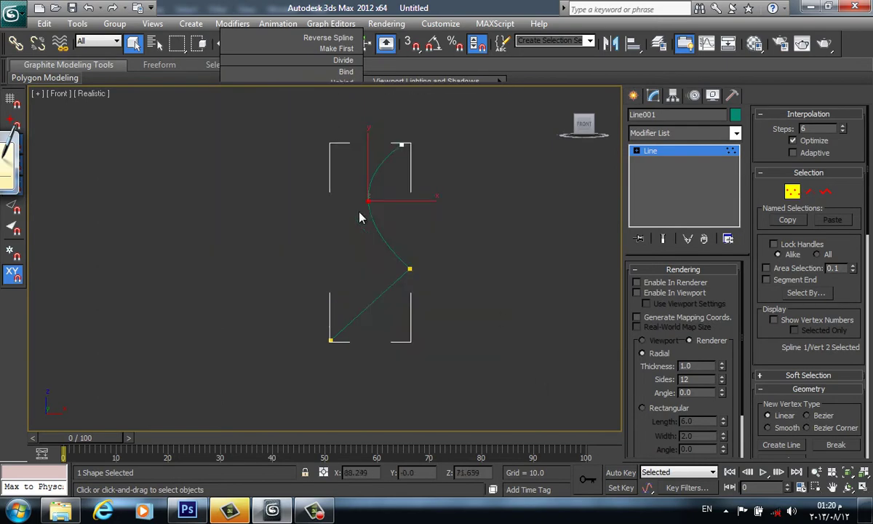
{"action": "left_click", "coordinate": [409, 269]}
{"action": "right_click", "coordinate": [409, 267]}
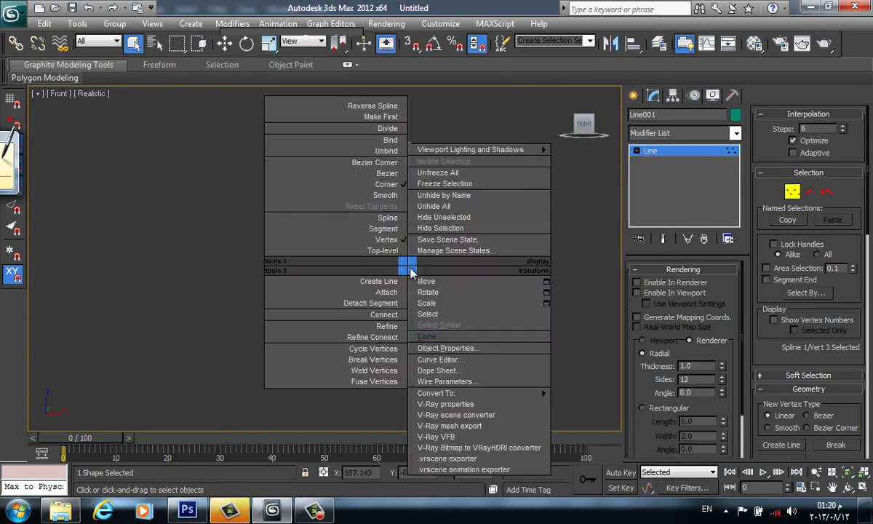
{"action": "left_click", "coordinate": [379, 195]}
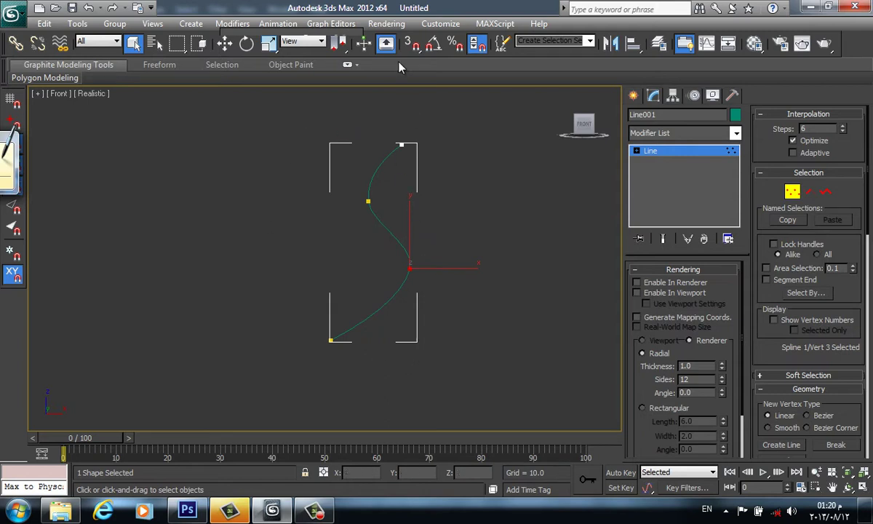
Reshape the profile into a vase outline by moving the lower middle vertex down and the two upper vertices left.
{"action": "middle_click_drag", "start_coordinate": [277, 148], "coordinate": [278, 156]}
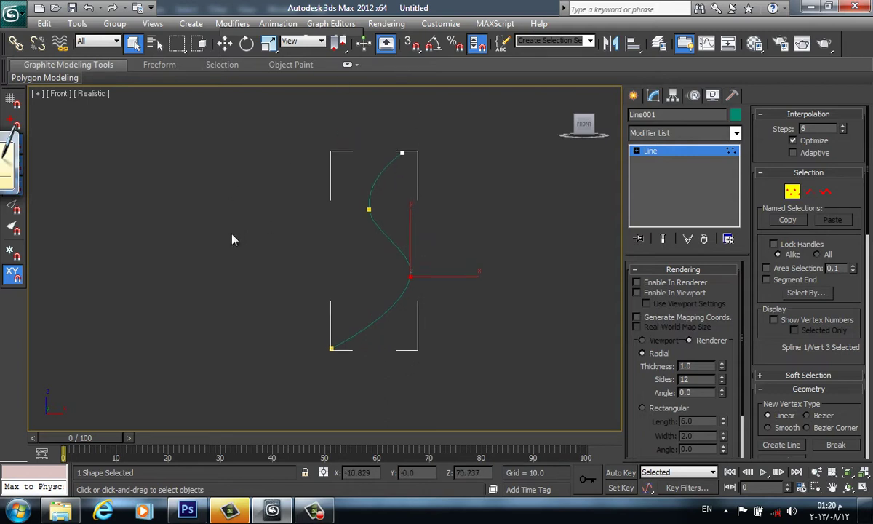
{"action": "left_click", "coordinate": [224, 43]}
{"action": "left_click_drag", "start_coordinate": [453, 274], "coordinate": [442, 299]}
{"action": "mouse_move", "coordinate": [369, 209]}
{"action": "left_mouse_down"}
{"action": "mouse_move", "coordinate": [386, 198]}
{"action": "mouse_move", "coordinate": [368, 196]}
{"action": "left_mouse_up"}
{"action": "left_click_drag", "start_coordinate": [402, 152], "coordinate": [409, 148]}
{"action": "left_click_drag", "start_coordinate": [406, 299], "coordinate": [433, 303]}
{"action": "left_click", "coordinate": [549, 389]}
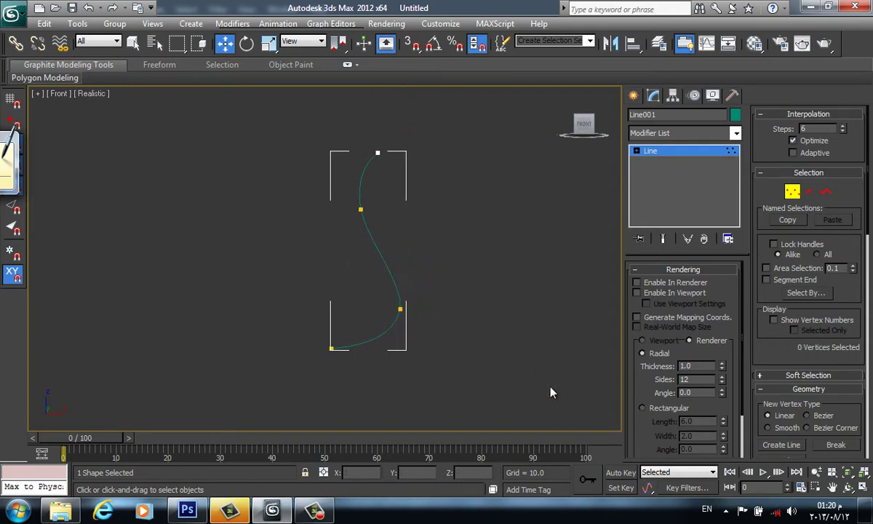
{"action": "left_click_drag", "start_coordinate": [352, 129], "coordinate": [408, 221]}
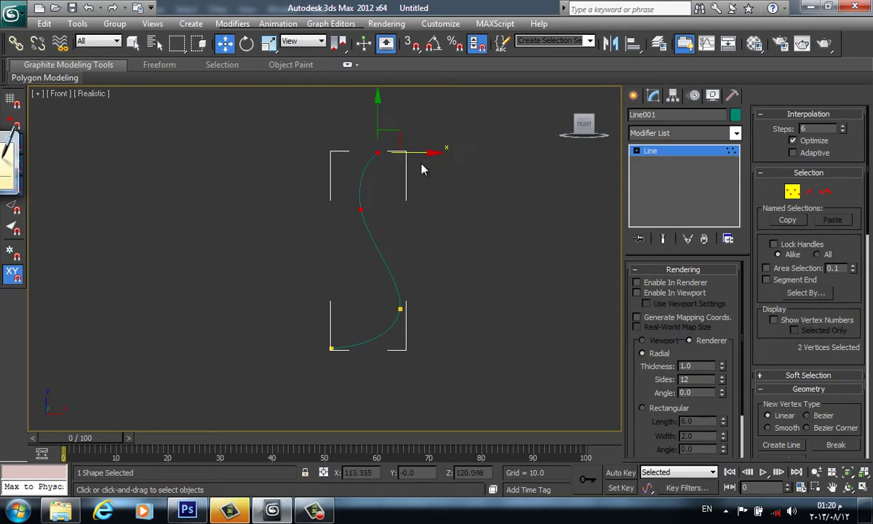
{"action": "left_click", "coordinate": [507, 302]}
Leave vertex editing and apply the Lathe modifier to the profile line.
{"action": "left_click", "coordinate": [655, 150]}
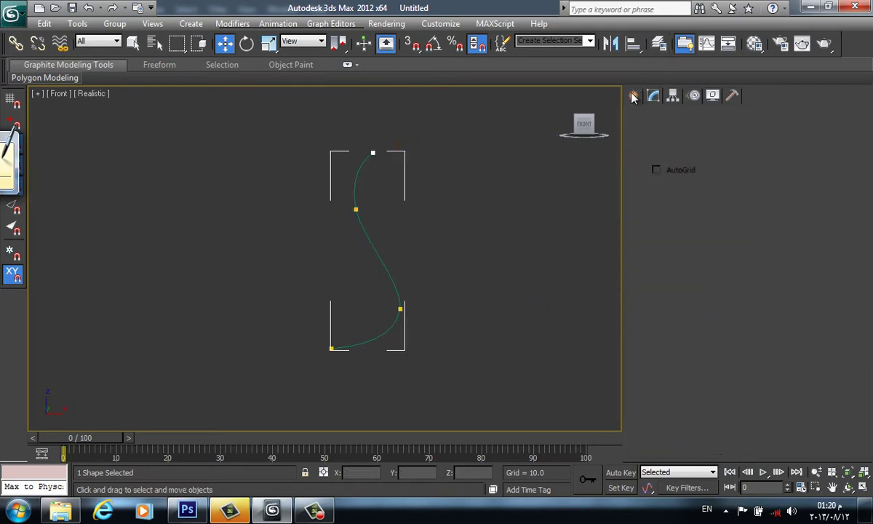
{"action": "left_click", "coordinate": [652, 132]}
{"action": "key", "text": "l"}
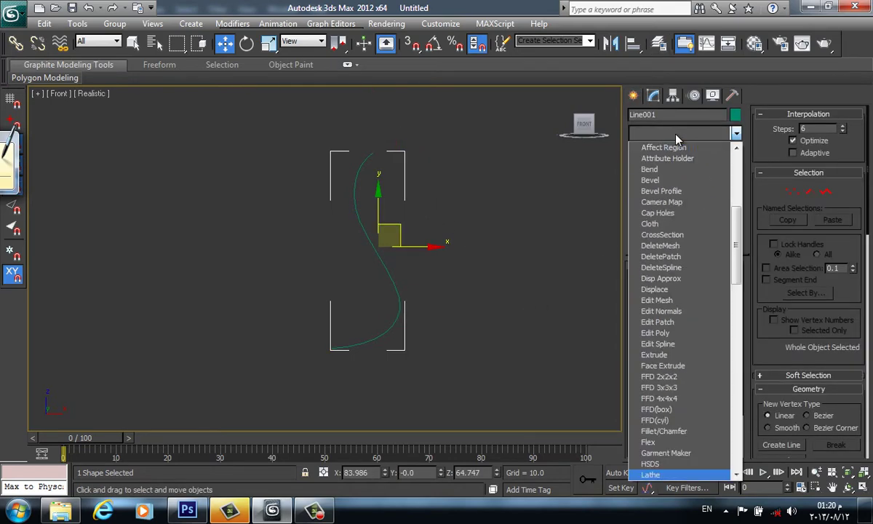
{"action": "scroll", "coordinate": [676, 145], "scroll_direction": "down", "scroll_amount": 9}
{"action": "left_click", "coordinate": [676, 148]}
Check the lathed shape in Perspective, and display it as a wireframe in the Front view.
{"action": "key", "text": "p"}
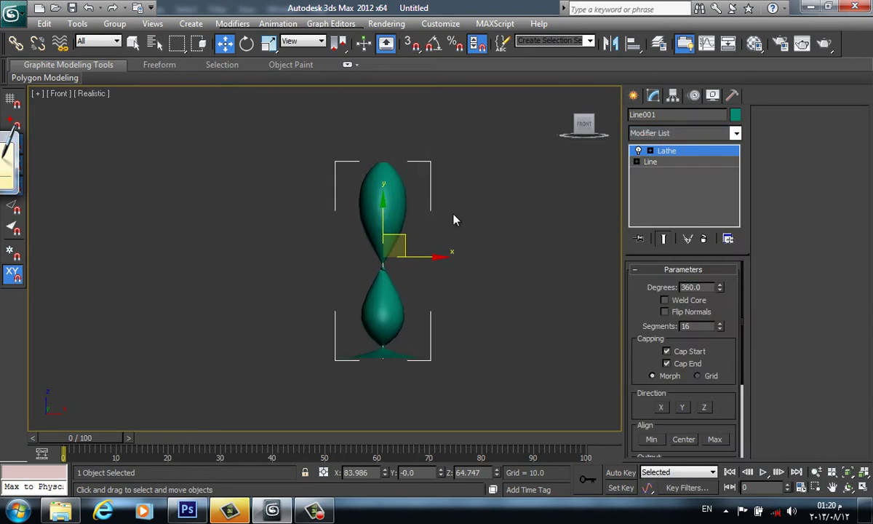
{"action": "key", "text": "f"}
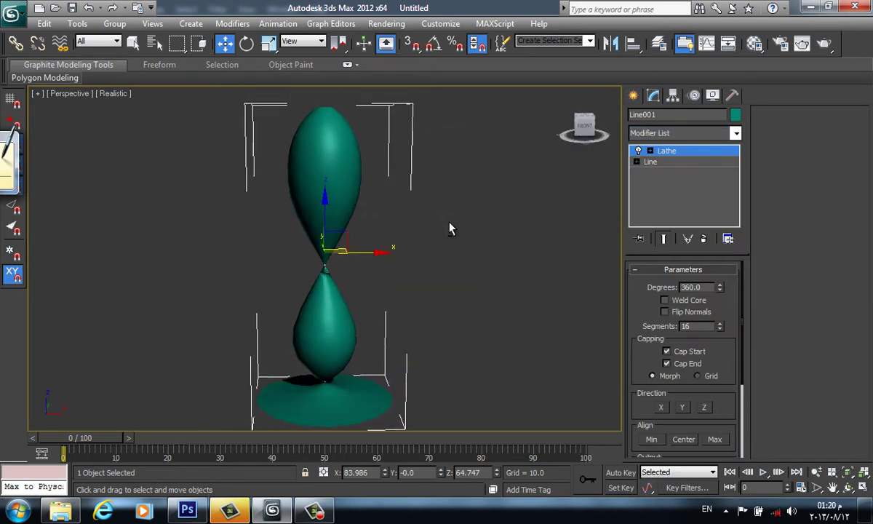
{"action": "key", "text": "z"}
{"action": "key", "text": "F3"}
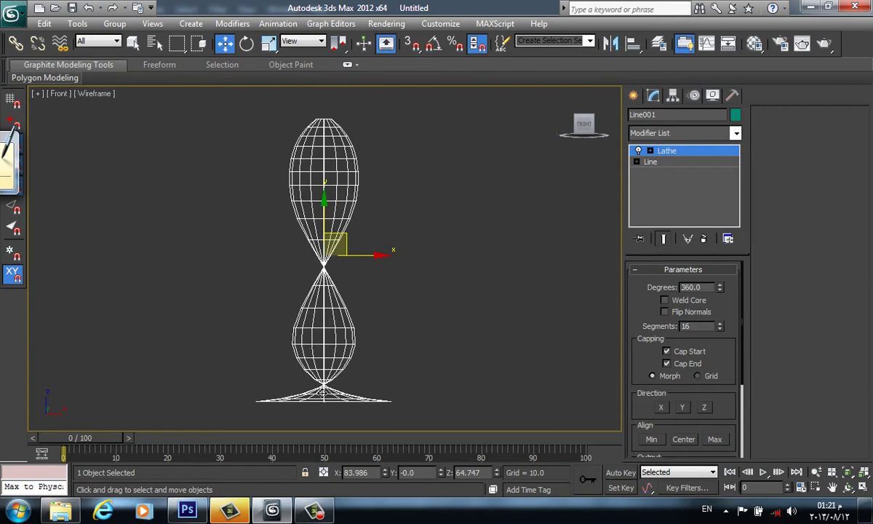
{"action": "middle_click_drag", "start_coordinate": [345, 260], "coordinate": [368, 251]}
{"action": "scroll", "coordinate": [368, 250], "scroll_direction": "down", "scroll_amount": 2}
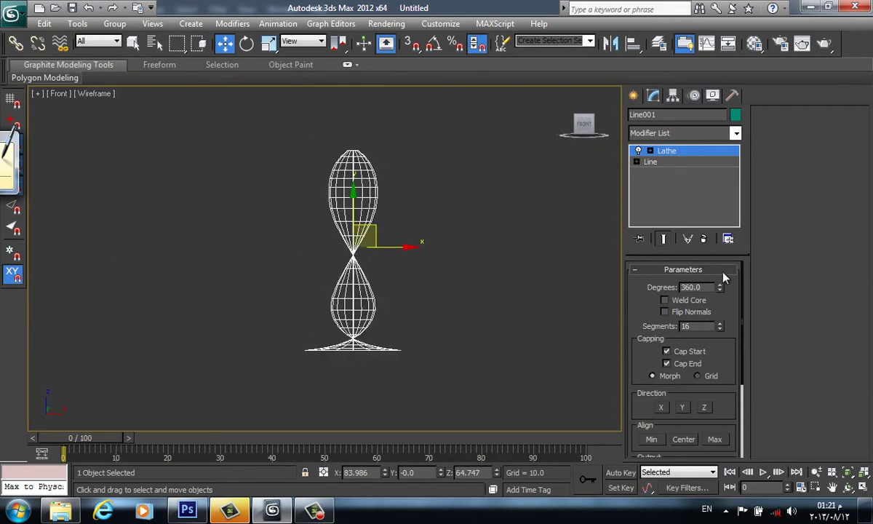
Review the Lathe capping and alignment parameters and examine the wireframe around its rotation axis.
{"action": "left_click_drag", "start_coordinate": [731, 316], "coordinate": [688, 320]}
{"action": "left_click", "coordinate": [697, 375]}
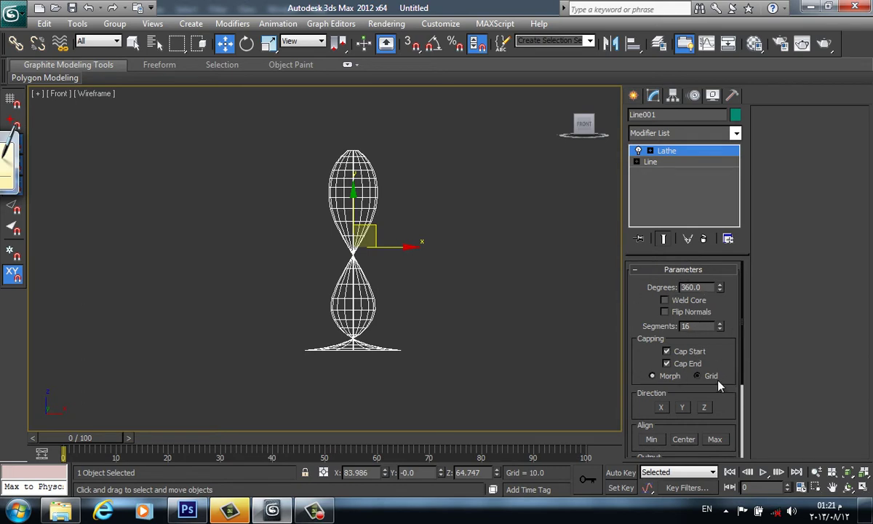
{"action": "left_click", "coordinate": [653, 375]}
{"action": "scroll", "coordinate": [314, 279], "scroll_direction": "up", "scroll_amount": 2}
{"action": "scroll", "coordinate": [320, 319], "scroll_direction": "up", "scroll_amount": 2}
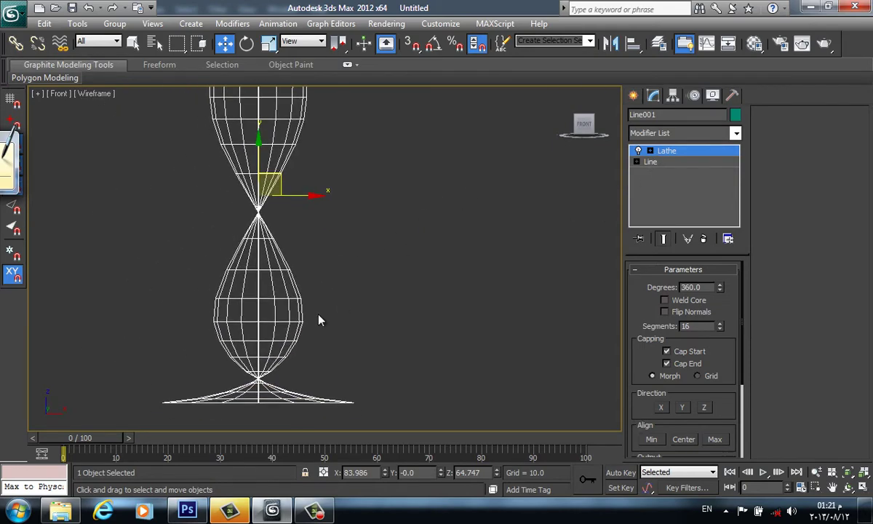
{"action": "scroll", "coordinate": [282, 200], "scroll_direction": "down", "scroll_amount": 2}
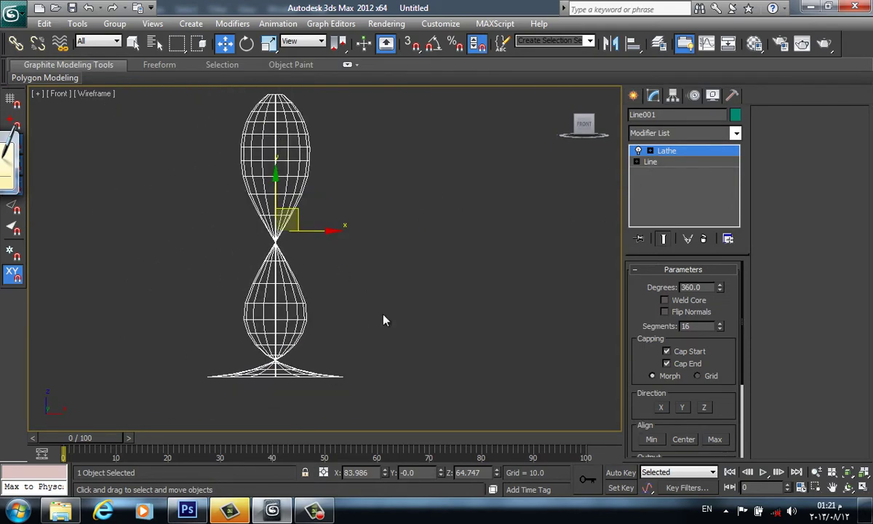
{"action": "scroll", "coordinate": [720, 411], "scroll_direction": "down", "scroll_amount": 1}
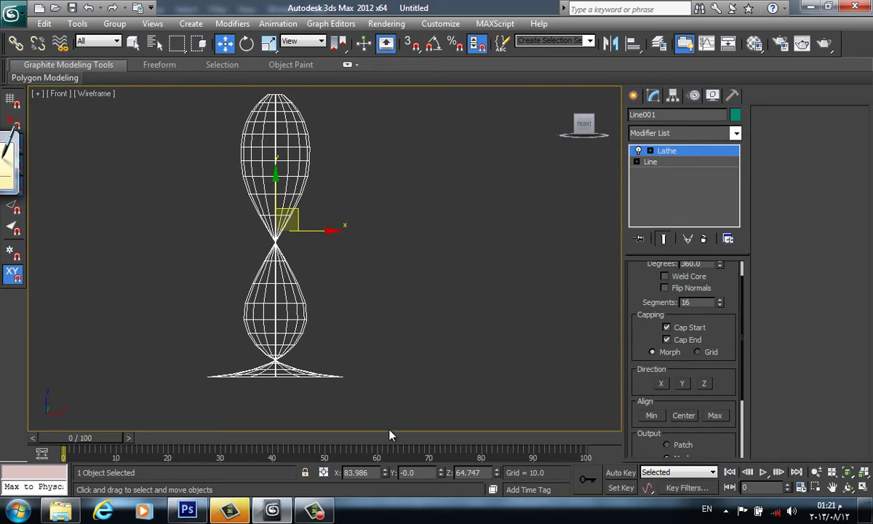
Switch to the Photoshop board, mark three axis positions under the sketched profile, and return to 3ds Max.
{"action": "left_click", "coordinate": [272, 512]}
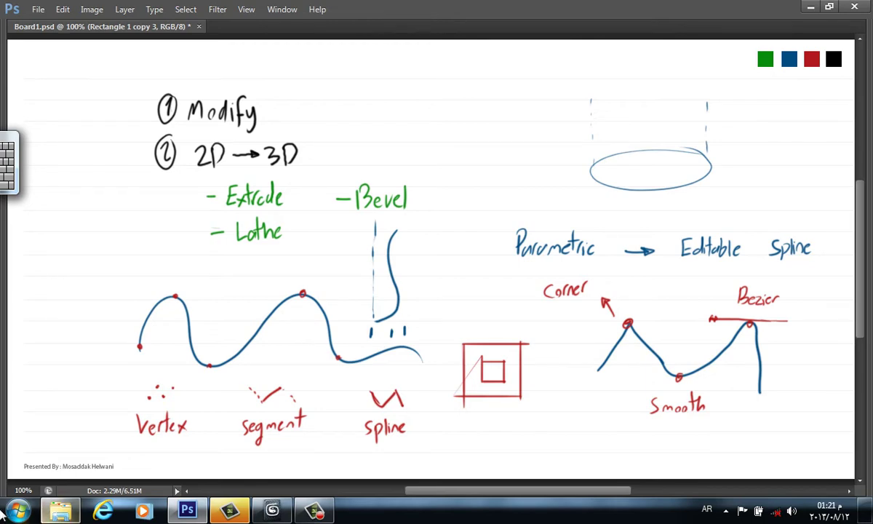
{"action": "left_click", "coordinate": [229, 510]}
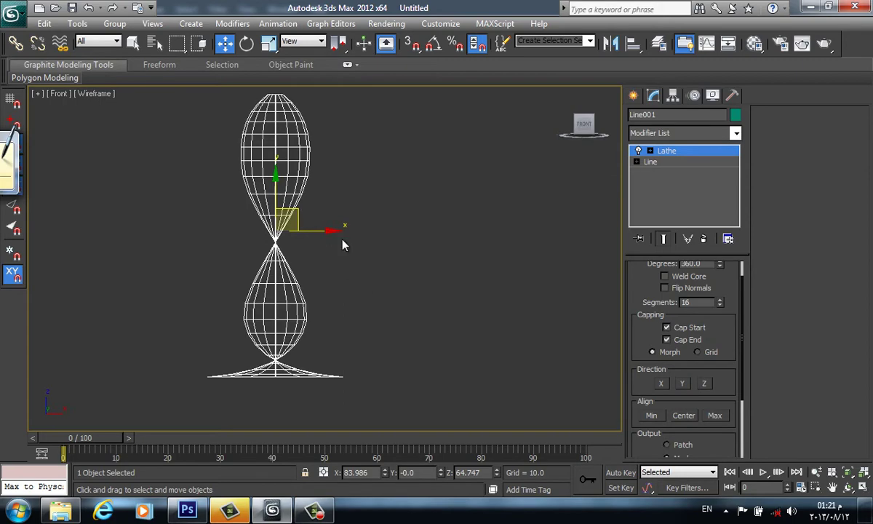
Align the Lathe axis to Min to form the vase, and show it in the Perspective view.
{"action": "left_click_drag", "start_coordinate": [649, 404], "coordinate": [648, 403]}
{"action": "left_click", "coordinate": [651, 413]}
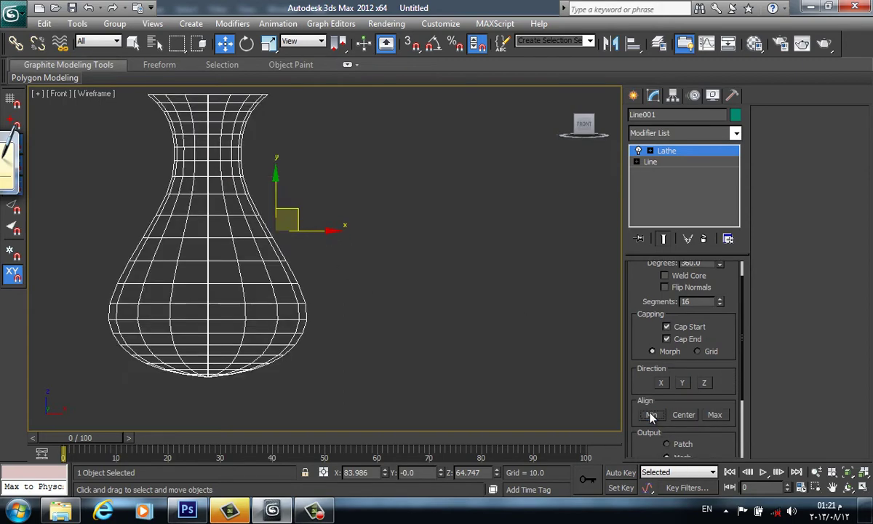
{"action": "scroll", "coordinate": [302, 280], "scroll_direction": "down", "scroll_amount": 4}
{"action": "key", "text": "p"}
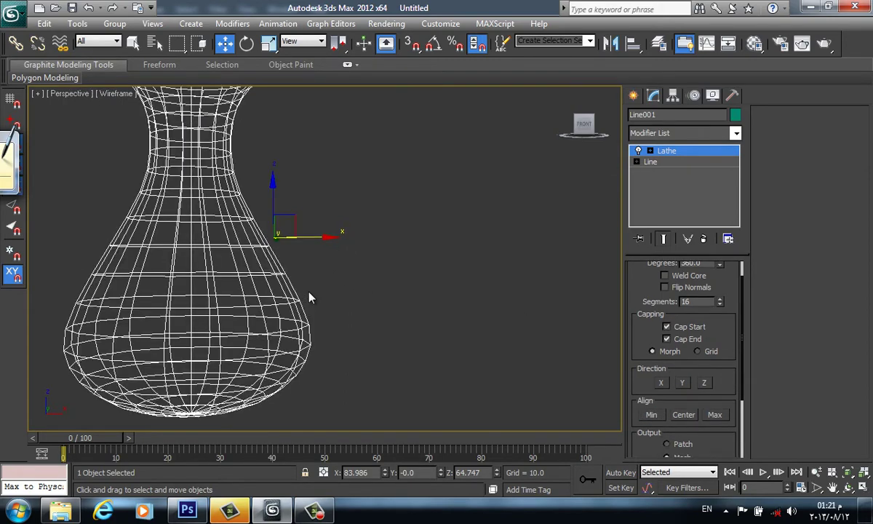
Display the vase shaded without edges and add a Shell modifier to give its walls thickness.
{"action": "key", "text": "F3"}
{"action": "mouse_move", "coordinate": [316, 288]}
{"action": "middle_mouse_down", "text": "alt"}
{"action": "mouse_move", "coordinate": [368, 365]}
{"action": "mouse_move", "coordinate": [386, 357]}
{"action": "mouse_move", "coordinate": [325, 269]}
{"action": "mouse_move", "coordinate": [325, 251]}
{"action": "mouse_move", "coordinate": [353, 300]}
{"action": "mouse_move", "coordinate": [356, 291]}
{"action": "middle_mouse_up", "text": "alt"}
{"action": "key", "text": "F4"}
{"action": "scroll", "coordinate": [325, 269], "scroll_direction": "down", "scroll_amount": 3}
{"action": "scroll", "coordinate": [356, 291], "scroll_direction": "up", "scroll_amount": 3}
{"action": "left_click", "coordinate": [662, 134]}
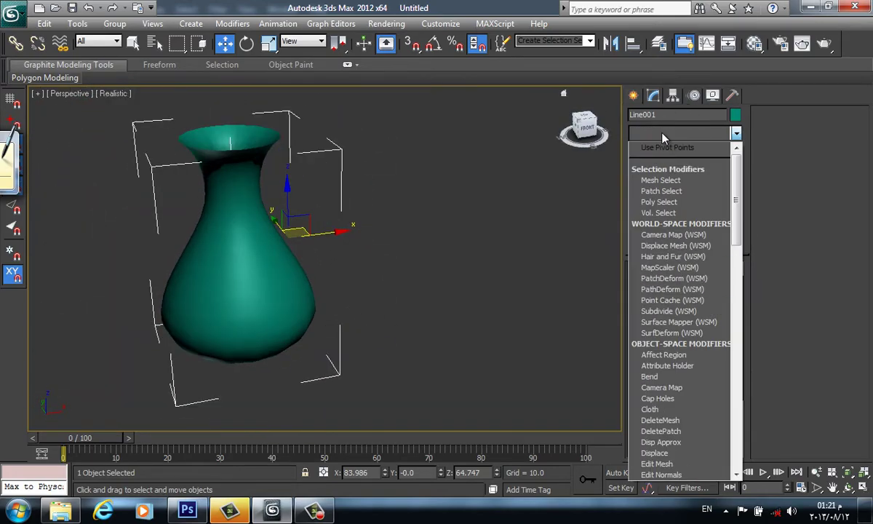
{"action": "type", "text": "sh"}
{"action": "left_click", "coordinate": [666, 149]}
{"action": "middle_click_drag", "start_coordinate": [404, 202], "coordinate": [279, 300]}
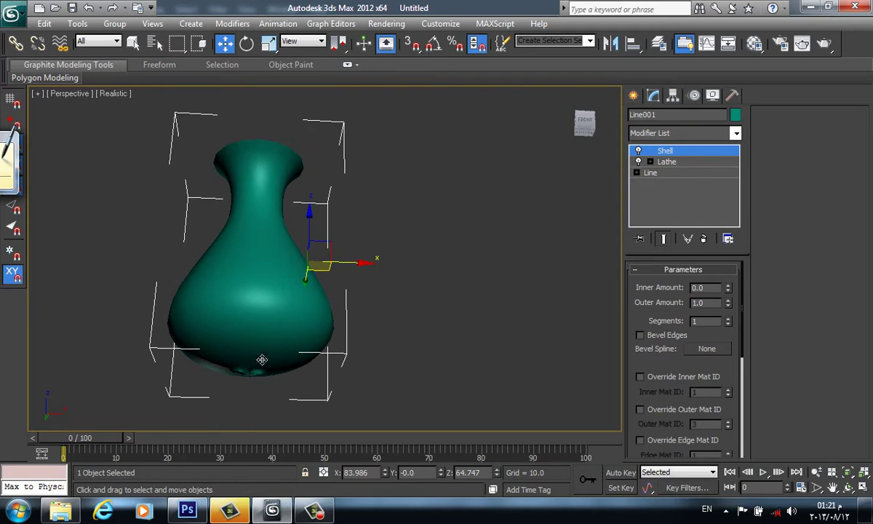
{"action": "middle_click_drag", "start_coordinate": [261, 361], "coordinate": [343, 378], "text": "alt"}
Move the Lathe modifier's Axis slightly along X to about 51.34 and check the vase with edged faces.
{"action": "key", "text": "f"}
{"action": "key", "text": "F3"}
{"action": "key", "text": "F3"}
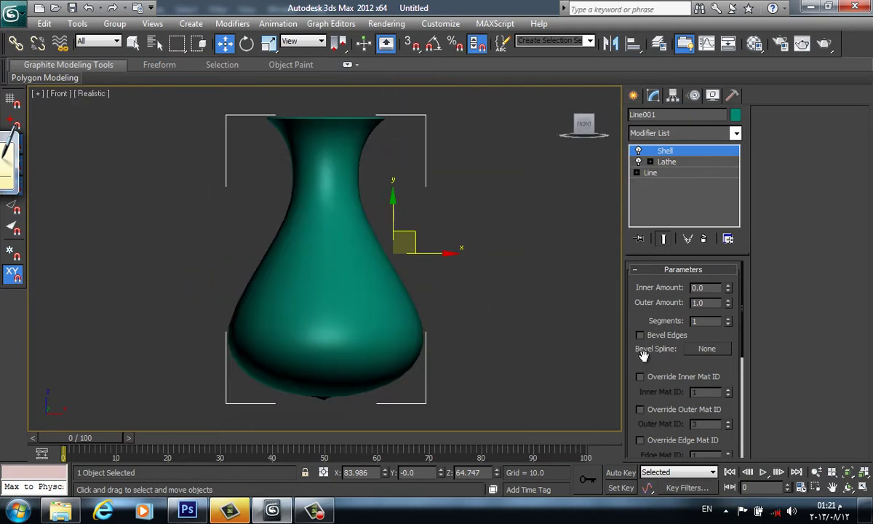
{"action": "left_click", "coordinate": [669, 162]}
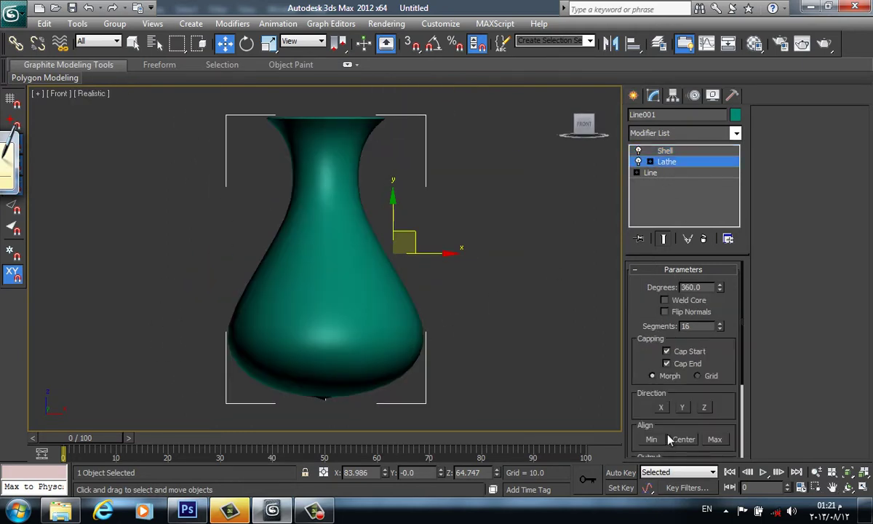
{"action": "left_click", "coordinate": [650, 162]}
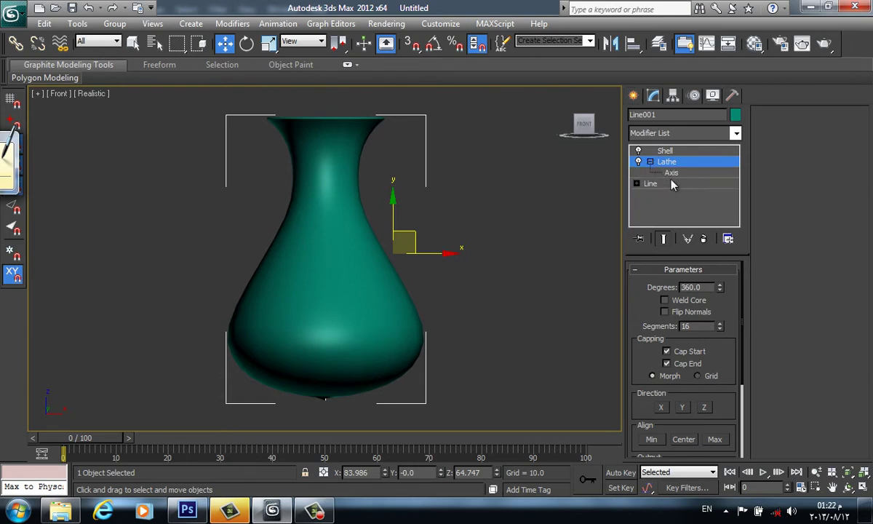
{"action": "left_click", "coordinate": [664, 174]}
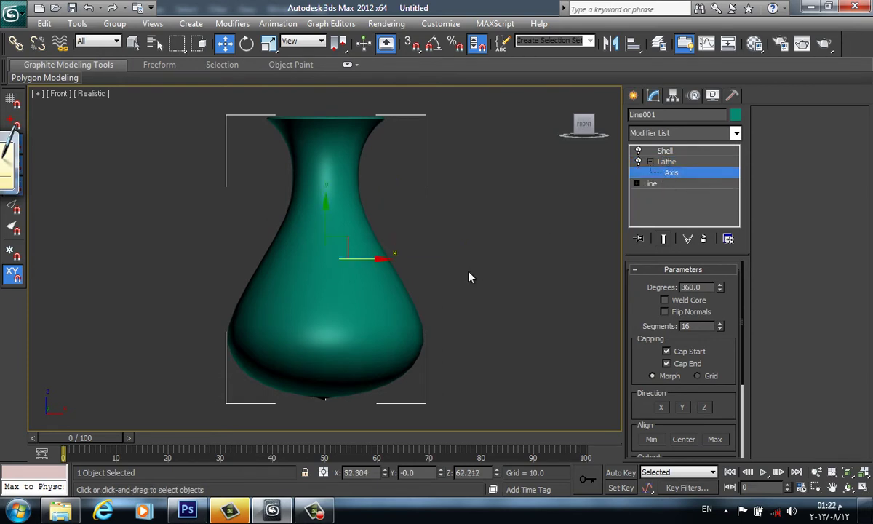
{"action": "key", "text": "F3"}
{"action": "mouse_move", "coordinate": [364, 259]}
{"action": "left_mouse_down"}
{"action": "mouse_move", "coordinate": [296, 260]}
{"action": "mouse_move", "coordinate": [345, 283]}
{"action": "left_mouse_up"}
{"action": "key", "text": "F3"}
{"action": "middle_click_drag", "start_coordinate": [345, 283], "coordinate": [348, 256], "text": "alt"}
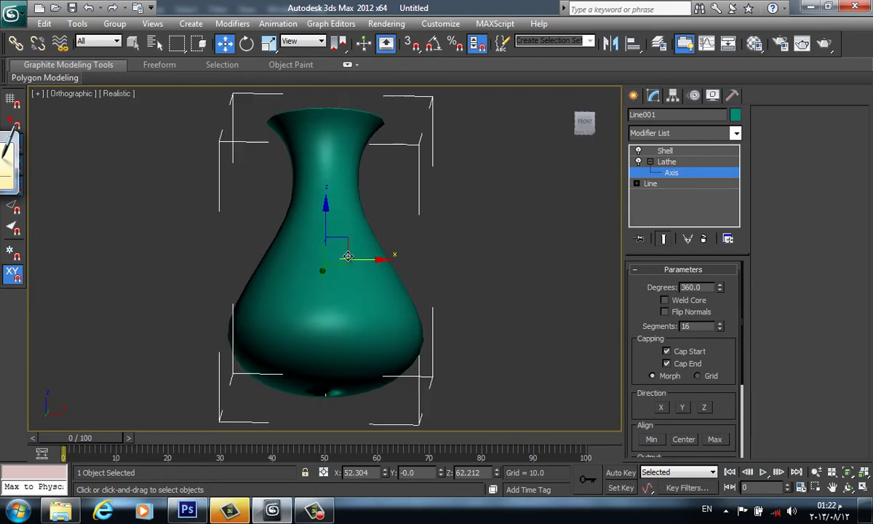
{"action": "mouse_move", "coordinate": [362, 261]}
{"action": "left_mouse_down"}
{"action": "mouse_move", "coordinate": [352, 261]}
{"action": "mouse_move", "coordinate": [359, 260]}
{"action": "left_mouse_up"}
{"action": "middle_click_drag", "start_coordinate": [511, 263], "coordinate": [505, 325], "text": "alt"}
{"action": "key", "text": "F4"}
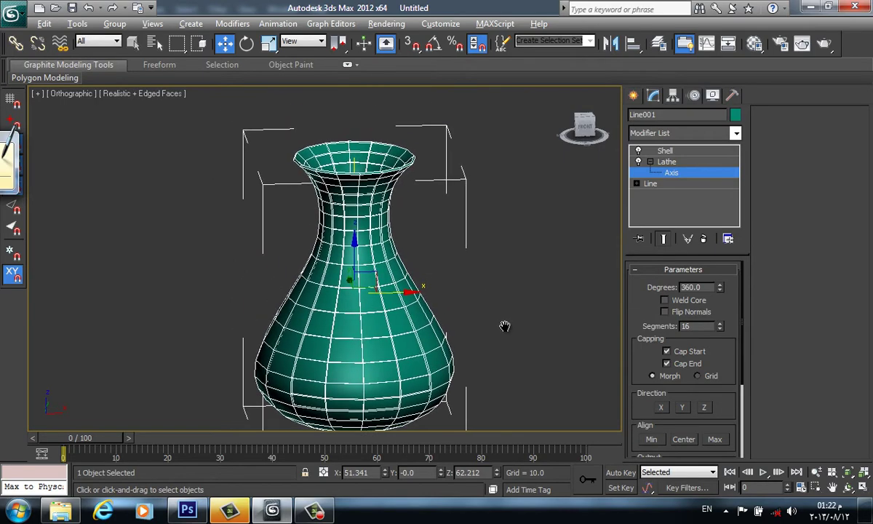
In the Front view, open the base Line at Vertex level with the end result shown.
{"action": "key", "text": "f"}
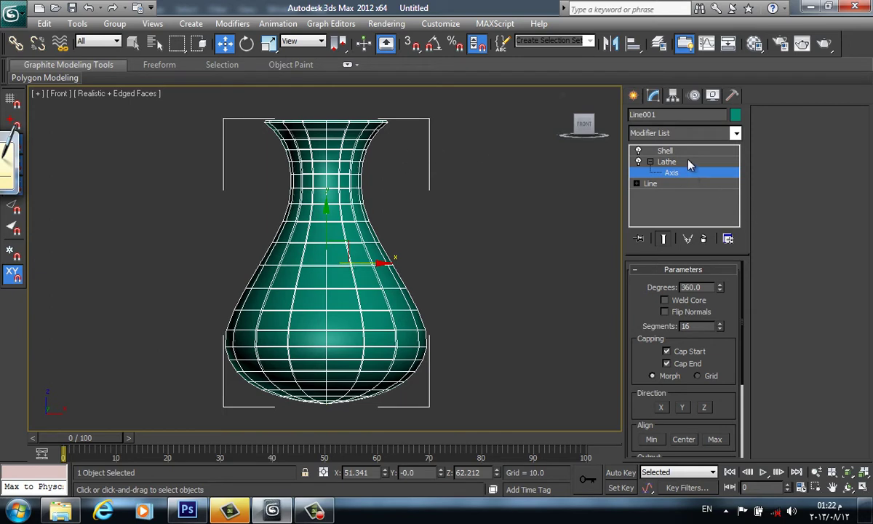
{"action": "left_click", "coordinate": [663, 185]}
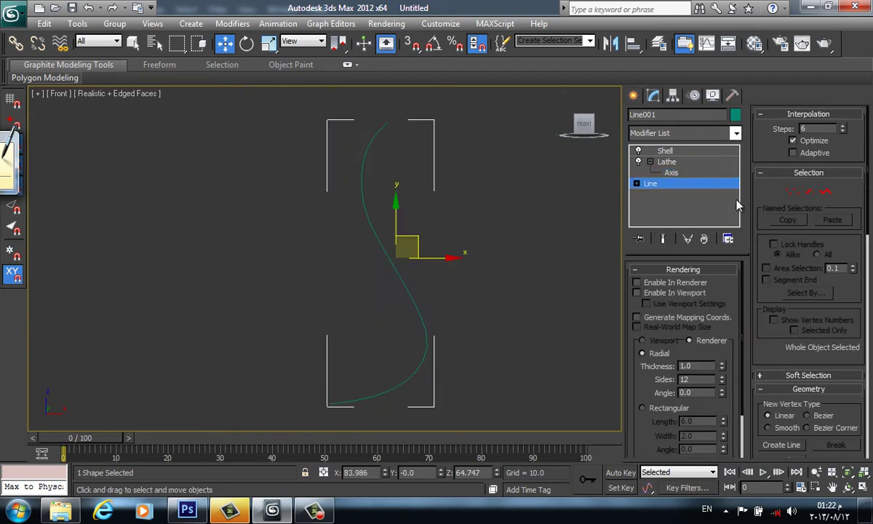
{"action": "left_click", "coordinate": [792, 191]}
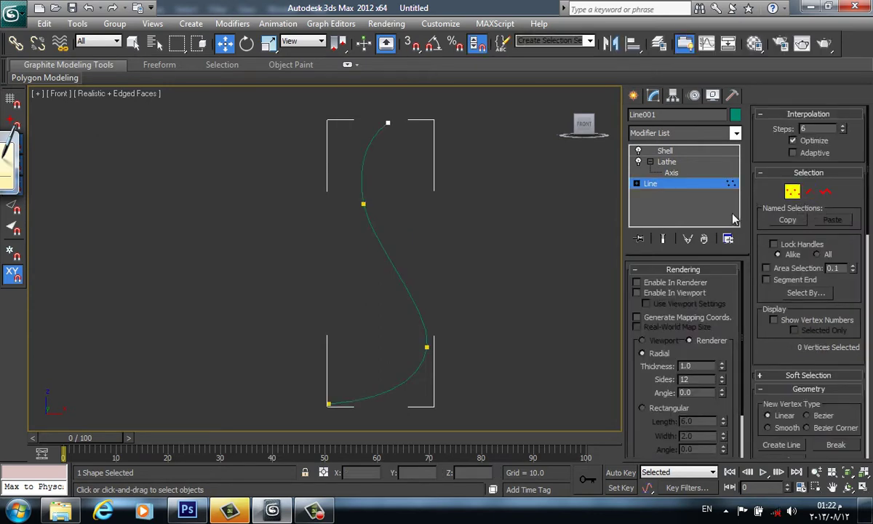
{"action": "left_click", "coordinate": [664, 240]}
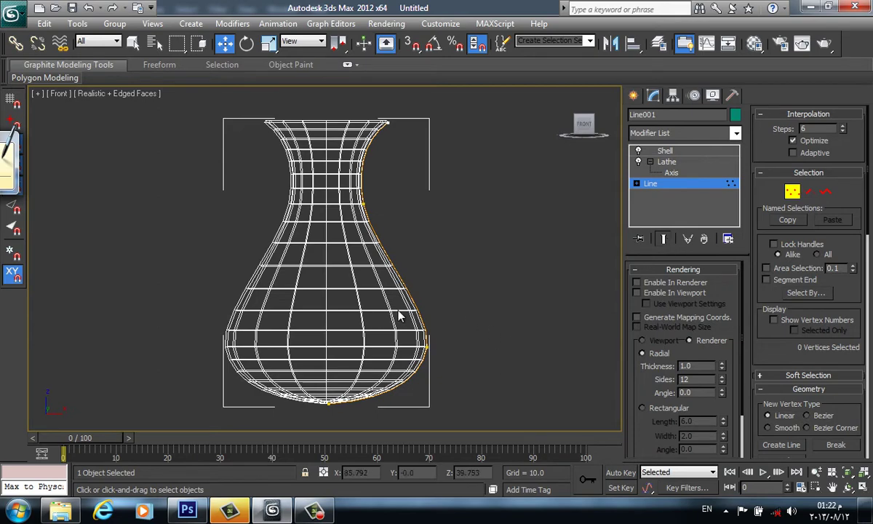
Move the rim vertex inward along X, and shift the rim and neck vertices together toward the axis to narrow the neck.
{"action": "mouse_move", "coordinate": [371, 291]}
{"action": "left_mouse_down"}
{"action": "mouse_move", "coordinate": [429, 355]}
{"action": "mouse_move", "coordinate": [475, 351]}
{"action": "mouse_move", "coordinate": [464, 351]}
{"action": "left_mouse_up"}
{"action": "left_click", "coordinate": [393, 124]}
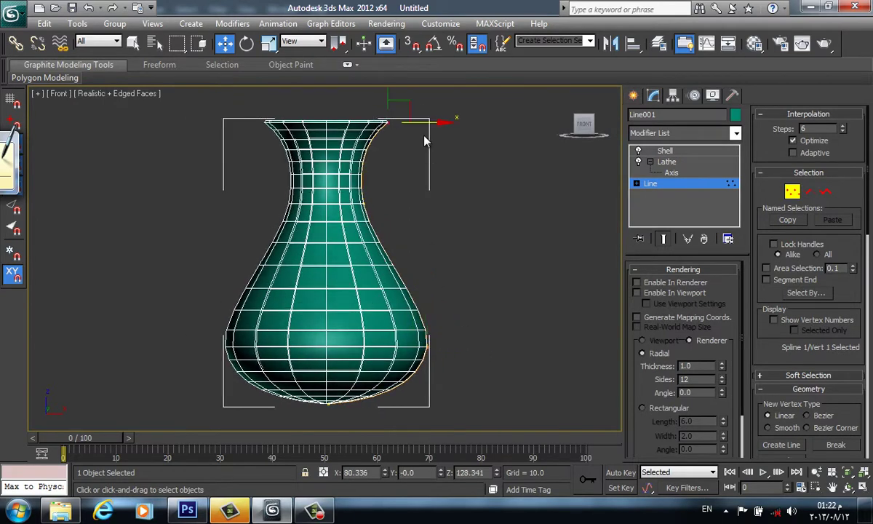
{"action": "mouse_move", "coordinate": [399, 125]}
{"action": "left_mouse_down"}
{"action": "mouse_move", "coordinate": [408, 125]}
{"action": "mouse_move", "coordinate": [396, 123]}
{"action": "left_mouse_up"}
{"action": "left_click_drag", "start_coordinate": [342, 98], "coordinate": [401, 222]}
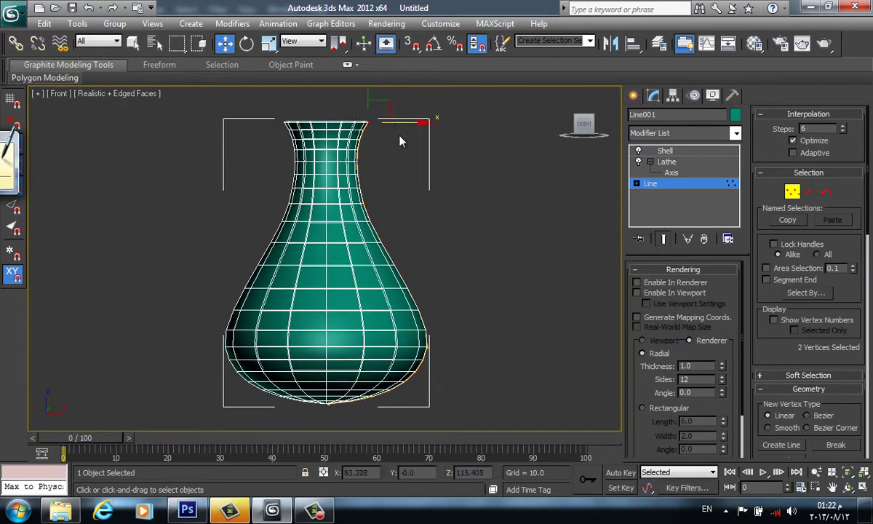
{"action": "mouse_move", "coordinate": [404, 124]}
{"action": "left_mouse_down"}
{"action": "mouse_move", "coordinate": [389, 123]}
{"action": "mouse_move", "coordinate": [400, 123]}
{"action": "left_mouse_up"}
{"action": "left_click", "coordinate": [459, 278]}
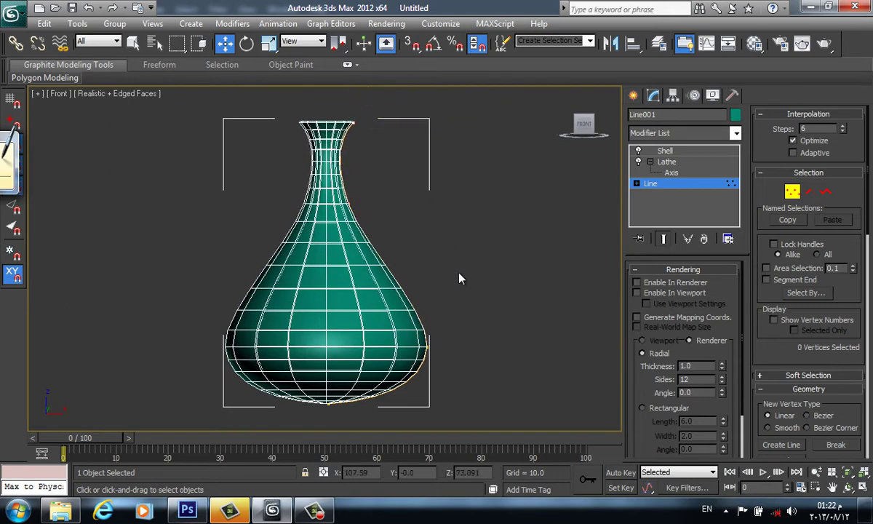
Convert the profile's widest vertex to Bezier and adjust its position and tangent handle to make the vase's belly rounder.
{"action": "left_click", "coordinate": [428, 346]}
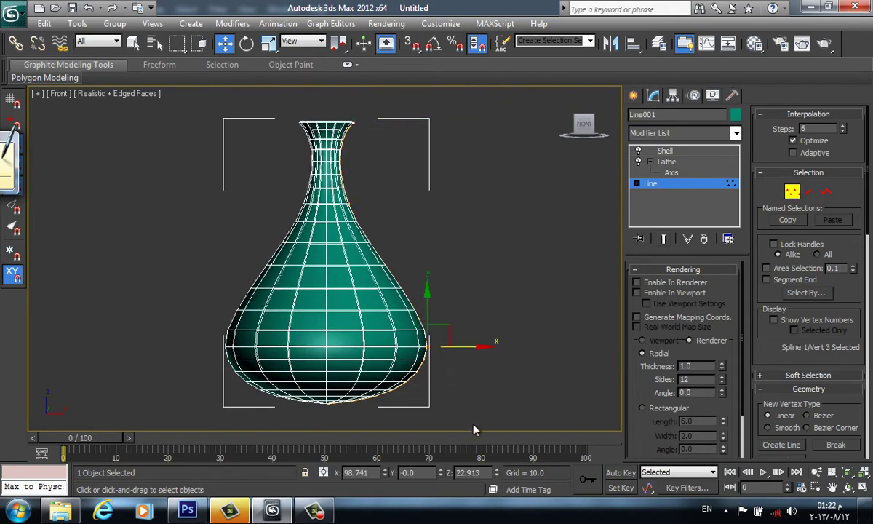
{"action": "right_click", "coordinate": [428, 346]}
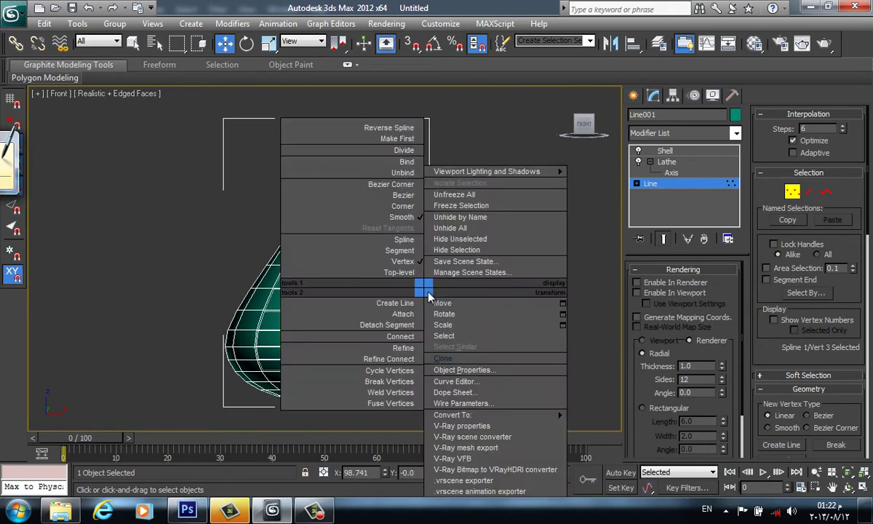
{"action": "left_click", "coordinate": [404, 196]}
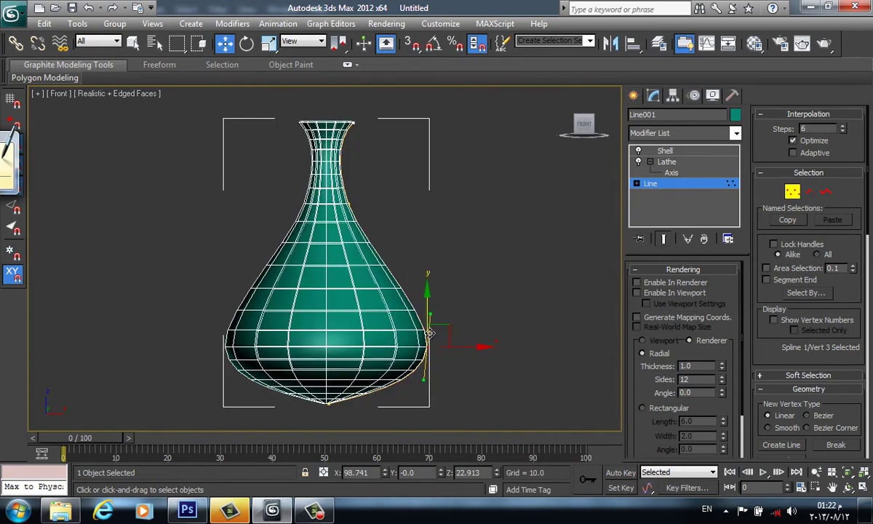
{"action": "left_click_drag", "start_coordinate": [435, 337], "coordinate": [427, 320]}
{"action": "left_click_drag", "start_coordinate": [417, 364], "coordinate": [422, 399]}
{"action": "left_click", "coordinate": [506, 373]}
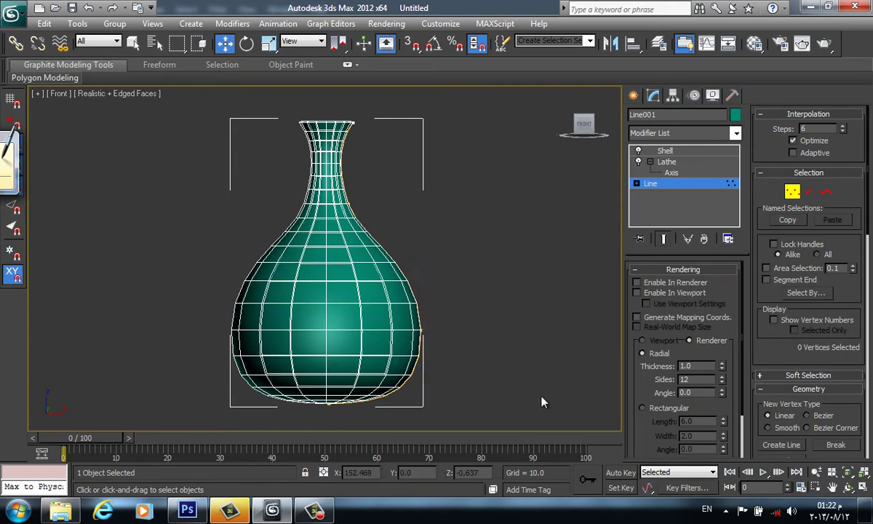
Leave vertex editing and examine the reshaped vase shaded without edges in the Perspective view.
{"action": "left_click", "coordinate": [633, 96]}
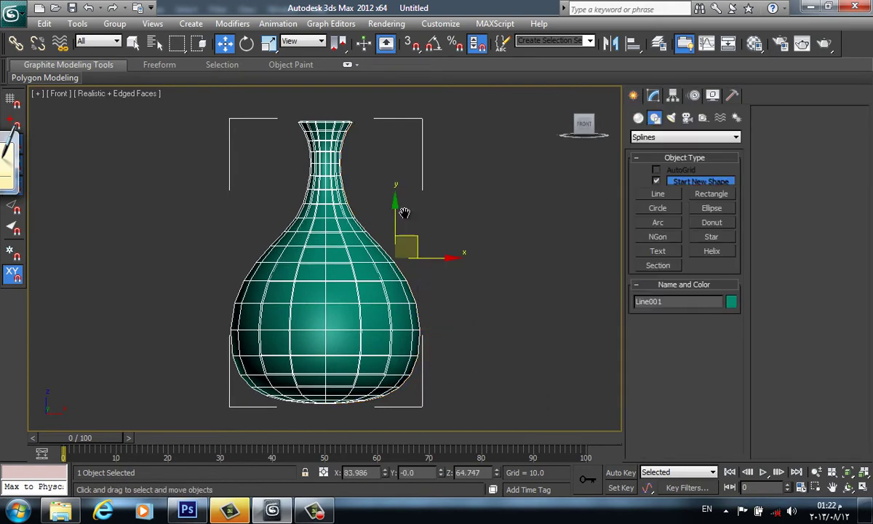
{"action": "key", "text": "F4"}
{"action": "key", "text": "p"}
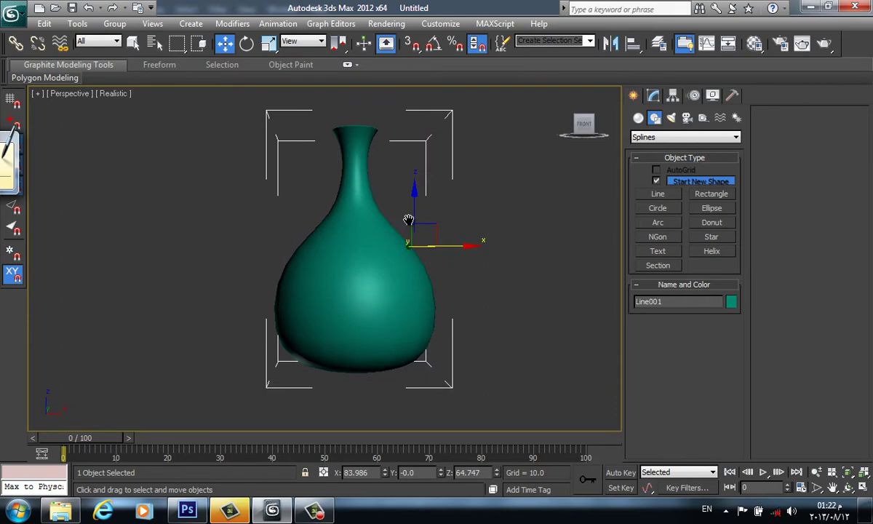
{"action": "mouse_move", "coordinate": [408, 220]}
{"action": "middle_mouse_down", "text": "alt"}
{"action": "mouse_move", "coordinate": [362, 287]}
{"action": "mouse_move", "coordinate": [380, 216]}
{"action": "mouse_move", "coordinate": [405, 173]}
{"action": "mouse_move", "coordinate": [413, 194]}
{"action": "mouse_move", "coordinate": [408, 286]}
{"action": "mouse_move", "coordinate": [372, 259]}
{"action": "mouse_move", "coordinate": [411, 249]}
{"action": "mouse_move", "coordinate": [430, 216]}
{"action": "middle_mouse_up", "text": "alt"}
{"action": "key", "text": "F4"}
{"action": "key", "text": "F4"}
{"action": "scroll", "coordinate": [393, 282], "scroll_direction": "down", "scroll_amount": 5}
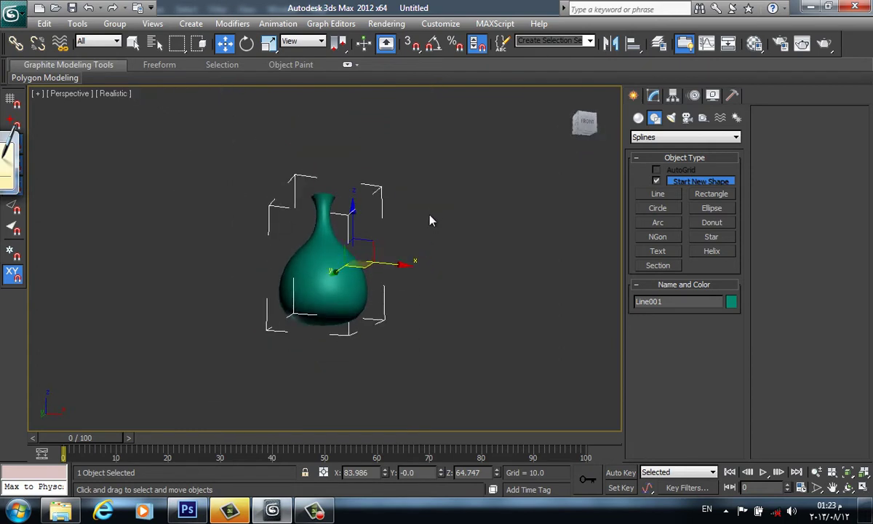
{"action": "middle_click_drag", "start_coordinate": [410, 238], "coordinate": [414, 292]}
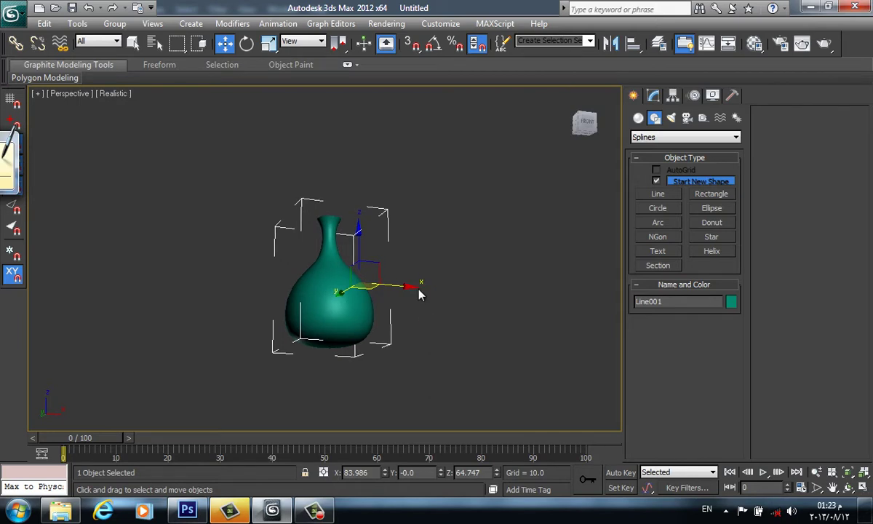
Set the Lathe Degrees to 180 and inspect the half vase with edged faces.
{"action": "left_click", "coordinate": [653, 95]}
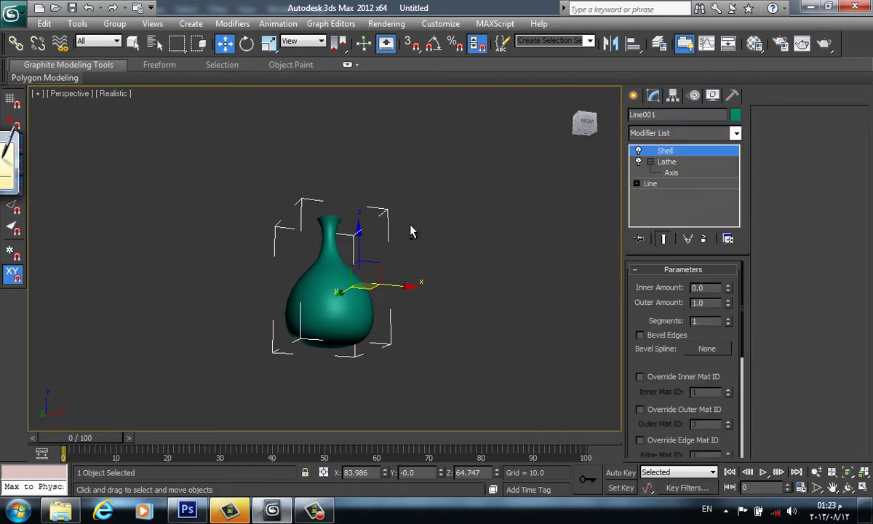
{"action": "middle_click_drag", "start_coordinate": [410, 231], "coordinate": [410, 299], "text": "alt"}
{"action": "left_click", "coordinate": [683, 163]}
{"action": "middle_click_drag", "start_coordinate": [305, 302], "coordinate": [317, 285], "text": "alt"}
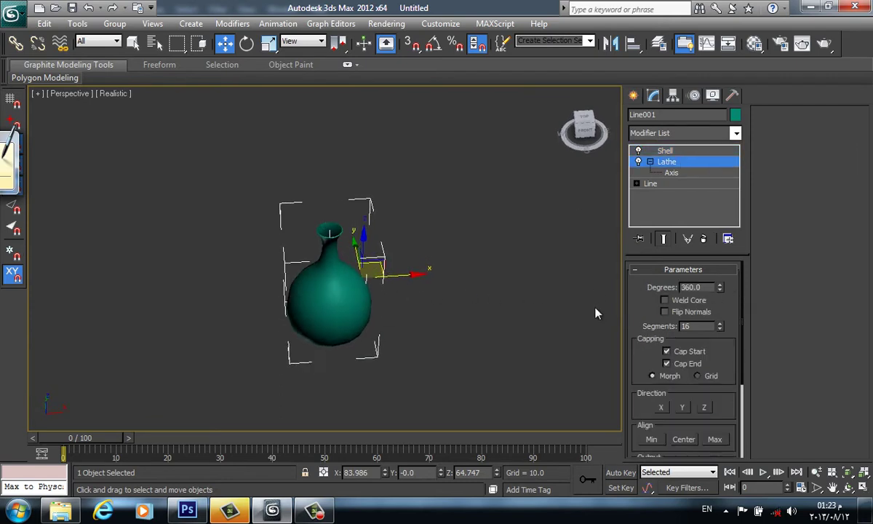
{"action": "type", "text": "180"}
{"action": "key", "text": "Return"}
{"action": "middle_click_drag", "start_coordinate": [549, 270], "coordinate": [385, 218], "text": "alt"}
{"action": "scroll", "coordinate": [383, 300], "scroll_direction": "up", "scroll_amount": 3}
{"action": "key", "text": "F4"}
{"action": "scroll", "coordinate": [384, 300], "scroll_direction": "up", "scroll_amount": 3}
{"action": "scroll", "coordinate": [385, 219], "scroll_direction": "down", "scroll_amount": 3}
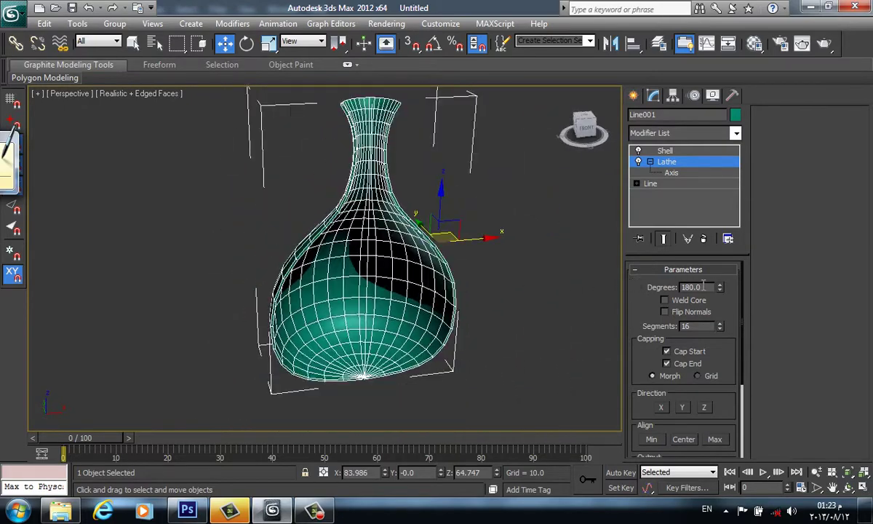
Try Lathe Degrees of 36 and 30 to make a narrow slice of the vase.
{"action": "type", "text": "36"}
{"action": "key", "text": "Return"}
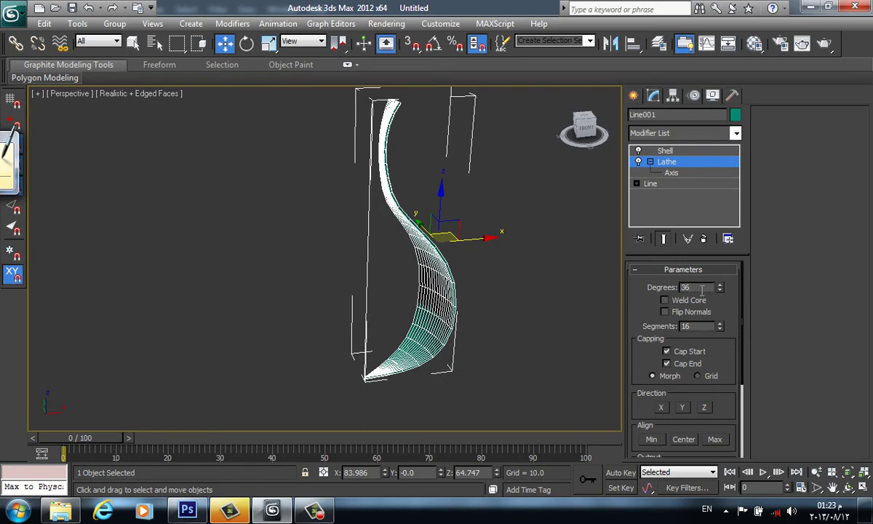
{"action": "type", "text": "30"}
{"action": "key", "text": "Return"}
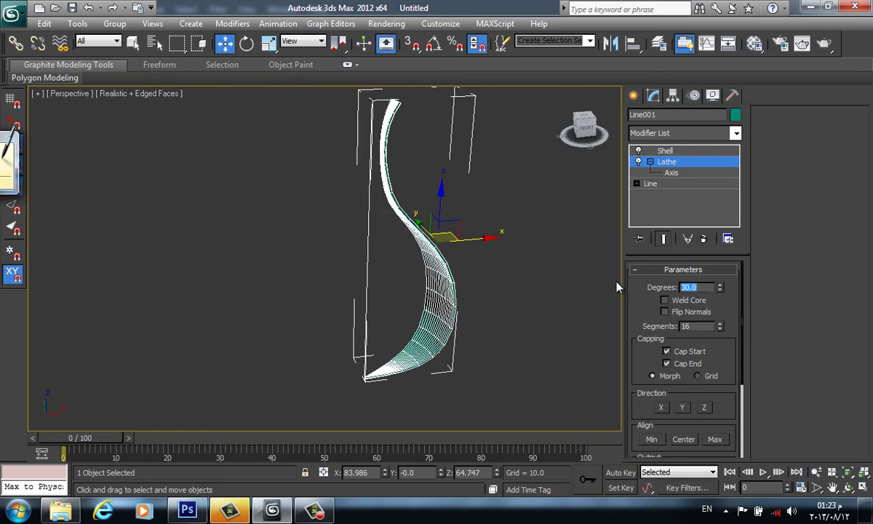
Set the Lathe Degrees to 359 and remove the Shell modifier from the vase.
{"action": "type", "text": "36"}
{"action": "type", "text": "9"}
{"action": "key", "text": "Return"}
{"action": "middle_click_drag", "start_coordinate": [455, 240], "coordinate": [385, 287], "text": "alt"}
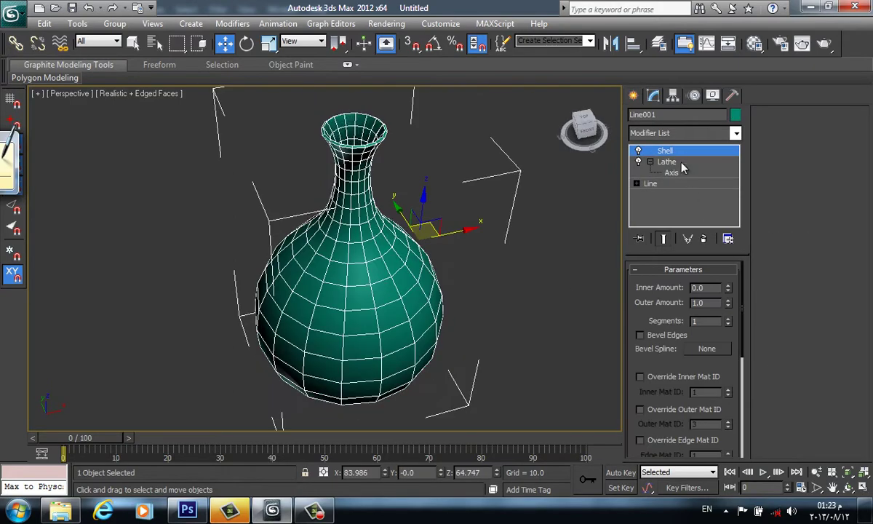
{"action": "left_click", "coordinate": [701, 237]}
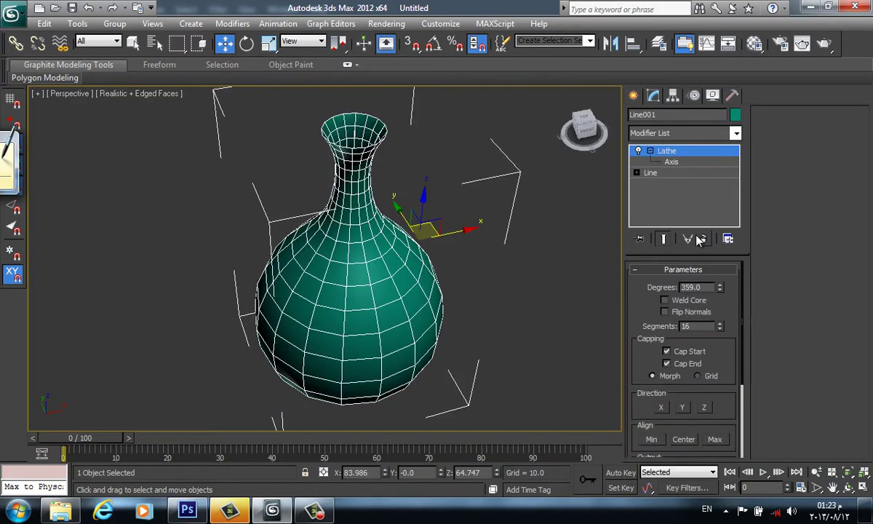
Examine the vase's seam, mouth and segment edges up close, shaded and with edged faces.
{"action": "key", "text": "F4"}
{"action": "scroll", "coordinate": [460, 205], "scroll_direction": "up", "scroll_amount": 5}
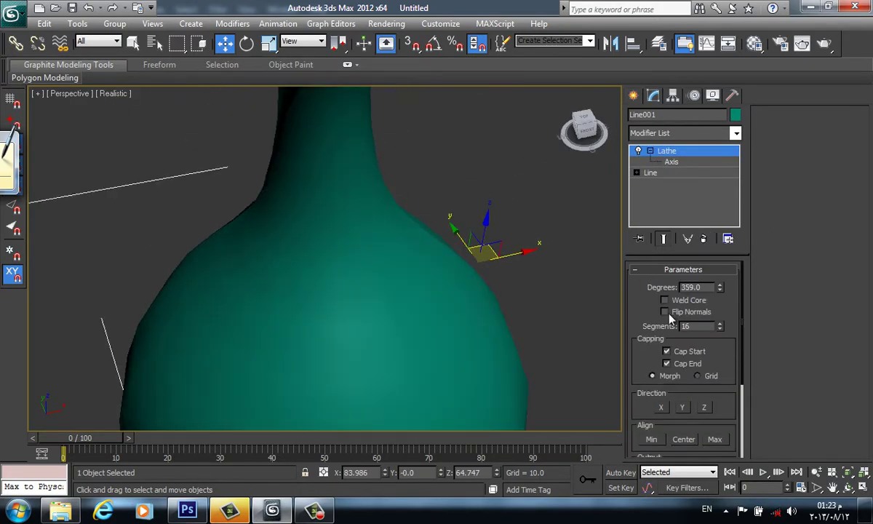
{"action": "key", "text": "z"}
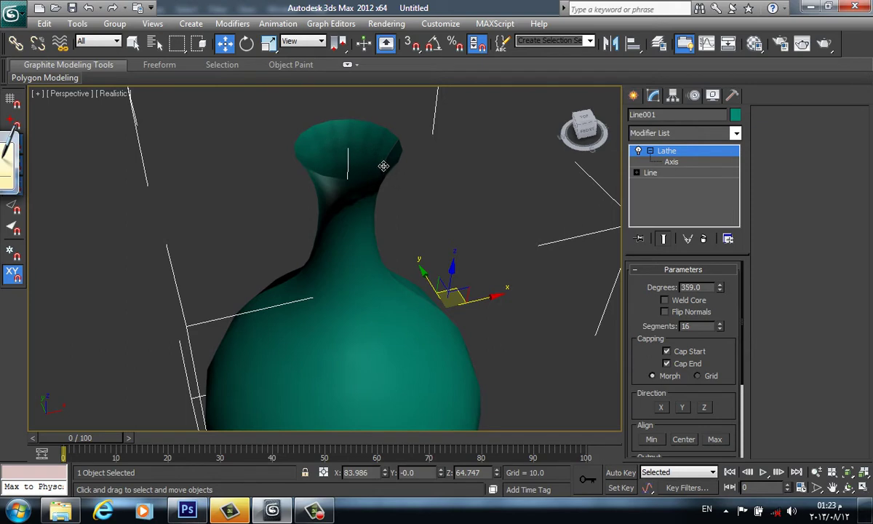
{"action": "middle_click_drag", "start_coordinate": [382, 164], "coordinate": [379, 131], "text": "alt"}
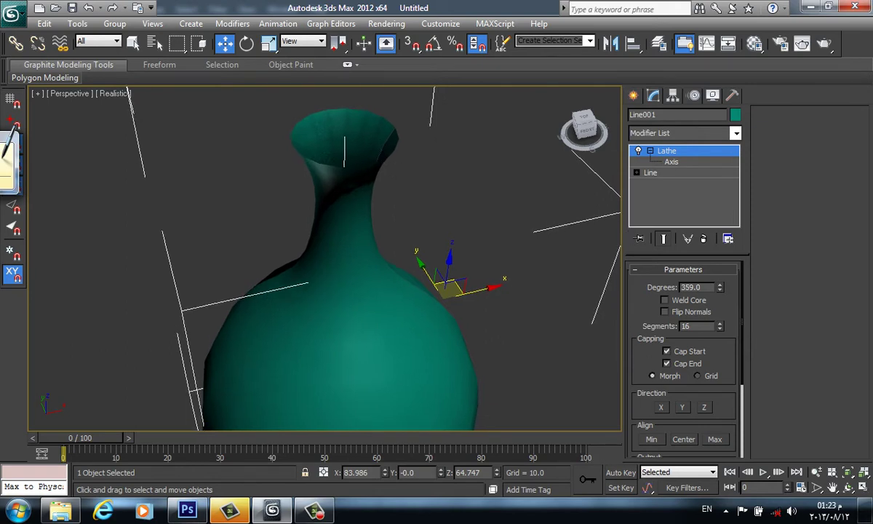
{"action": "scroll", "coordinate": [728, 313], "scroll_direction": "down", "scroll_amount": 1}
{"action": "key", "text": "F4"}
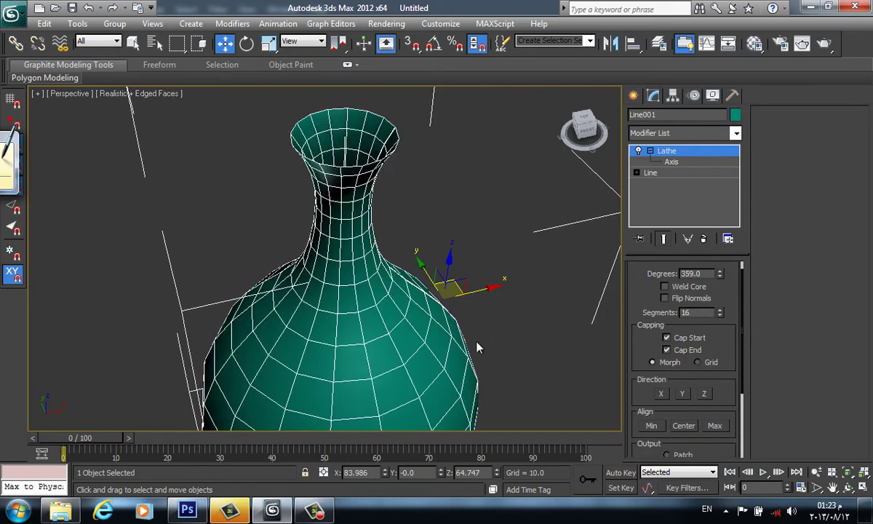
{"action": "middle_click_drag", "start_coordinate": [475, 347], "coordinate": [470, 291], "text": "alt"}
{"action": "scroll", "coordinate": [467, 285], "scroll_direction": "down", "scroll_amount": 3}
{"action": "scroll", "coordinate": [468, 286], "scroll_direction": "down", "scroll_amount": 2}
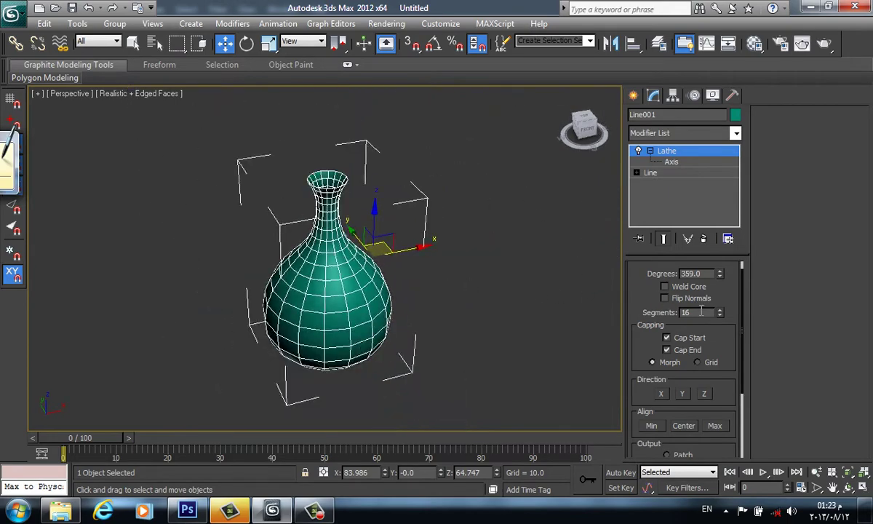
Try Lathe Segments of 5 on the vase, comparing it with and without edged faces from another angle.
{"action": "key", "text": "F4"}
{"action": "key", "text": "F4"}
{"action": "mouse_move", "coordinate": [719, 314]}
{"action": "left_mouse_down"}
{"action": "mouse_move", "coordinate": [715, 265]}
{"action": "mouse_move", "coordinate": [717, 353]}
{"action": "mouse_move", "coordinate": [717, 320]}
{"action": "mouse_move", "coordinate": [718, 327]}
{"action": "left_mouse_up"}
{"action": "key", "text": "F4"}
{"action": "key", "text": "F4"}
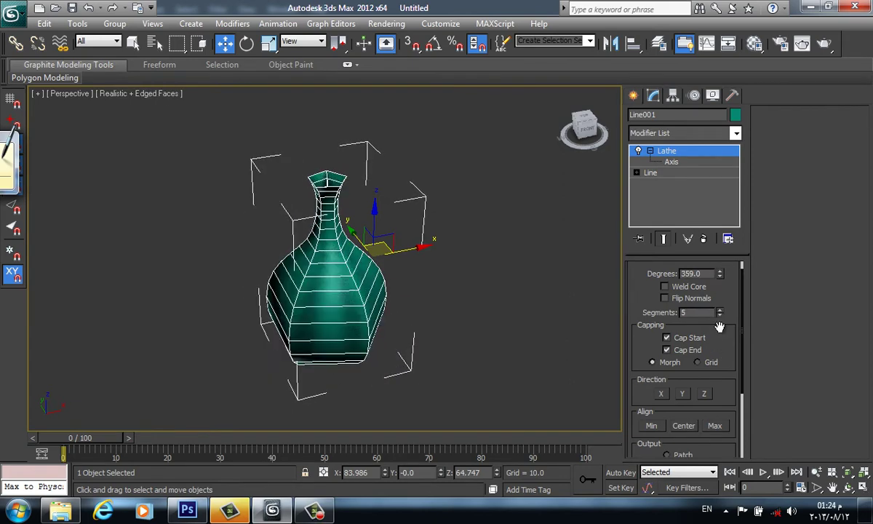
{"action": "key", "text": "F4"}
{"action": "middle_click_drag", "start_coordinate": [521, 355], "coordinate": [568, 364], "text": "alt"}
Turn off the Lathe's Smooth option to inspect the faceted vase, and turn Smooth back on.
{"action": "left_click_drag", "start_coordinate": [724, 378], "coordinate": [724, 278]}
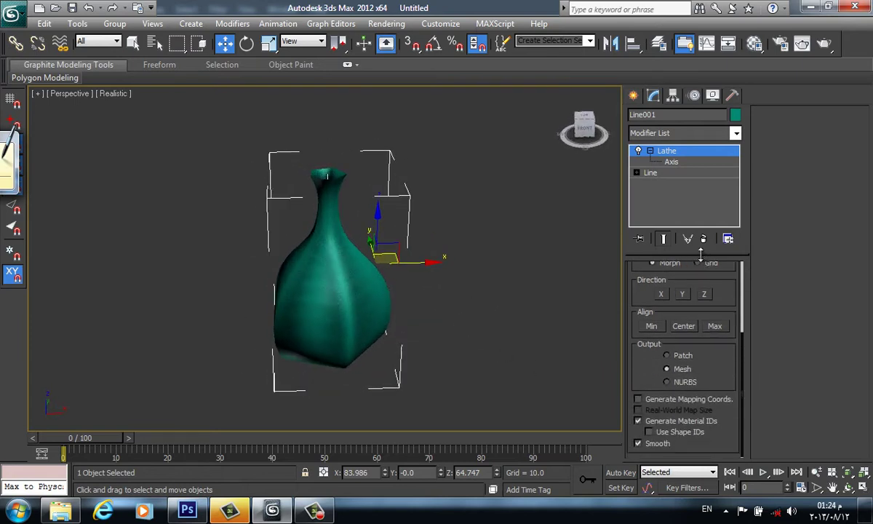
{"action": "left_click", "coordinate": [651, 445]}
{"action": "left_click", "coordinate": [413, 296]}
{"action": "middle_click_drag", "start_coordinate": [413, 296], "coordinate": [374, 284], "text": "alt"}
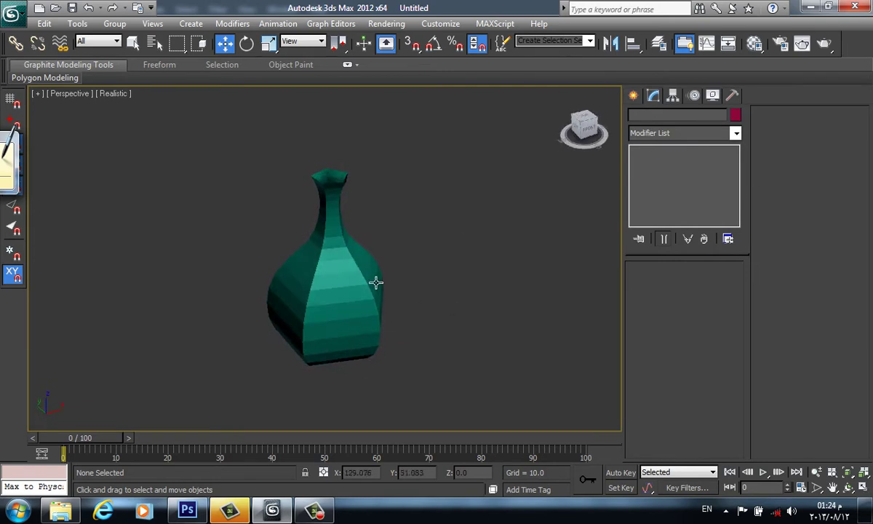
{"action": "left_click", "coordinate": [374, 284]}
{"action": "key", "text": "F4"}
{"action": "scroll", "coordinate": [720, 363], "scroll_direction": "down", "scroll_amount": 5}
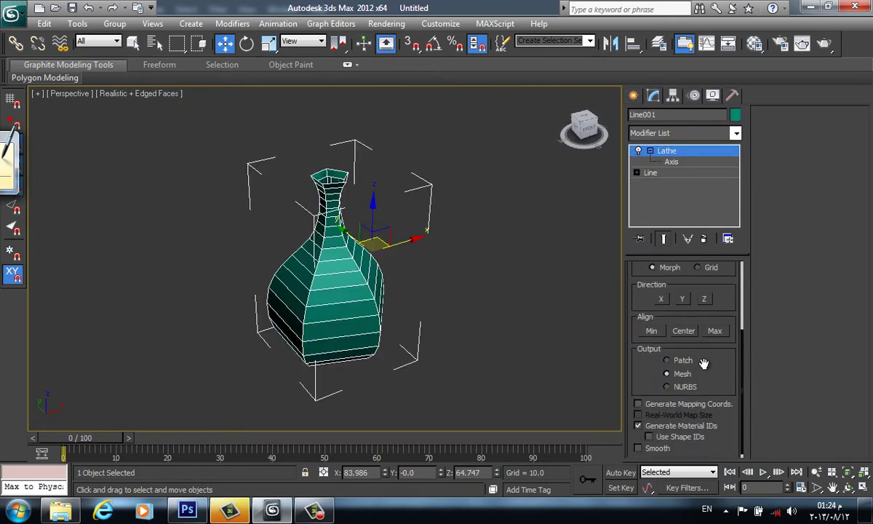
{"action": "left_click", "coordinate": [654, 445]}
Set the Lathe Segments to 38 and inspect the vase without edged faces.
{"action": "scroll", "coordinate": [724, 364], "scroll_direction": "up", "scroll_amount": 5}
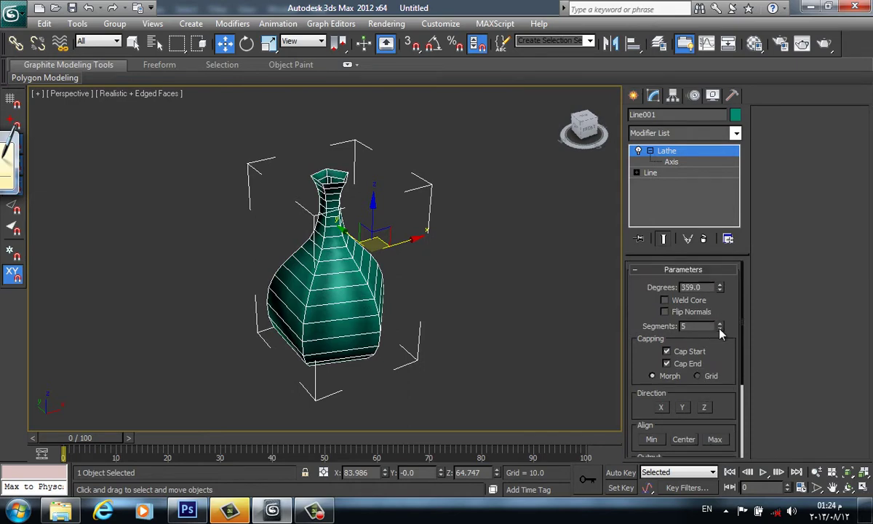
{"action": "left_click_drag", "start_coordinate": [720, 333], "coordinate": [721, 287]}
{"action": "key", "text": "F4"}
{"action": "left_click", "coordinate": [491, 308]}
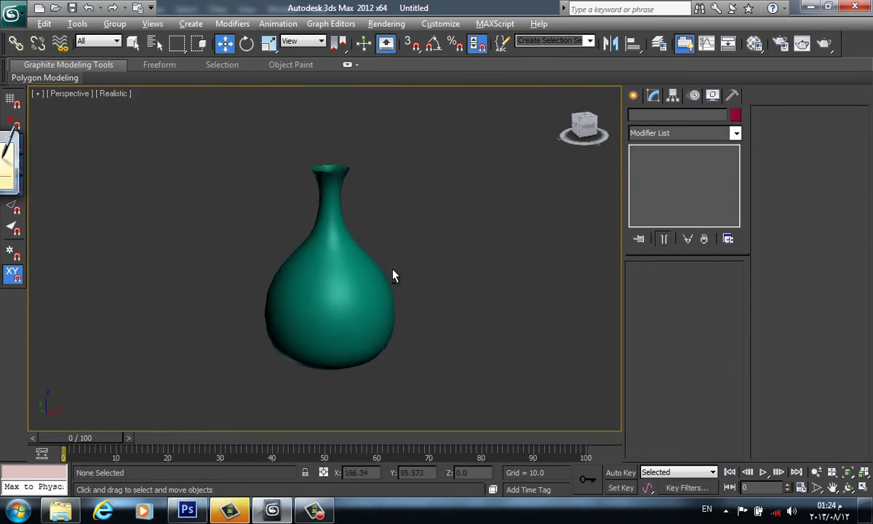
{"action": "left_click", "coordinate": [344, 311]}
{"action": "scroll", "coordinate": [714, 306], "scroll_direction": "down", "scroll_amount": 4}
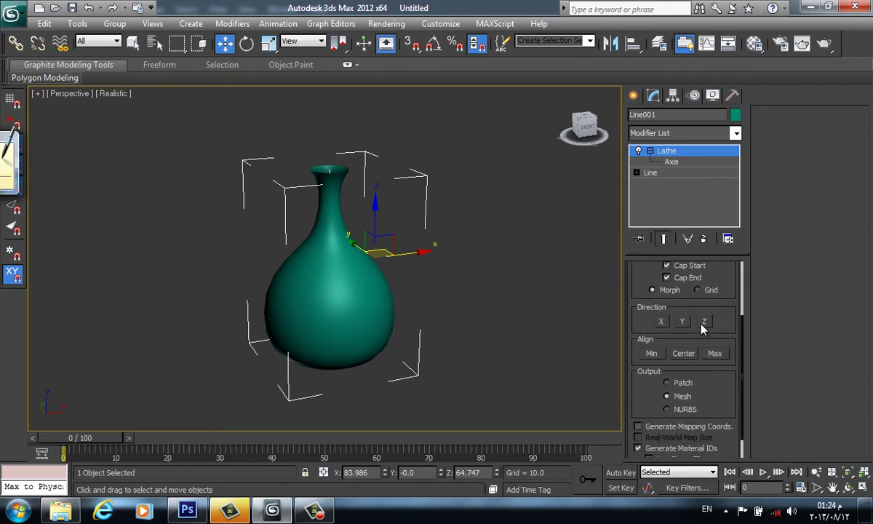
{"action": "left_click_drag", "start_coordinate": [721, 327], "coordinate": [726, 373]}
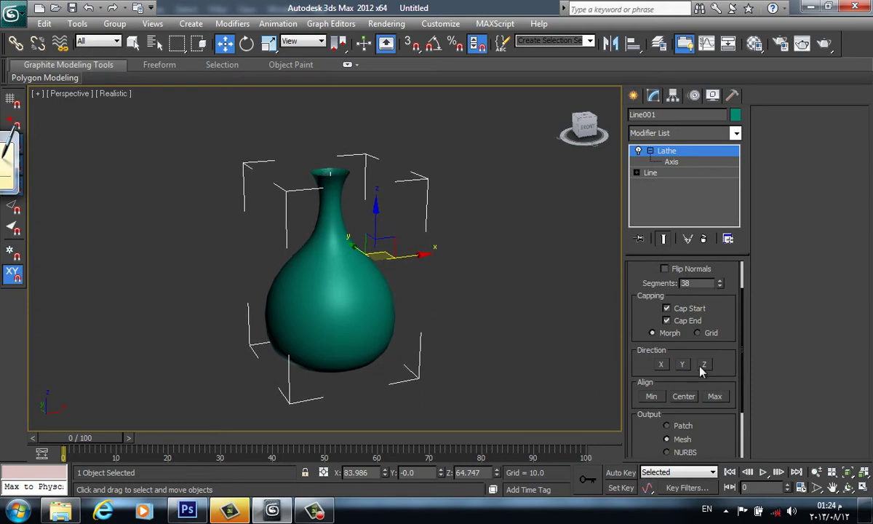
{"action": "left_click", "coordinate": [461, 357]}
{"action": "left_click", "coordinate": [355, 301]}
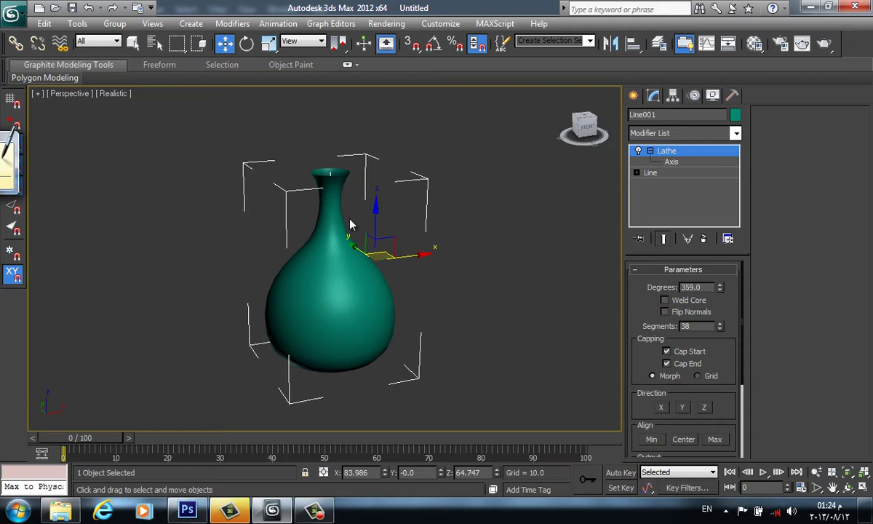
Draw an open wavy four-point spline beside the vase's neck in the Front view.
{"action": "key", "text": "f"}
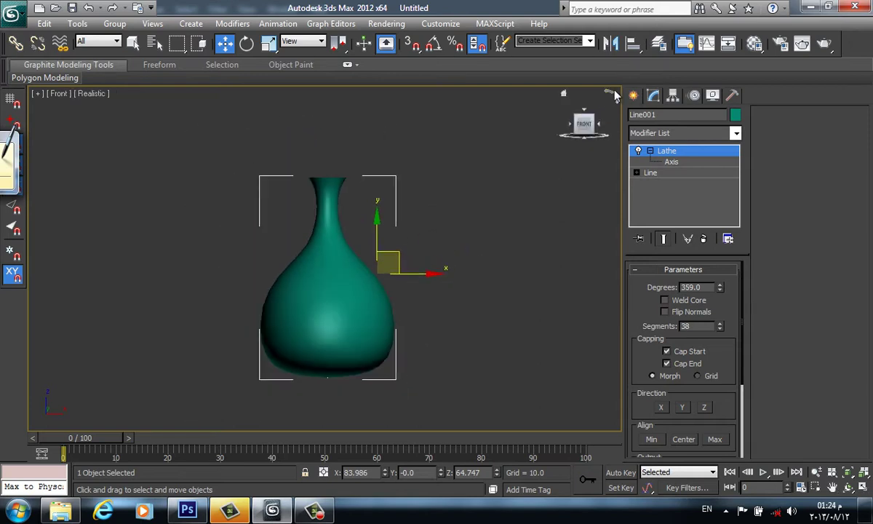
{"action": "left_click", "coordinate": [633, 95]}
{"action": "left_click", "coordinate": [665, 195]}
{"action": "left_click", "coordinate": [562, 224]}
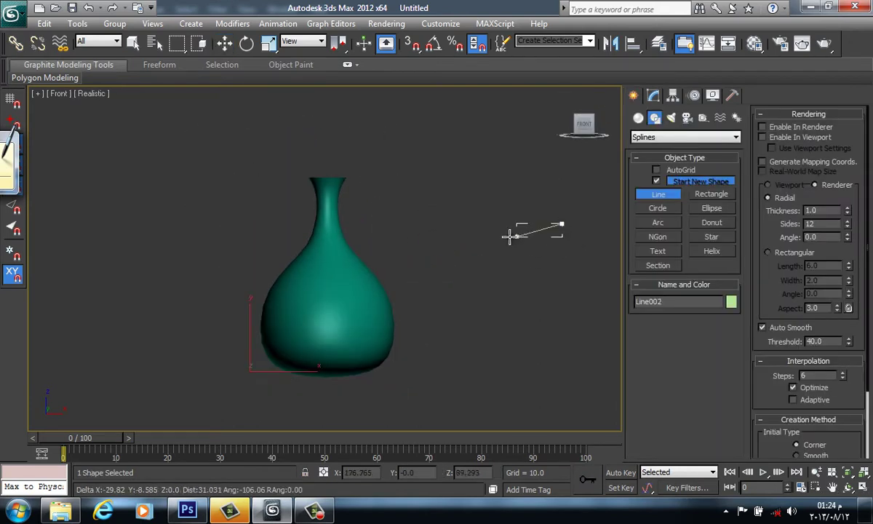
{"action": "left_click", "coordinate": [510, 237]}
{"action": "left_click", "coordinate": [443, 196]}
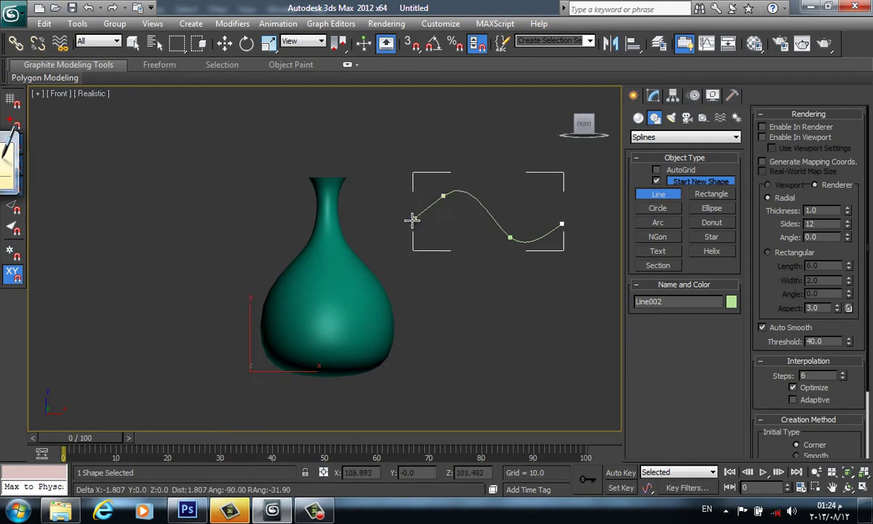
{"action": "left_click", "coordinate": [422, 255]}
{"action": "right_click", "coordinate": [416, 242]}
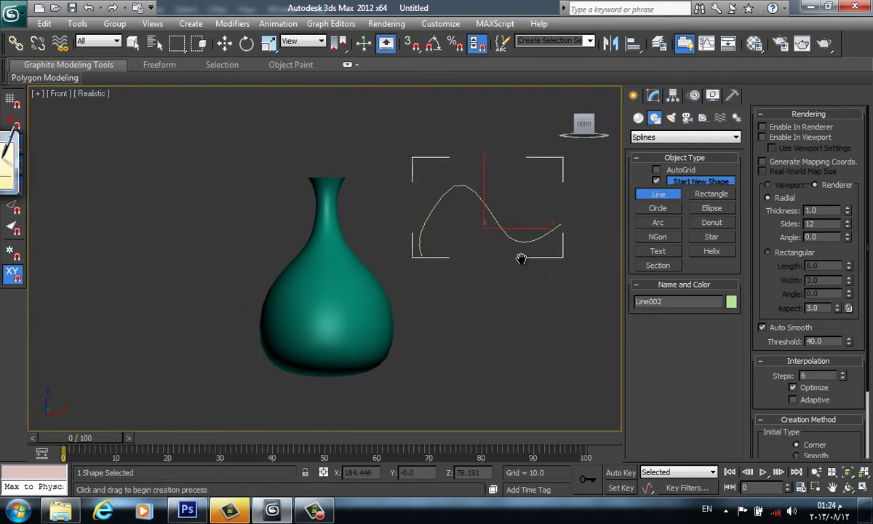
Delete the wavy line in the Perspective view, leaving the Line tool and deselecting the vase.
{"action": "key", "text": "p"}
{"action": "middle_click_drag", "start_coordinate": [512, 265], "coordinate": [520, 305], "text": "alt"}
{"action": "scroll", "coordinate": [518, 307], "scroll_direction": "down", "scroll_amount": 3}
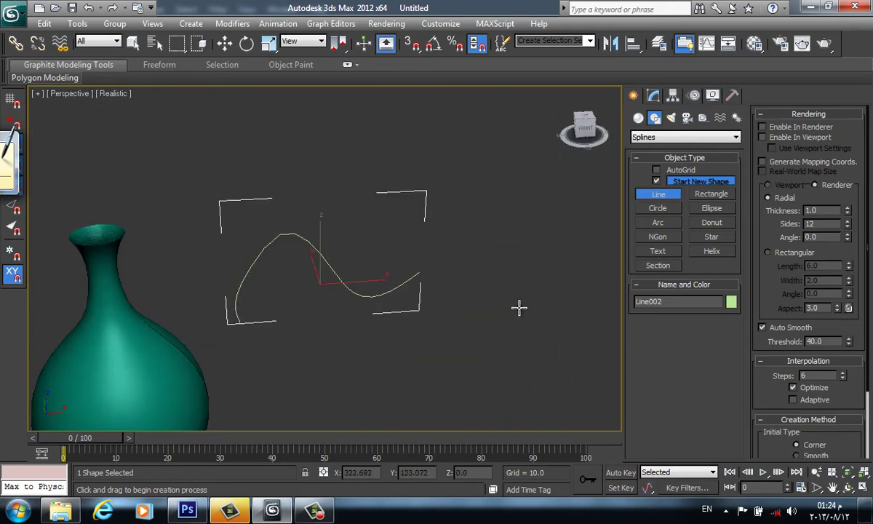
{"action": "key", "text": "Delete"}
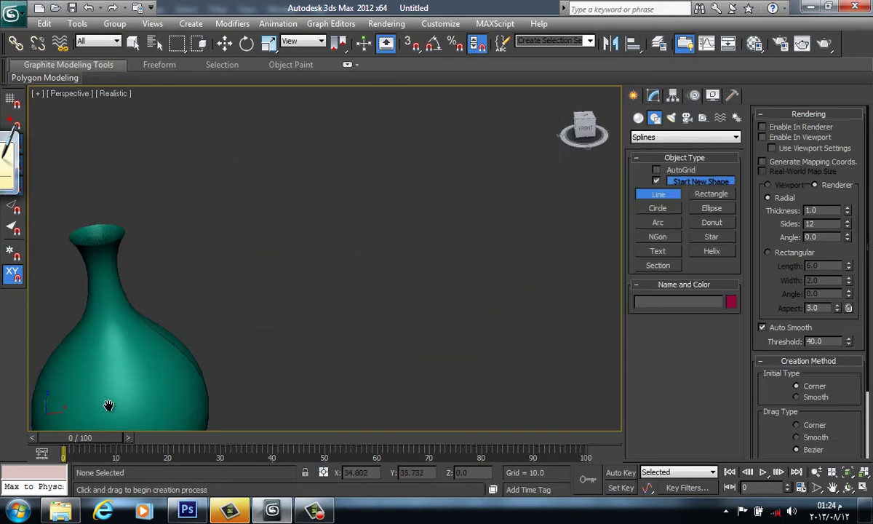
{"action": "middle_click_drag", "start_coordinate": [107, 403], "coordinate": [166, 321]}
{"action": "right_click", "coordinate": [166, 321]}
{"action": "left_click", "coordinate": [172, 355]}
{"action": "scroll", "coordinate": [320, 376], "scroll_direction": "down", "scroll_amount": 3}
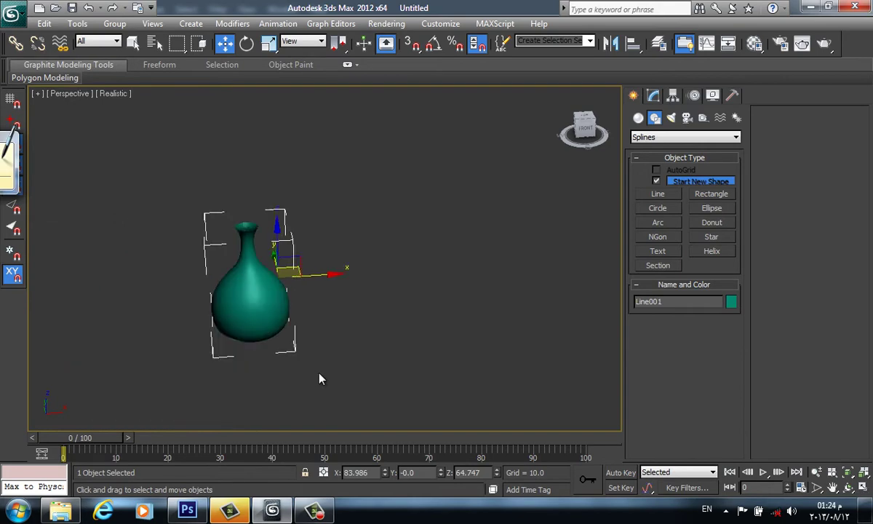
{"action": "middle_click_drag", "start_coordinate": [319, 376], "coordinate": [345, 340]}
{"action": "left_click", "coordinate": [345, 340]}
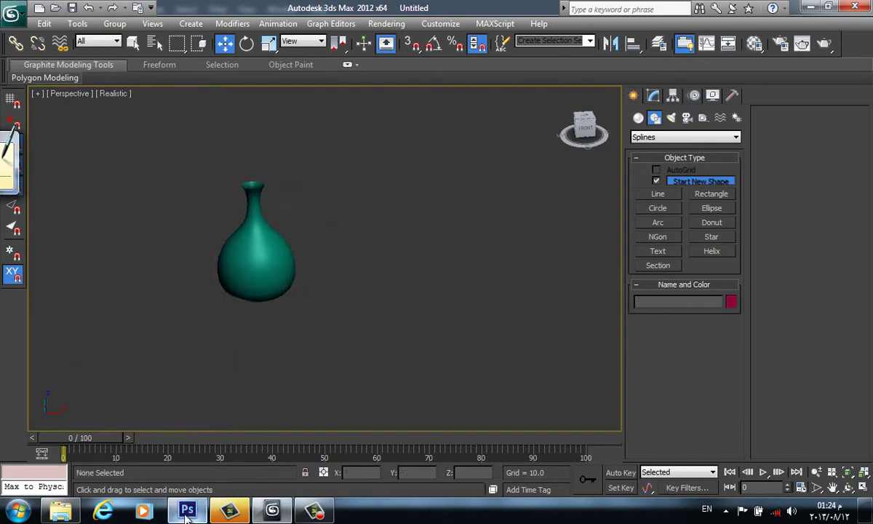
Switch to Windows Explorer and open the PDF "archmodels 28 - Lamps" from the Books folder under 2013.
{"action": "left_click", "coordinate": [63, 513]}
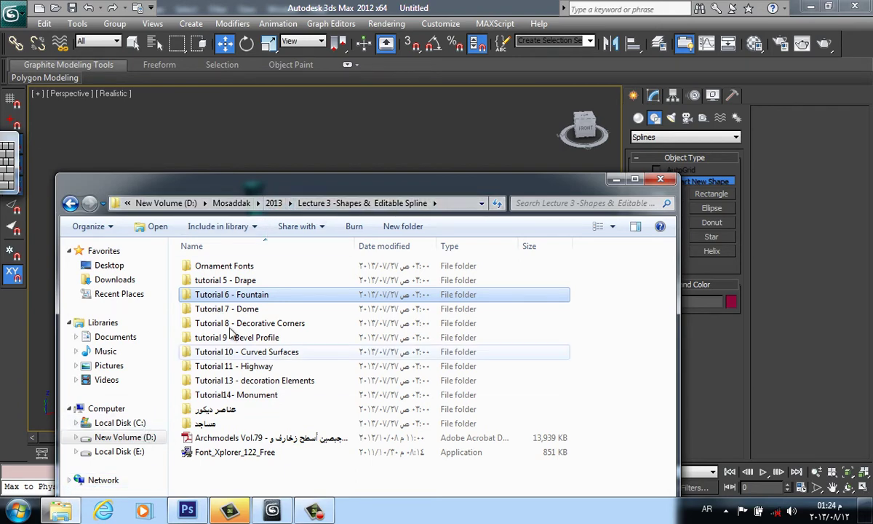
{"action": "left_click", "coordinate": [289, 203]}
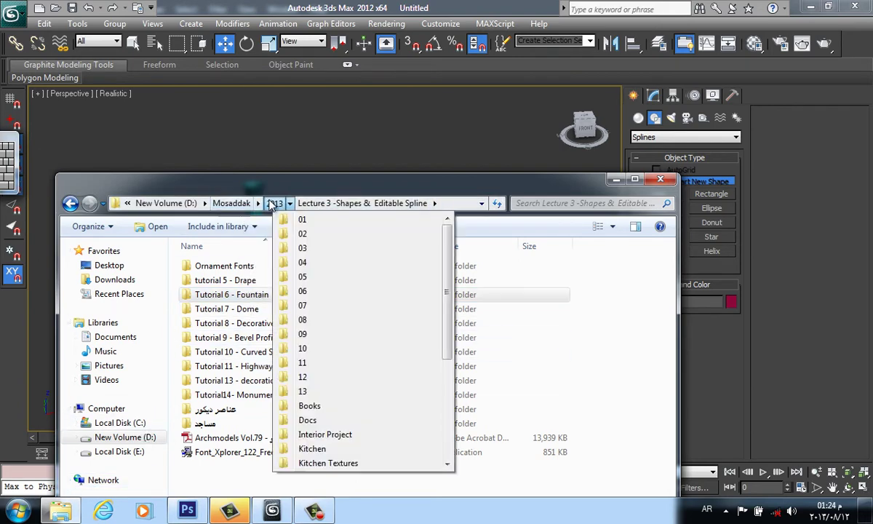
{"action": "left_click", "coordinate": [273, 203]}
{"action": "double_click", "coordinate": [231, 453]}
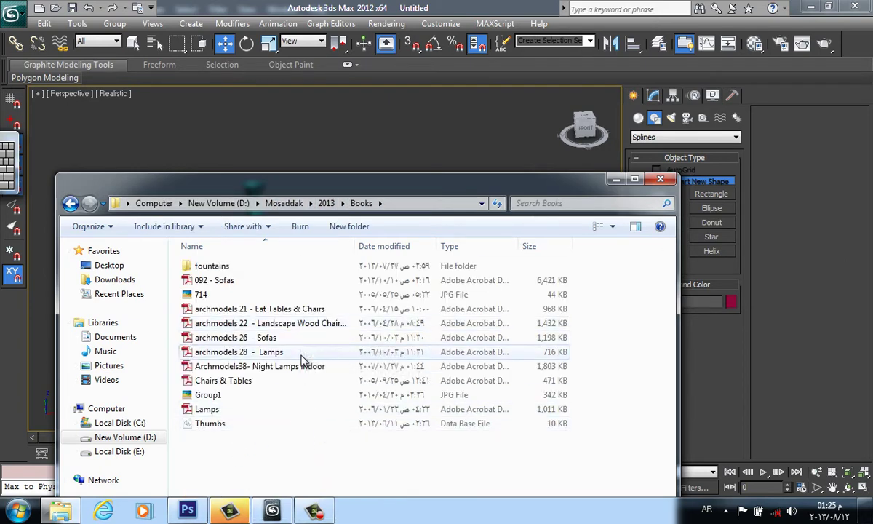
{"action": "double_click", "coordinate": [304, 354]}
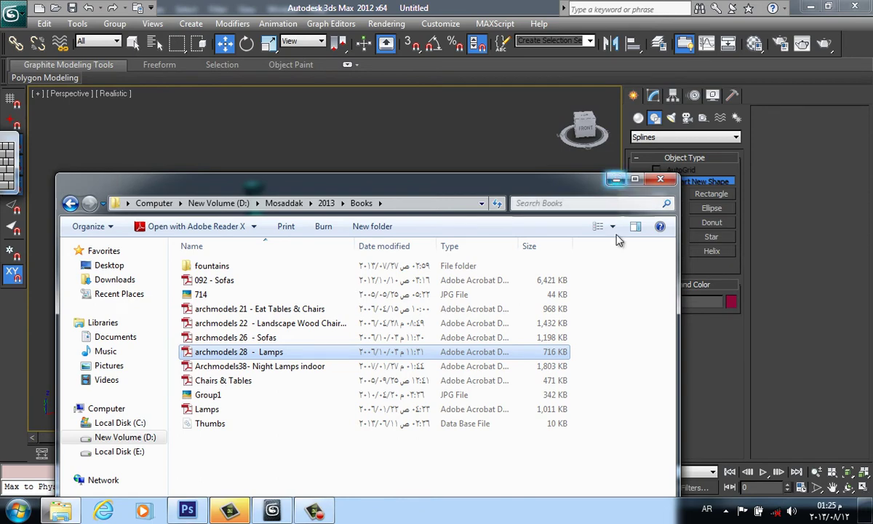
Maximize the lamp catalogue in Adobe Reader, clearing away the other windows and the Reading Untagged Document dialog.
{"action": "left_click_drag", "start_coordinate": [548, 178], "coordinate": [557, 146]}
{"action": "left_click", "coordinate": [396, 304]}
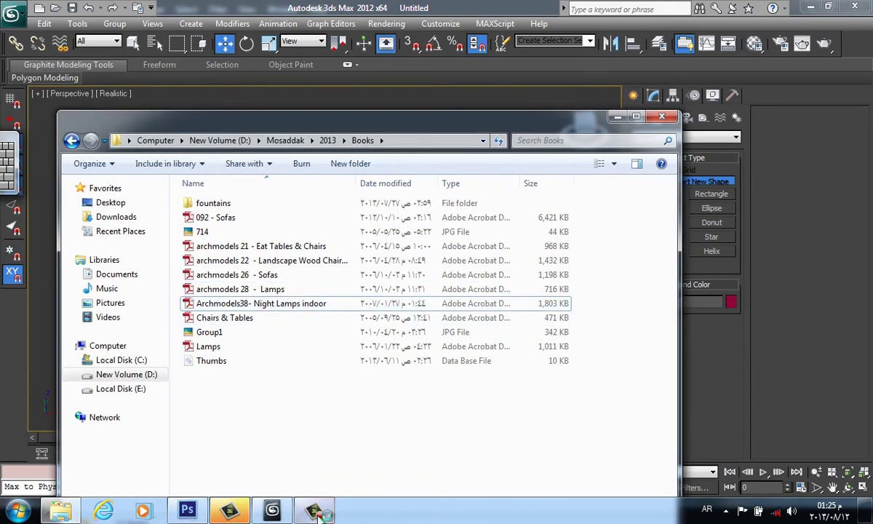
{"action": "left_click", "coordinate": [314, 510]}
{"action": "left_click", "coordinate": [617, 116]}
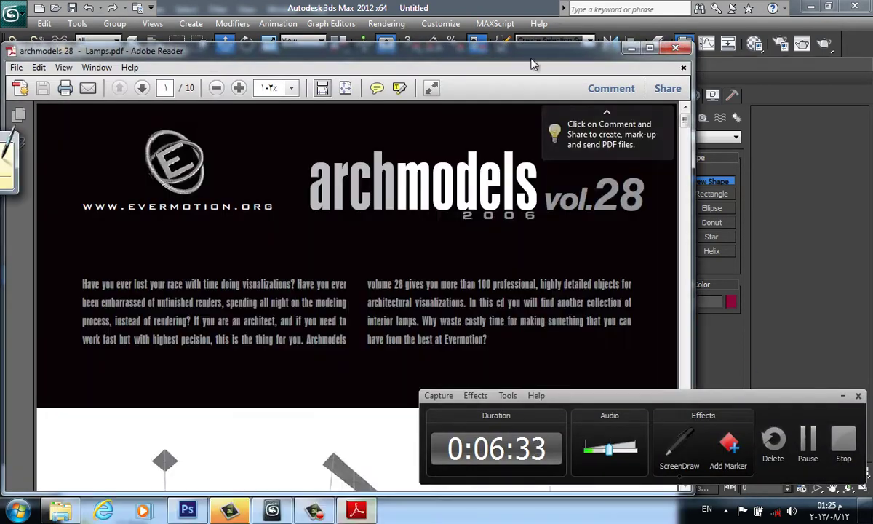
{"action": "scroll", "coordinate": [511, 256], "scroll_direction": "down", "scroll_amount": 6}
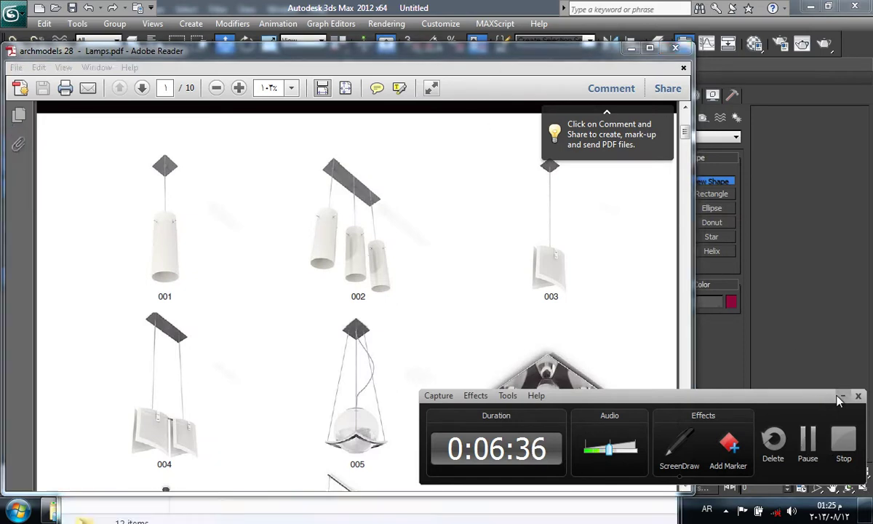
{"action": "left_click", "coordinate": [842, 396]}
{"action": "double_click", "coordinate": [604, 53]}
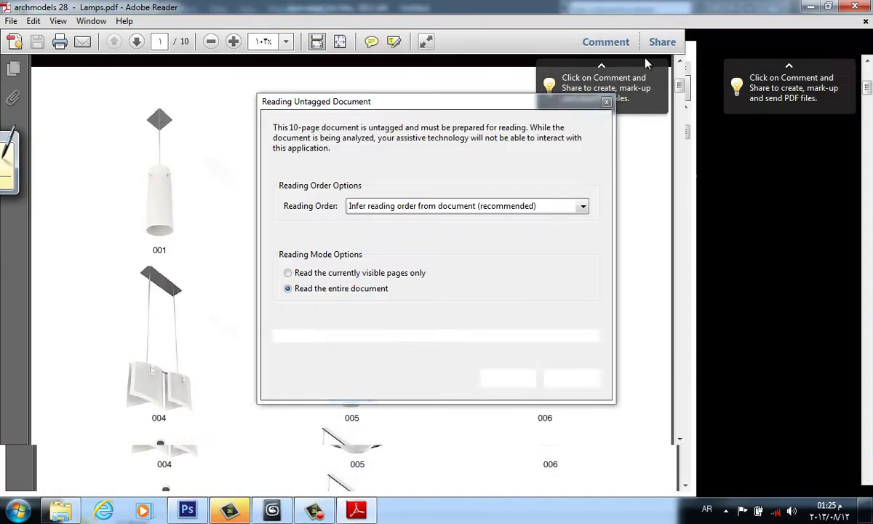
{"action": "left_click", "coordinate": [606, 101]}
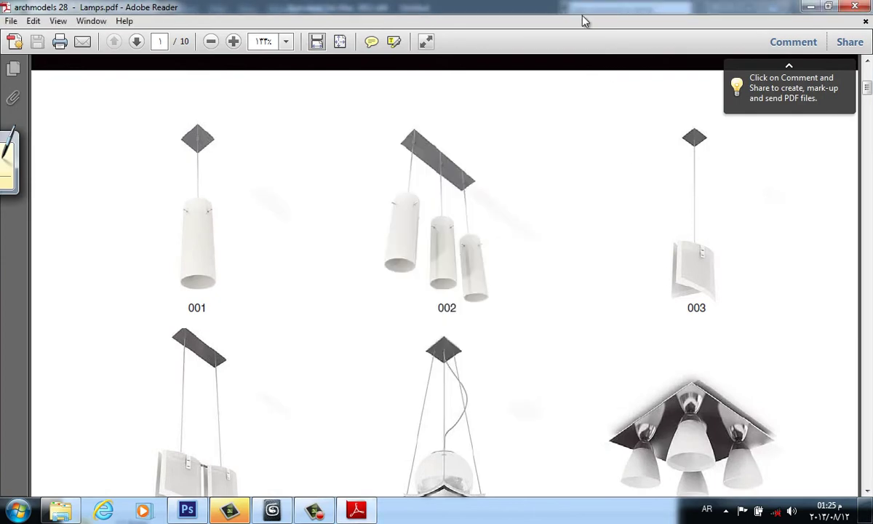
Examine the three-cylinder pendant lamp 002 up close, along with the neighbouring pendants on the catalogue's first page.
{"action": "scroll", "coordinate": [414, 222], "scroll_direction": "up", "scroll_amount": 3, "text": "ctrl"}
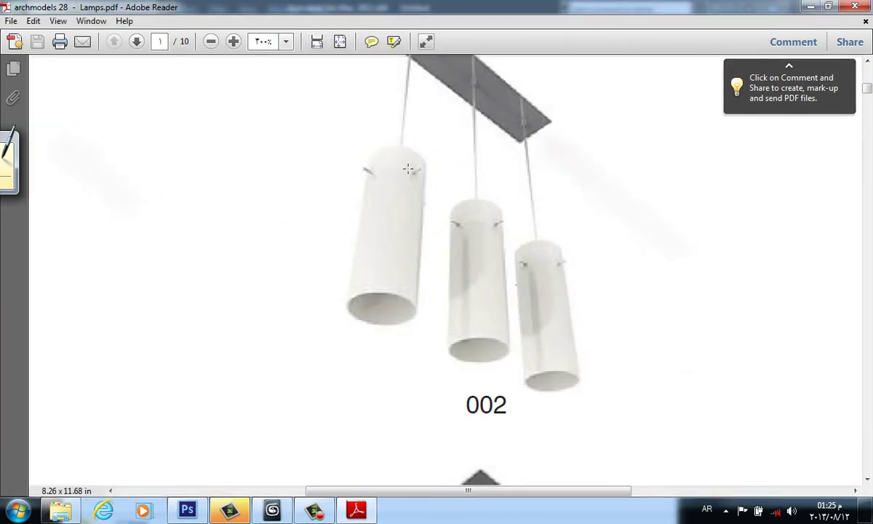
{"action": "scroll", "coordinate": [454, 259], "scroll_direction": "up", "scroll_amount": 2}
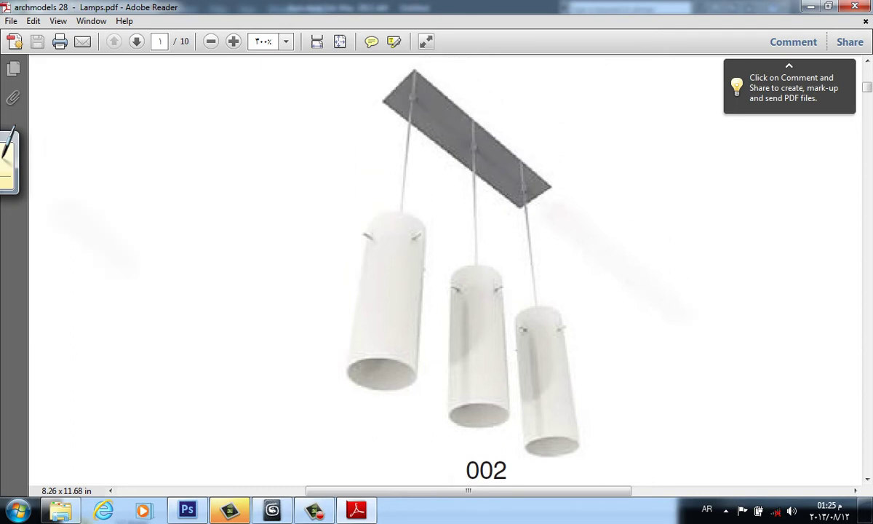
{"action": "scroll", "coordinate": [375, 148], "scroll_direction": "down", "scroll_amount": 3}
{"action": "scroll", "coordinate": [451, 289], "scroll_direction": "down", "scroll_amount": 2, "text": "ctrl"}
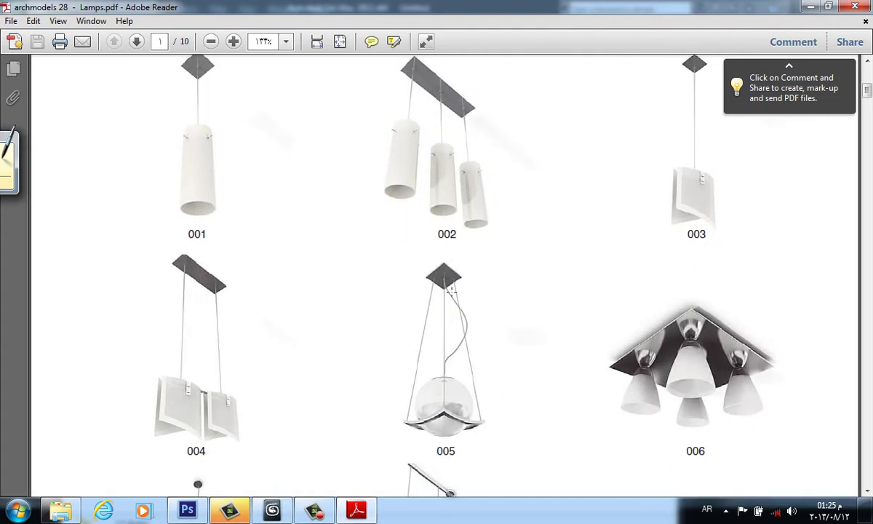
{"action": "scroll", "coordinate": [447, 372], "scroll_direction": "up", "scroll_amount": 1, "text": "ctrl"}
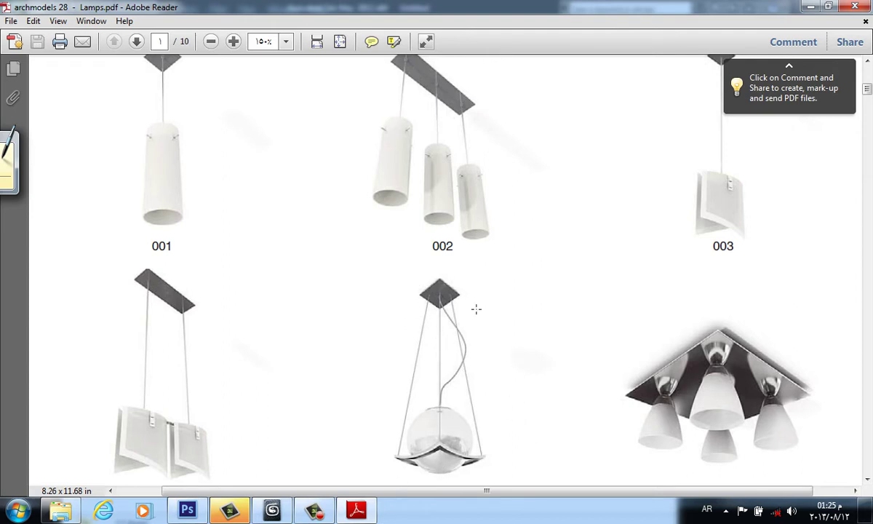
Look through the pendant and ceiling lamps from page 1 to page 4 for shapes suited to the Lathe modifier.
{"action": "scroll", "coordinate": [488, 328], "scroll_direction": "down", "scroll_amount": 10}
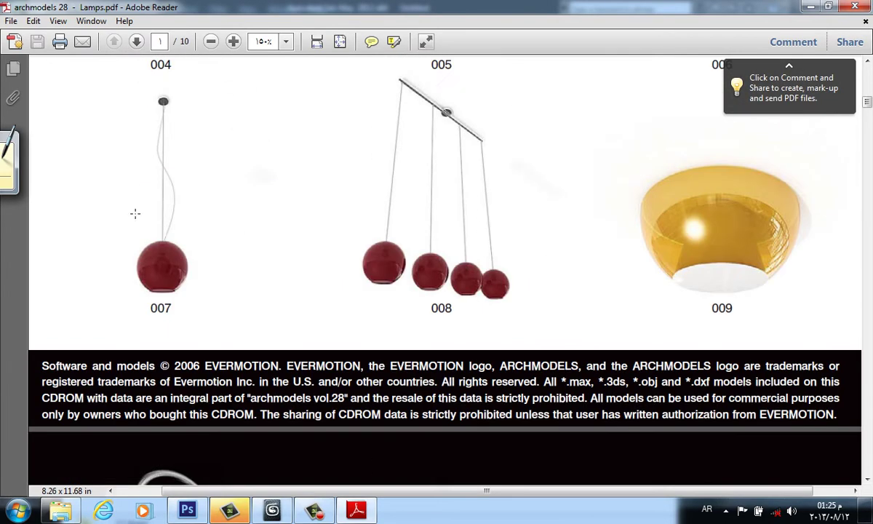
{"action": "scroll", "coordinate": [301, 259], "scroll_direction": "down", "scroll_amount": 10}
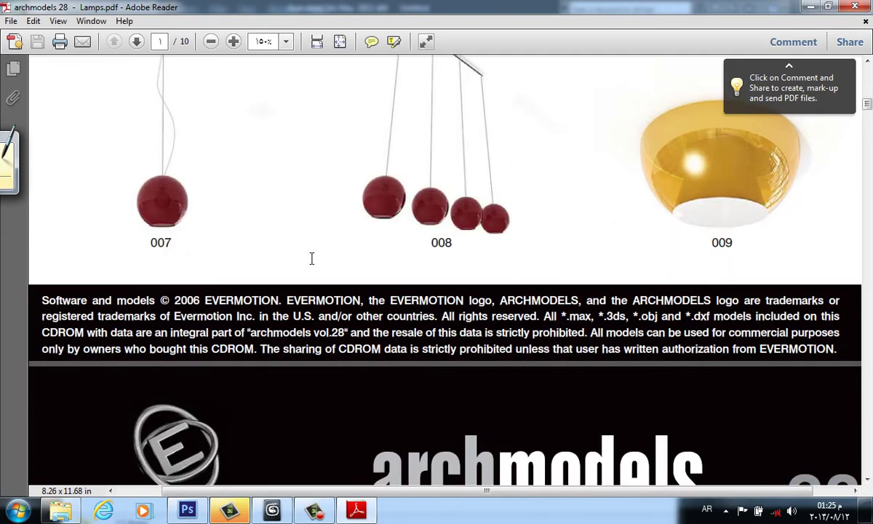
{"action": "scroll", "coordinate": [416, 269], "scroll_direction": "down", "scroll_amount": 12}
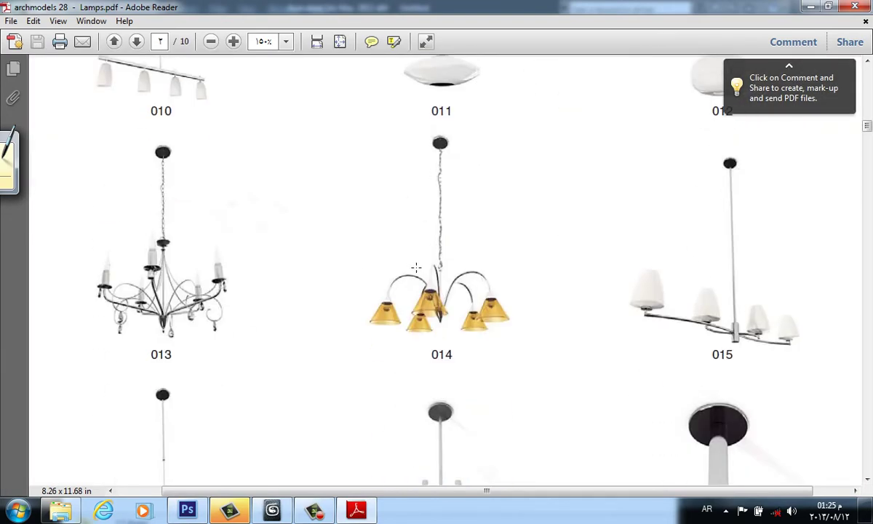
{"action": "scroll", "coordinate": [418, 273], "scroll_direction": "down", "scroll_amount": 12}
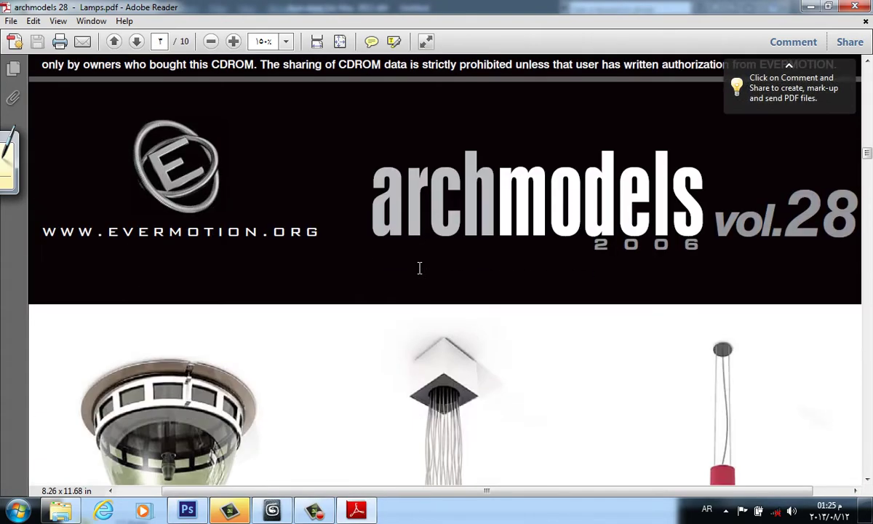
{"action": "scroll", "coordinate": [430, 260], "scroll_direction": "down", "scroll_amount": 12}
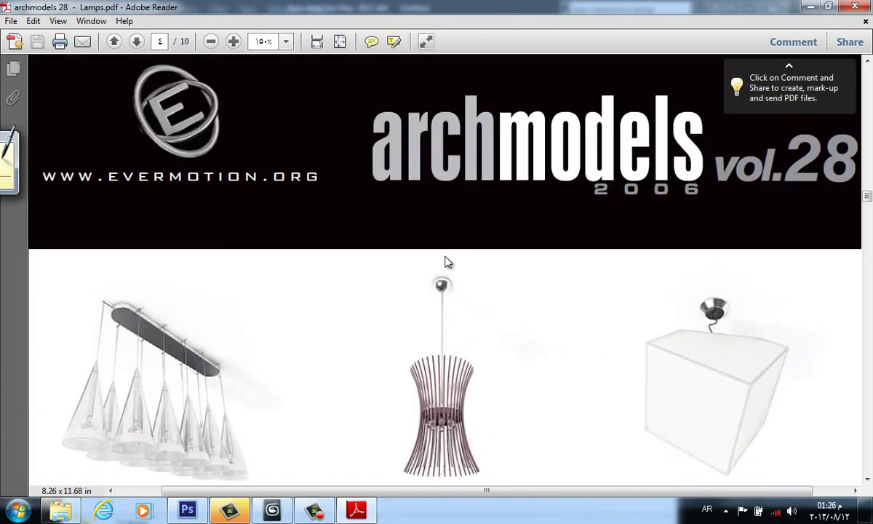
{"action": "scroll", "coordinate": [443, 240], "scroll_direction": "up", "scroll_amount": 3}
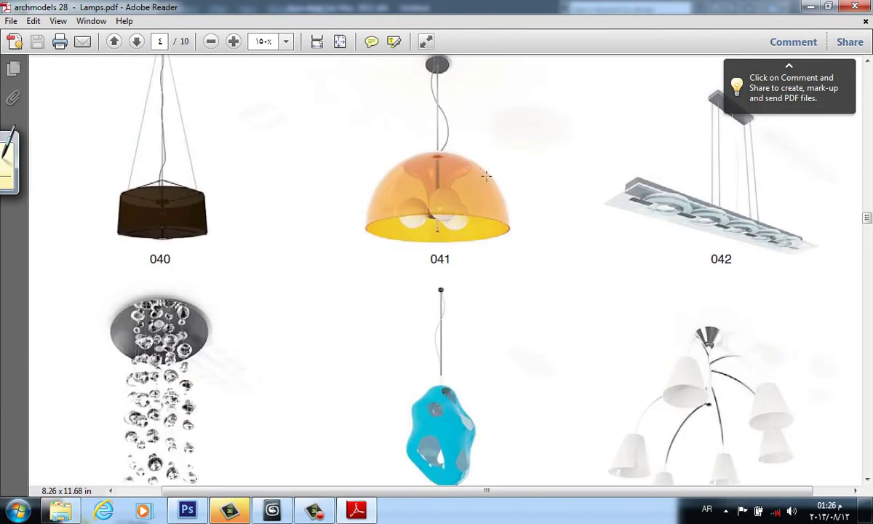
{"action": "scroll", "coordinate": [440, 240], "scroll_direction": "down", "scroll_amount": 5}
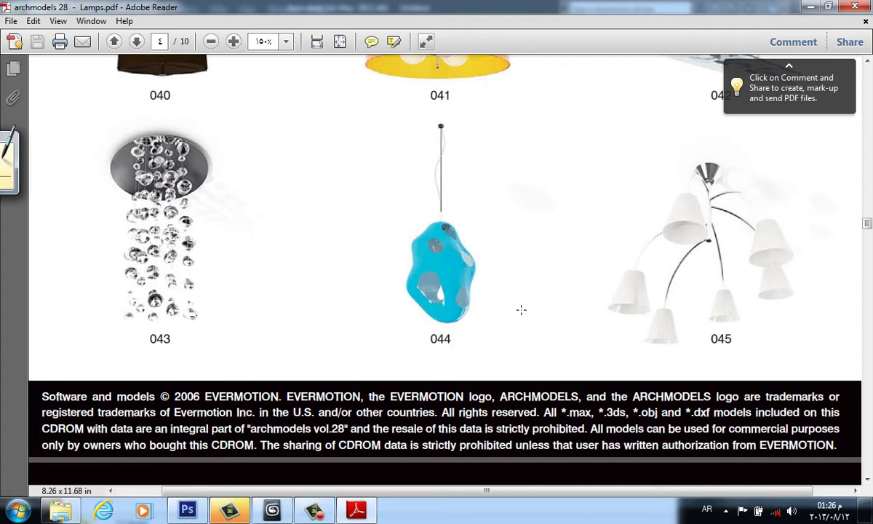
{"action": "scroll", "coordinate": [532, 254], "scroll_direction": "down", "scroll_amount": 15}
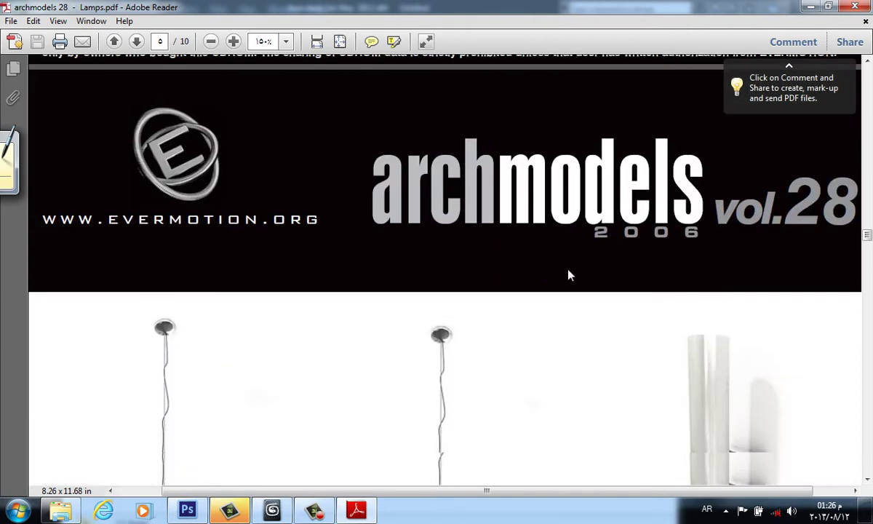
Examine the wall lamps on pages 5 and 6 of the catalogue, including the glass shades of models 056 to 062.
{"action": "scroll", "coordinate": [565, 264], "scroll_direction": "down", "scroll_amount": 10}
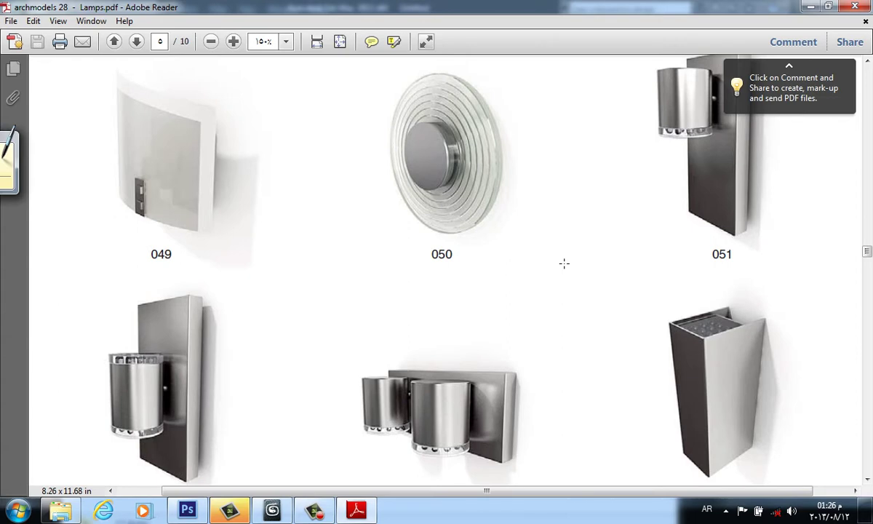
{"action": "scroll", "coordinate": [564, 264], "scroll_direction": "down", "scroll_amount": 4}
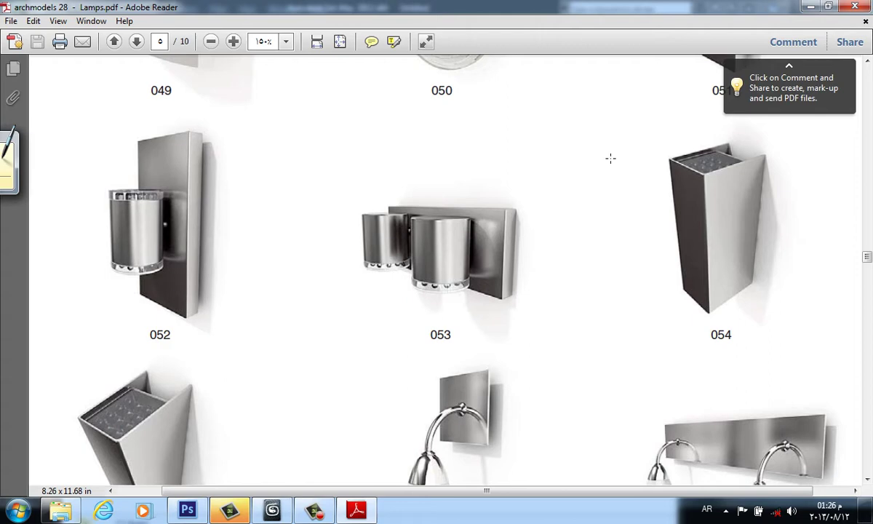
{"action": "scroll", "coordinate": [611, 145], "scroll_direction": "down", "scroll_amount": 10}
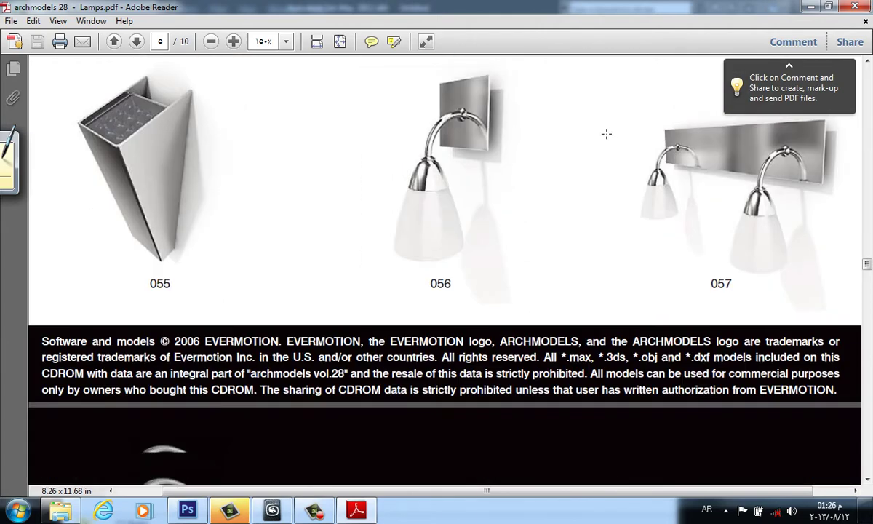
{"action": "scroll", "coordinate": [565, 220], "scroll_direction": "down", "scroll_amount": 3}
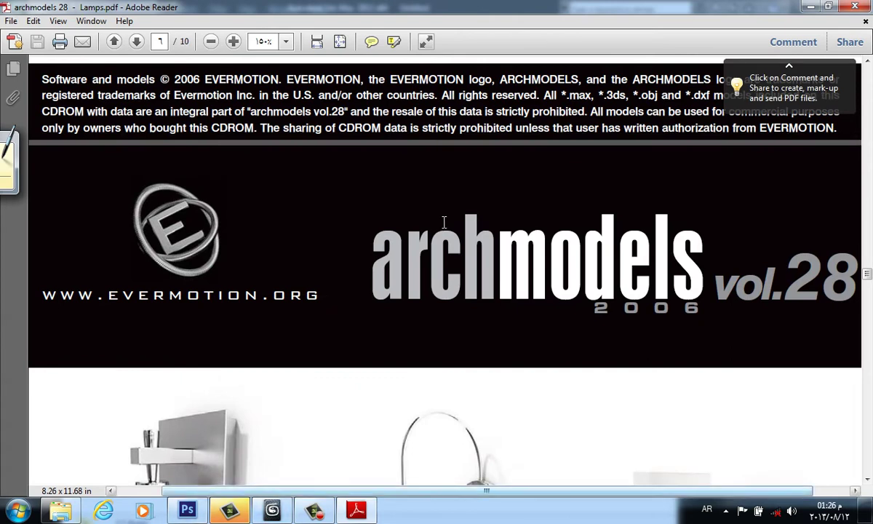
{"action": "scroll", "coordinate": [489, 213], "scroll_direction": "down", "scroll_amount": 2}
{"action": "scroll", "coordinate": [489, 215], "scroll_direction": "down", "scroll_amount": 3}
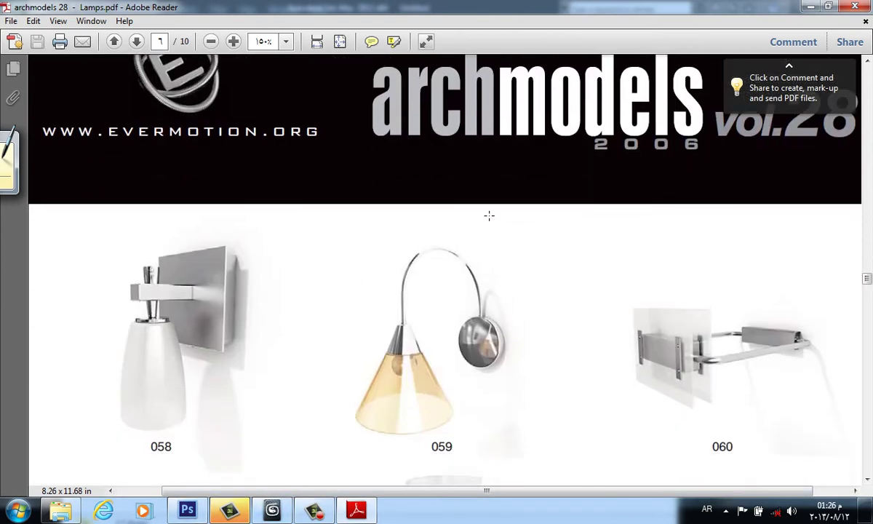
{"action": "scroll", "coordinate": [489, 217], "scroll_direction": "down", "scroll_amount": 6}
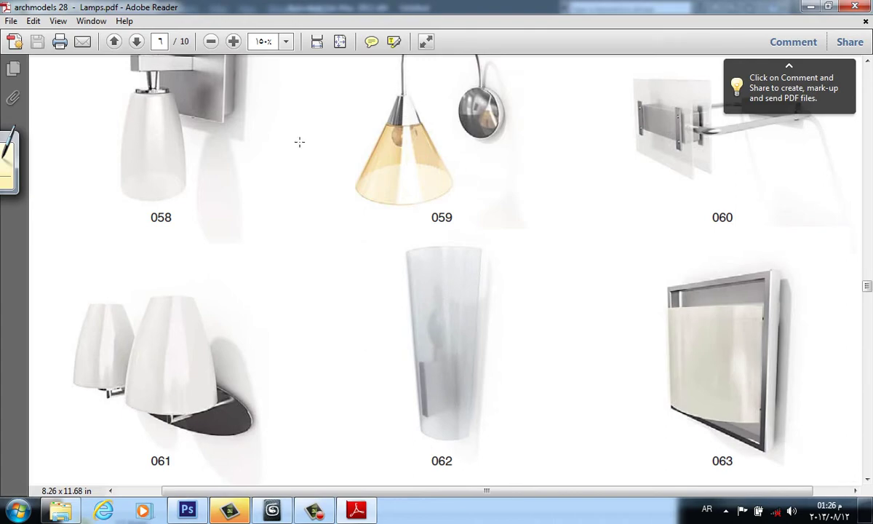
{"action": "scroll", "coordinate": [282, 134], "scroll_direction": "down", "scroll_amount": 10}
{"action": "scroll", "coordinate": [448, 208], "scroll_direction": "down", "scroll_amount": 20}
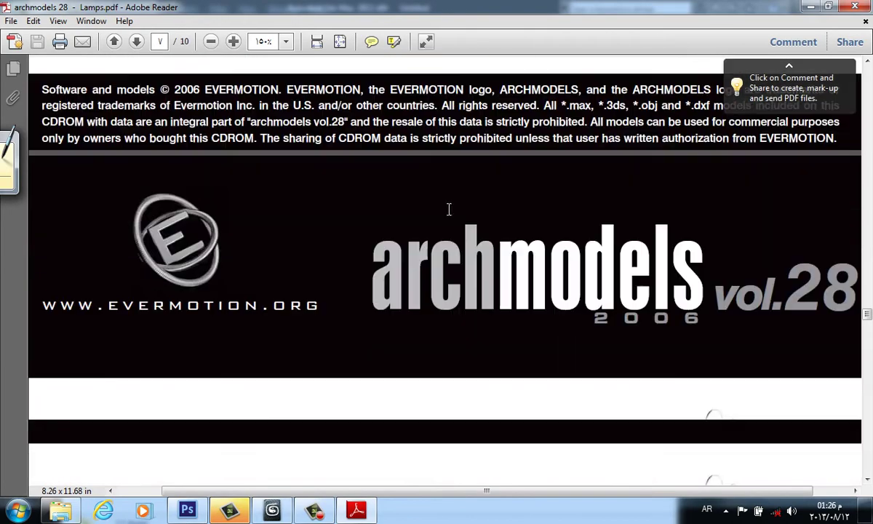
Examine the table and floor lamps on pages 7 to 10, such as models 076, 077, 103 and 104, for lathe profiles.
{"action": "scroll", "coordinate": [462, 195], "scroll_direction": "down", "scroll_amount": 10}
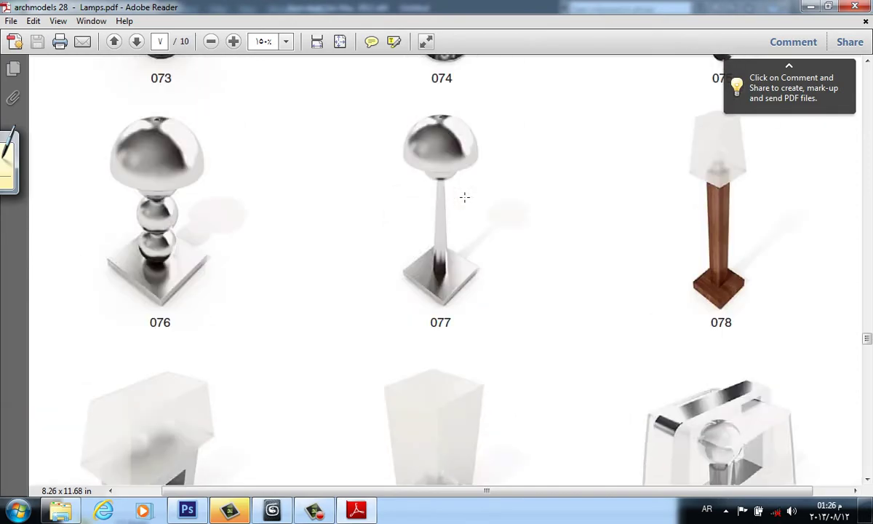
{"action": "scroll", "coordinate": [214, 146], "scroll_direction": "up", "scroll_amount": 4}
{"action": "scroll", "coordinate": [208, 211], "scroll_direction": "down", "scroll_amount": 20}
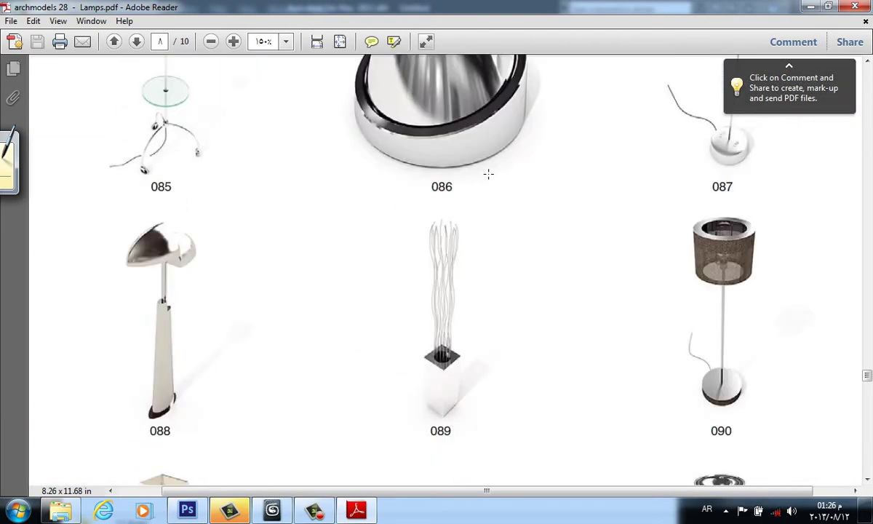
{"action": "scroll", "coordinate": [488, 174], "scroll_direction": "down", "scroll_amount": 5}
{"action": "scroll", "coordinate": [490, 174], "scroll_direction": "down", "scroll_amount": 2, "text": "ctrl"}
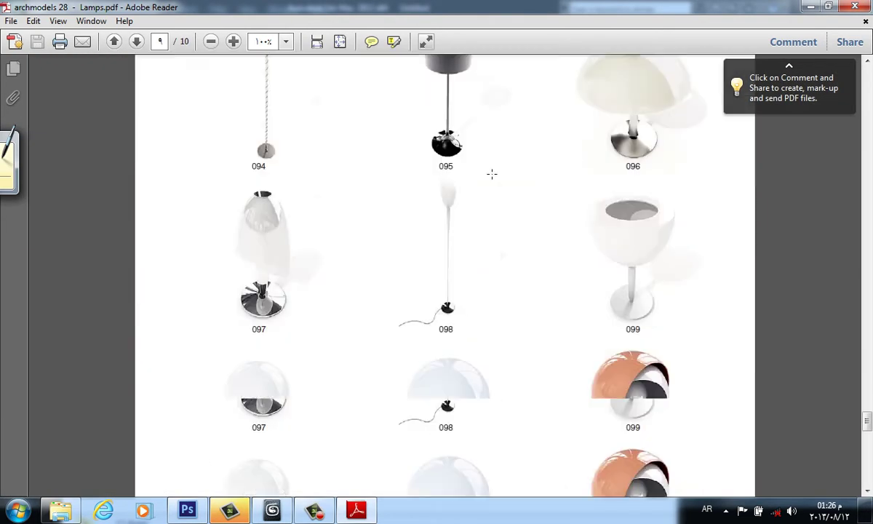
{"action": "scroll", "coordinate": [493, 172], "scroll_direction": "down", "scroll_amount": 3}
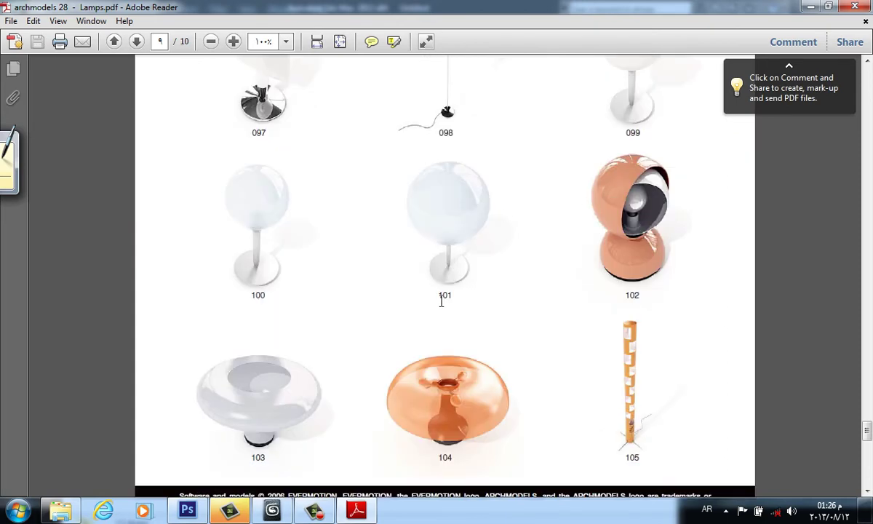
{"action": "scroll", "coordinate": [441, 301], "scroll_direction": "down", "scroll_amount": 3}
{"action": "scroll", "coordinate": [481, 253], "scroll_direction": "down", "scroll_amount": 13}
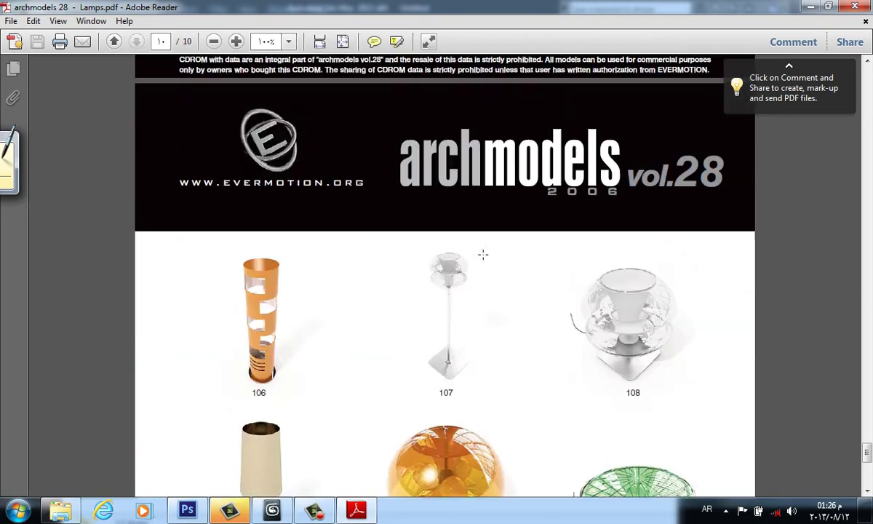
Review the table and floor lamps again from the last catalogue page back to page 7, including models 094 to 105.
{"action": "scroll", "coordinate": [574, 266], "scroll_direction": "up", "scroll_amount": 8}
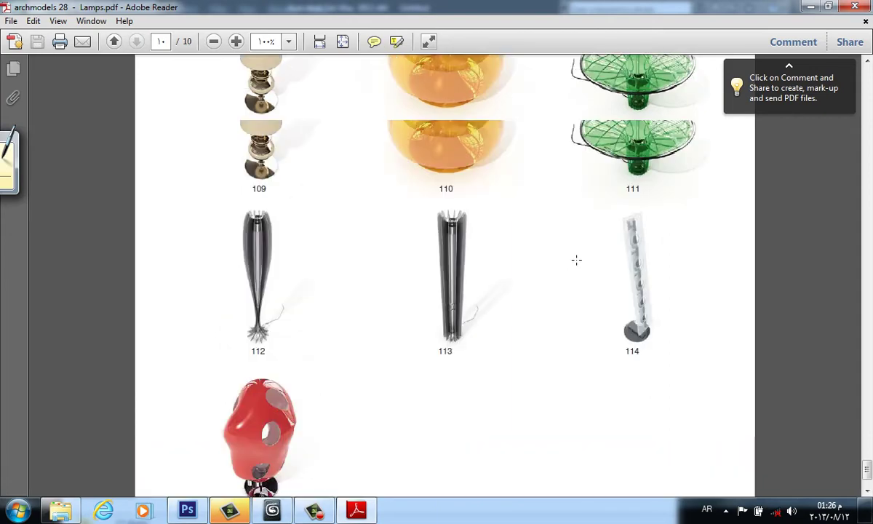
{"action": "scroll", "coordinate": [535, 289], "scroll_direction": "up", "scroll_amount": 3}
{"action": "scroll", "coordinate": [534, 288], "scroll_direction": "up", "scroll_amount": 8}
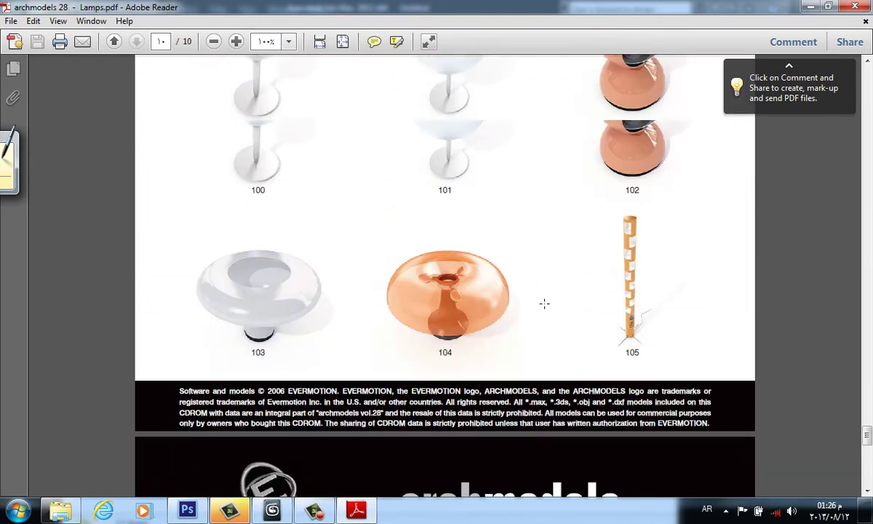
{"action": "scroll", "coordinate": [555, 314], "scroll_direction": "down", "scroll_amount": 6}
{"action": "scroll", "coordinate": [562, 277], "scroll_direction": "up", "scroll_amount": 10}
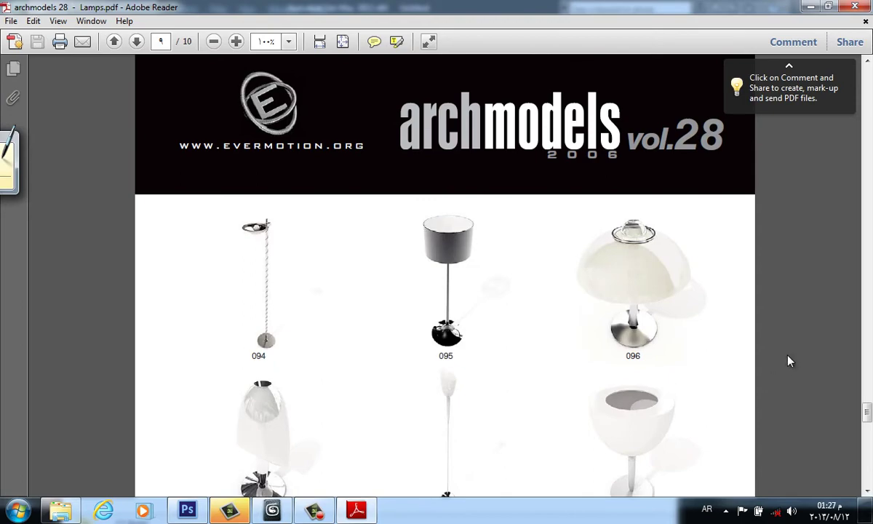
{"action": "scroll", "coordinate": [654, 342], "scroll_direction": "down", "scroll_amount": 3}
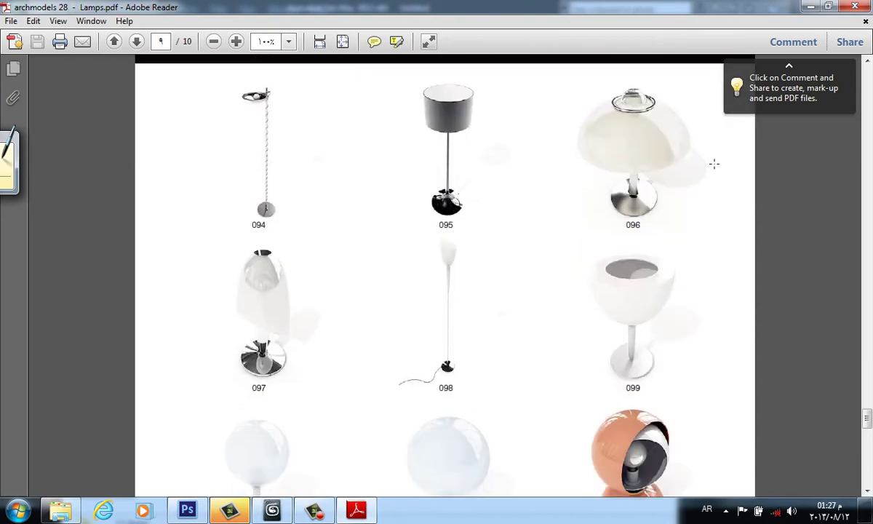
{"action": "scroll", "coordinate": [555, 336], "scroll_direction": "up", "scroll_amount": 8}
{"action": "scroll", "coordinate": [526, 284], "scroll_direction": "up", "scroll_amount": 15}
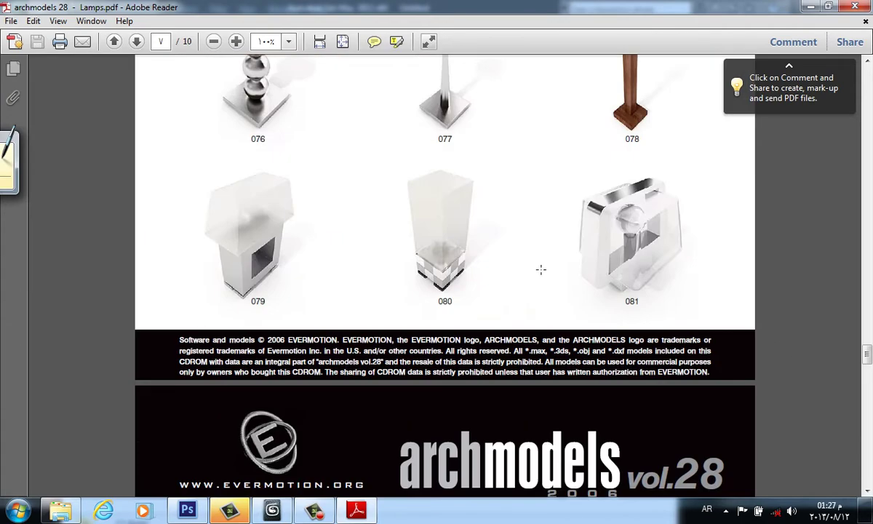
Minimize the current catalogue, open the "Lamps" PDF from the Books folder, dismiss its Reading Untagged Document dialog and minimize it.
{"action": "left_click", "coordinate": [806, 8]}
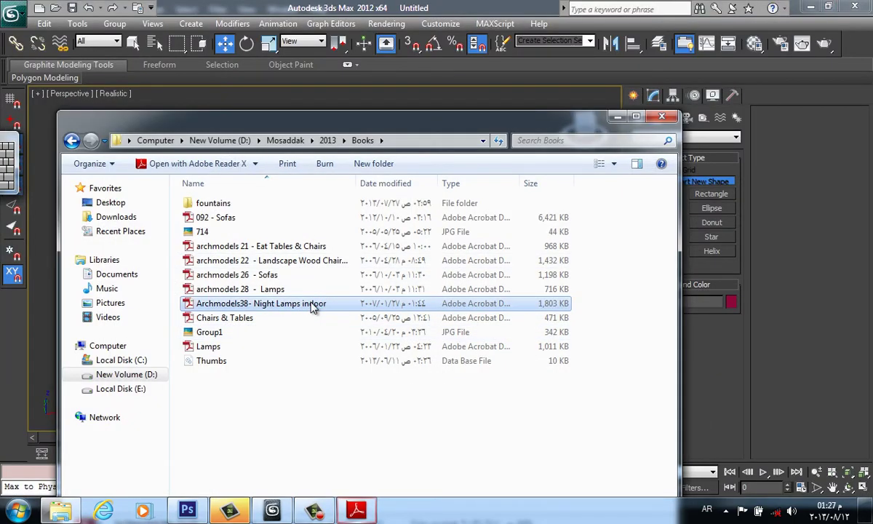
{"action": "double_click", "coordinate": [283, 346]}
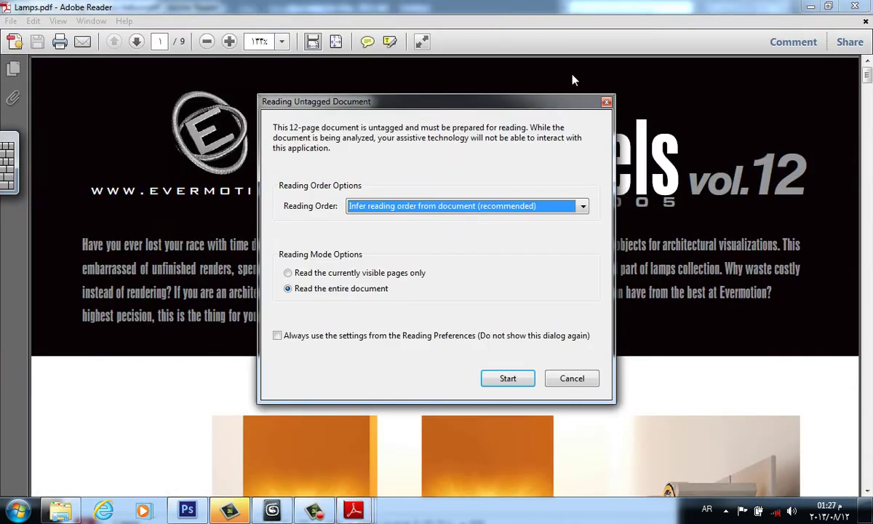
{"action": "left_click", "coordinate": [604, 97]}
{"action": "left_click", "coordinate": [810, 6]}
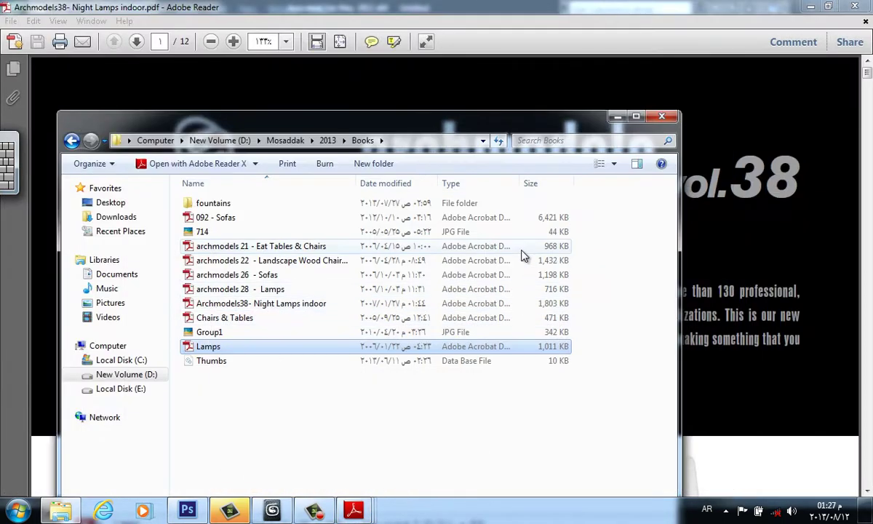
Switch to the "Archmodels38- Night Lamps indoor" PDF and examine the table and floor lamps on its first two pages.
{"action": "mouse_move", "coordinate": [353, 510]}
{"action": "left_click", "coordinate": [407, 402]}
{"action": "scroll", "coordinate": [492, 258], "scroll_direction": "down", "scroll_amount": 10}
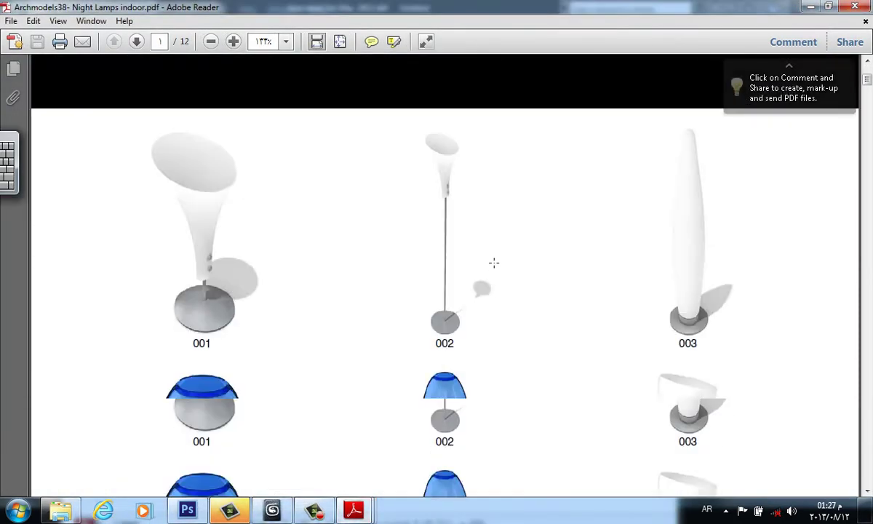
{"action": "scroll", "coordinate": [174, 124], "scroll_direction": "up", "scroll_amount": 5}
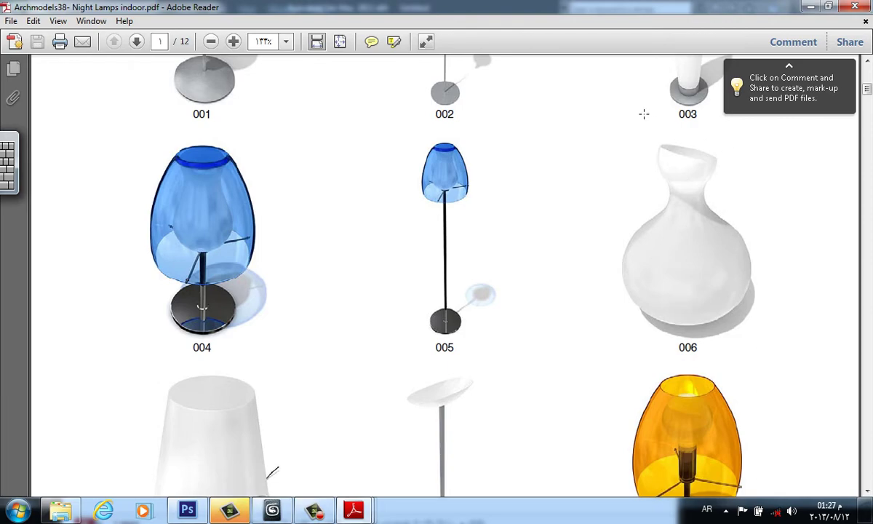
{"action": "scroll", "coordinate": [614, 190], "scroll_direction": "down", "scroll_amount": 6}
{"action": "scroll", "coordinate": [614, 191], "scroll_direction": "down", "scroll_amount": 20}
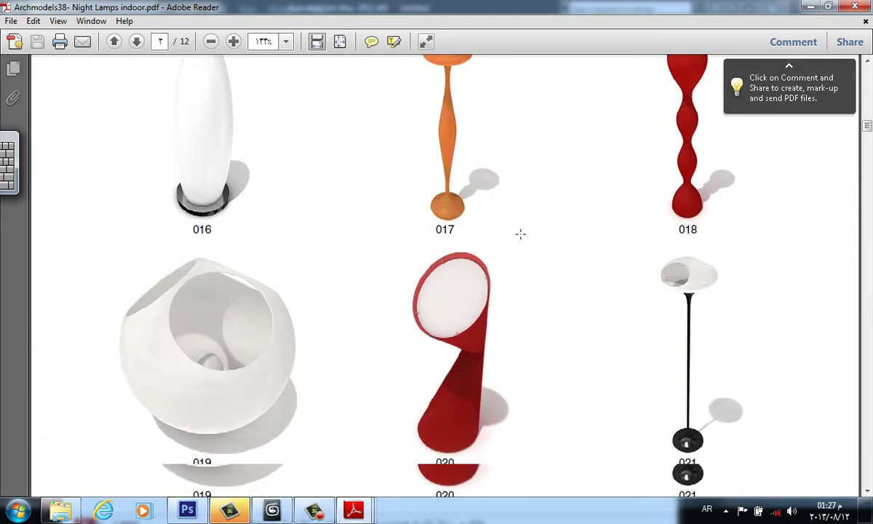
Browse the Night Lamps catalogue from page 2 to page 8 and examine the red ring pendant 086 up close.
{"action": "scroll", "coordinate": [521, 230], "scroll_direction": "up", "scroll_amount": 1}
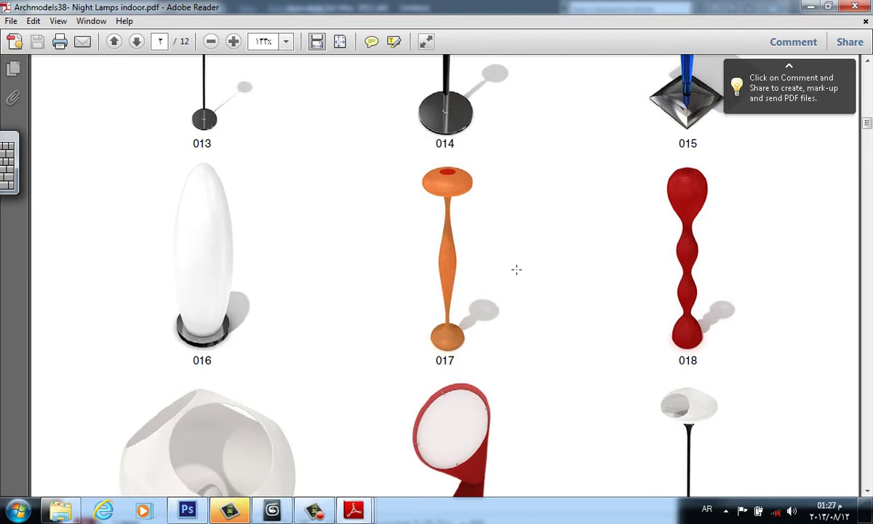
{"action": "scroll", "coordinate": [464, 302], "scroll_direction": "down", "scroll_amount": 5}
{"action": "scroll", "coordinate": [448, 286], "scroll_direction": "down", "scroll_amount": 3, "text": "ctrl"}
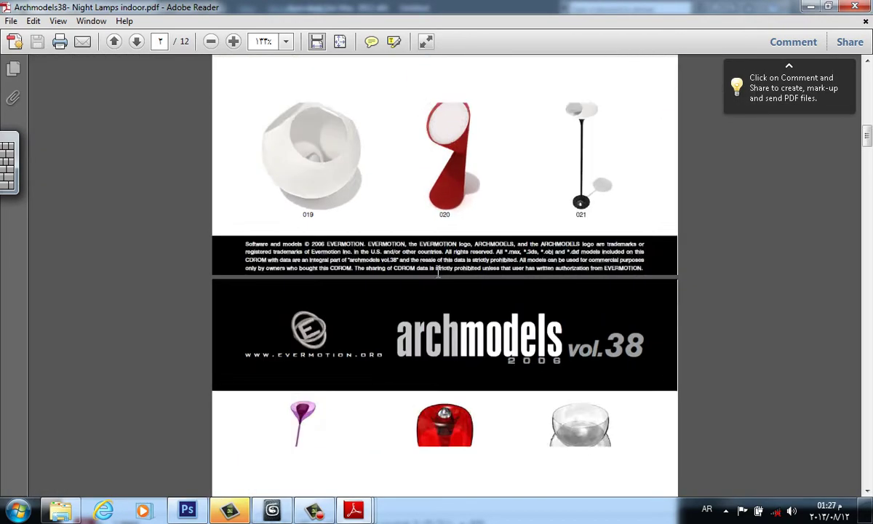
{"action": "scroll", "coordinate": [449, 285], "scroll_direction": "down", "scroll_amount": 2}
{"action": "scroll", "coordinate": [448, 285], "scroll_direction": "down", "scroll_amount": 20}
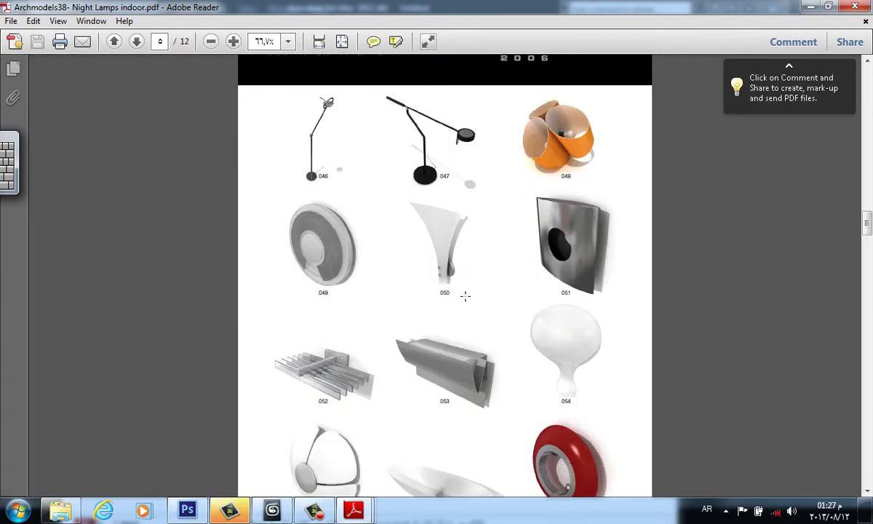
{"action": "scroll", "coordinate": [462, 295], "scroll_direction": "down", "scroll_amount": 20}
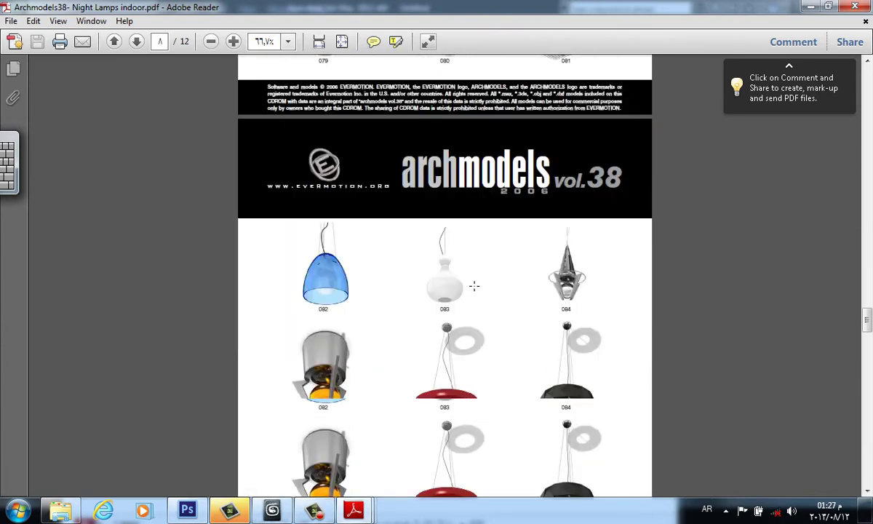
{"action": "scroll", "coordinate": [478, 274], "scroll_direction": "down", "scroll_amount": 2}
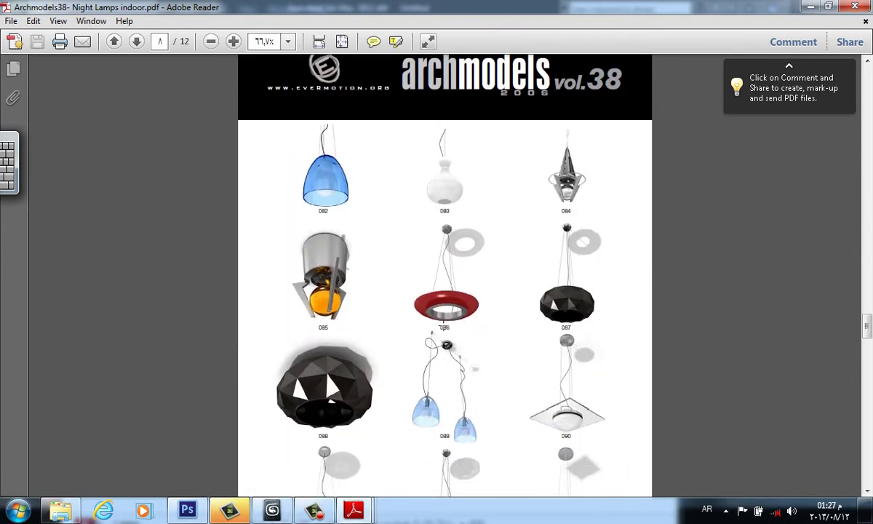
{"action": "scroll", "coordinate": [456, 368], "scroll_direction": "up", "scroll_amount": 7, "text": "ctrl"}
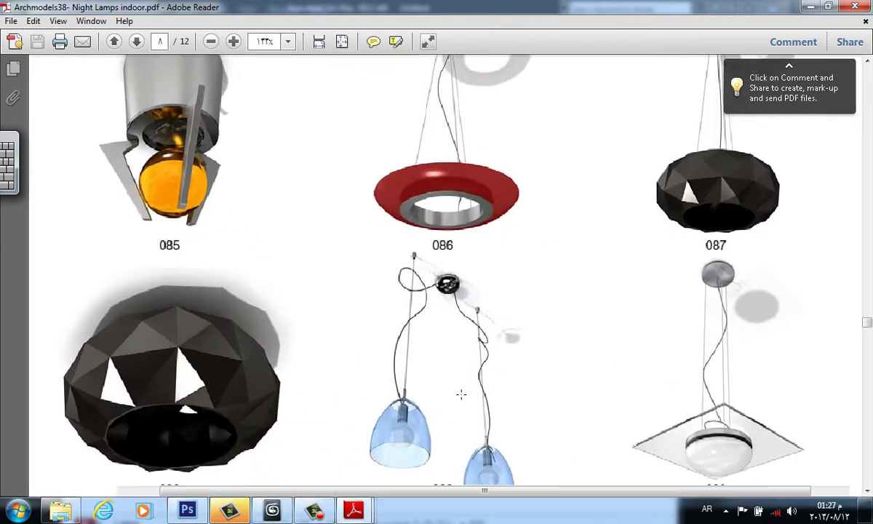
{"action": "scroll", "coordinate": [498, 232], "scroll_direction": "up", "scroll_amount": 5}
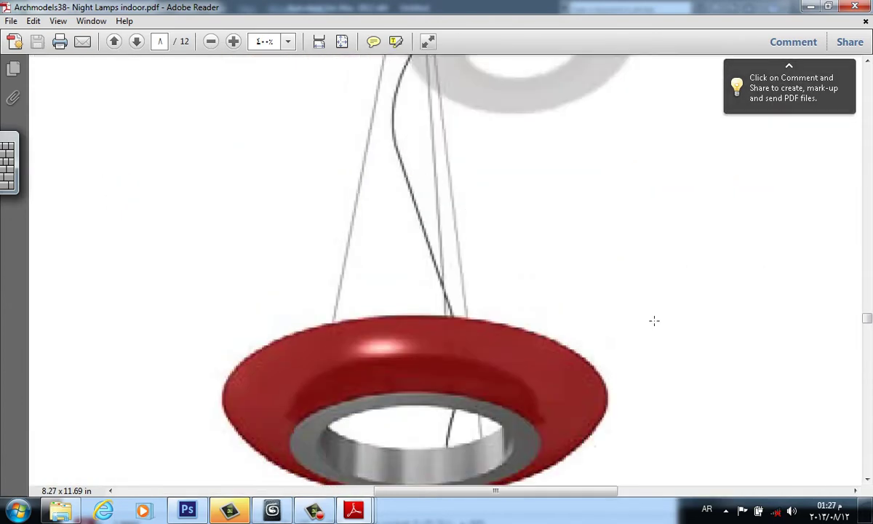
{"action": "scroll", "coordinate": [556, 399], "scroll_direction": "down", "scroll_amount": 3, "text": "ctrl"}
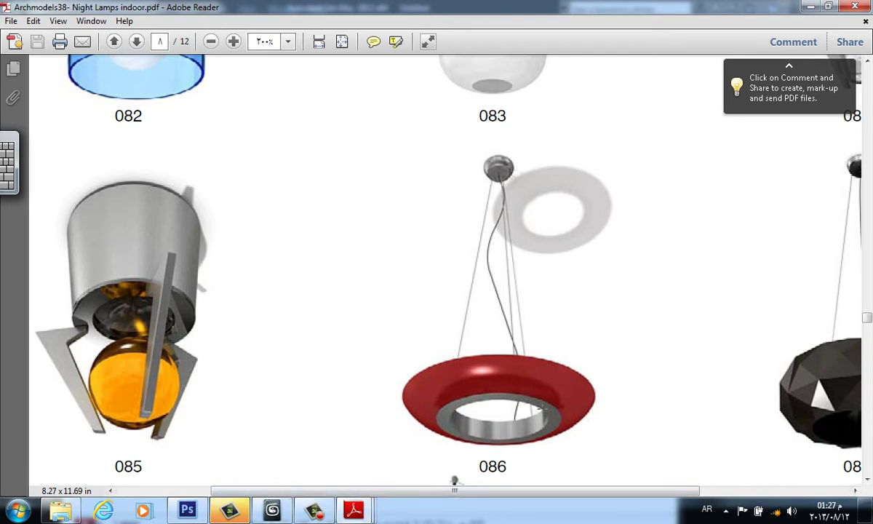
Switch to the Board1.psd whiteboard in Photoshop and sketch the pendant's half-profile with a straight inner wall, curved outer side and short base edge.
{"action": "left_click", "coordinate": [550, 242]}
{"action": "left_click", "coordinate": [283, 433]}
{"action": "left_click", "coordinate": [186, 509]}
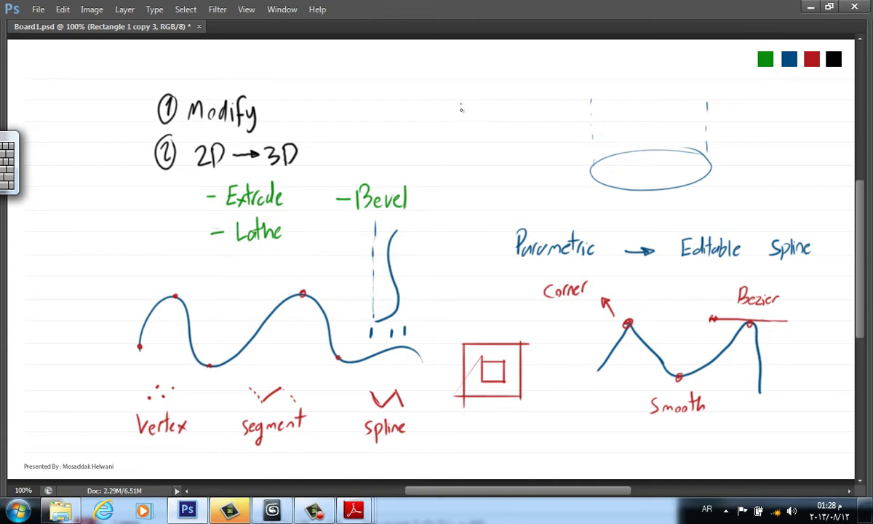
{"action": "mouse_move", "coordinate": [460, 104]}
{"action": "left_mouse_down"}
{"action": "mouse_move", "coordinate": [462, 147]}
{"action": "mouse_move", "coordinate": [513, 132]}
{"action": "mouse_move", "coordinate": [553, 97]}
{"action": "left_mouse_up"}
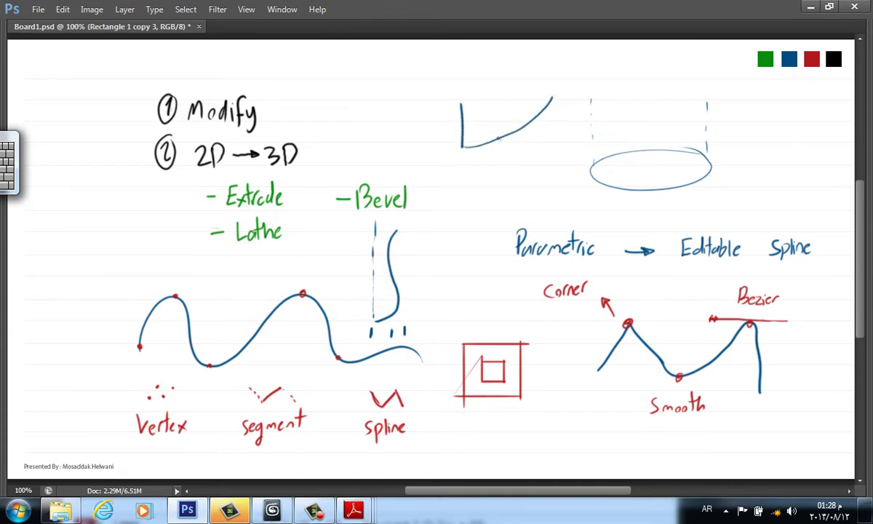
{"action": "left_click_drag", "start_coordinate": [471, 147], "coordinate": [493, 146]}
{"action": "left_click_drag", "start_coordinate": [372, 94], "coordinate": [456, 127]}
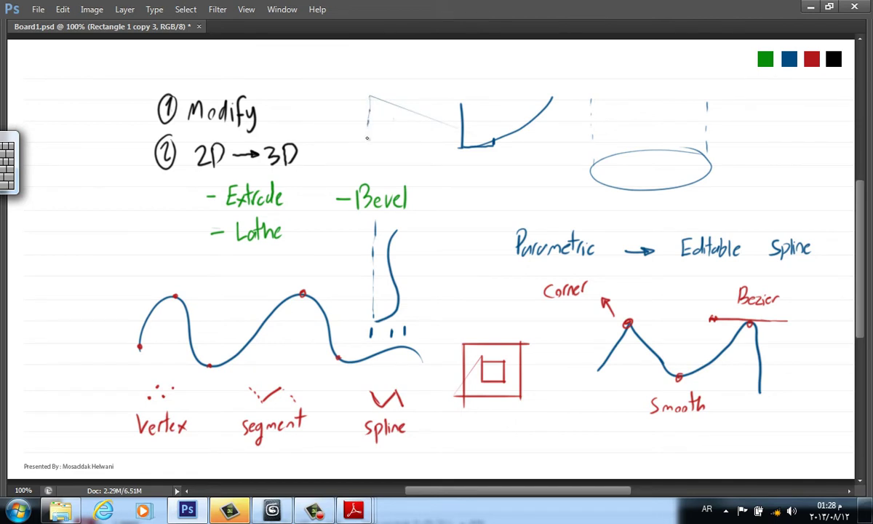
{"action": "left_click_drag", "start_coordinate": [367, 142], "coordinate": [366, 154]}
Return to the Archmodels38 Night Lamps PDF, start reading the entire document, and examine pendant lamps 082 to 090 and their cables.
{"action": "left_click", "coordinate": [282, 509]}
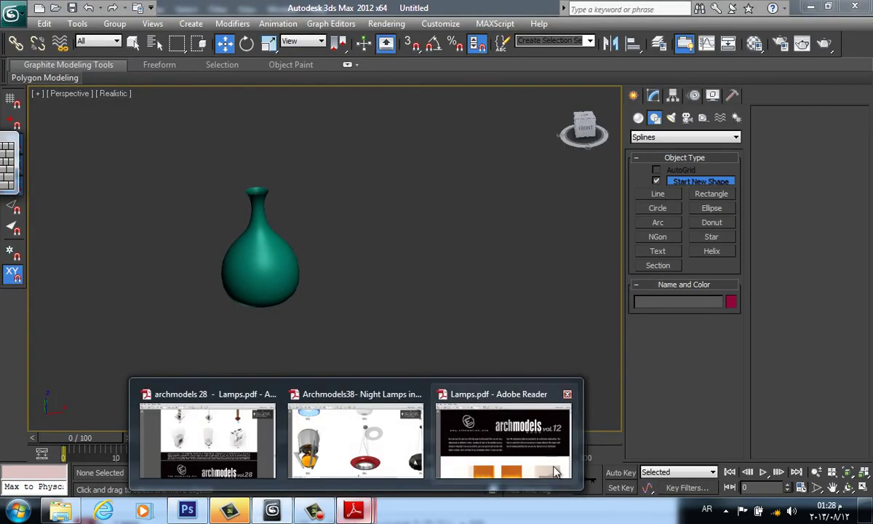
{"action": "left_click", "coordinate": [353, 509]}
{"action": "left_click", "coordinate": [347, 446]}
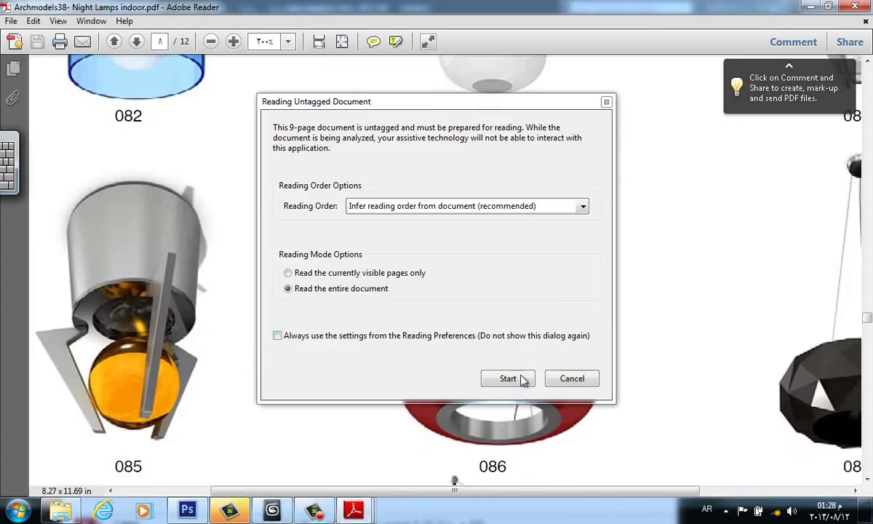
{"action": "left_click", "coordinate": [518, 379]}
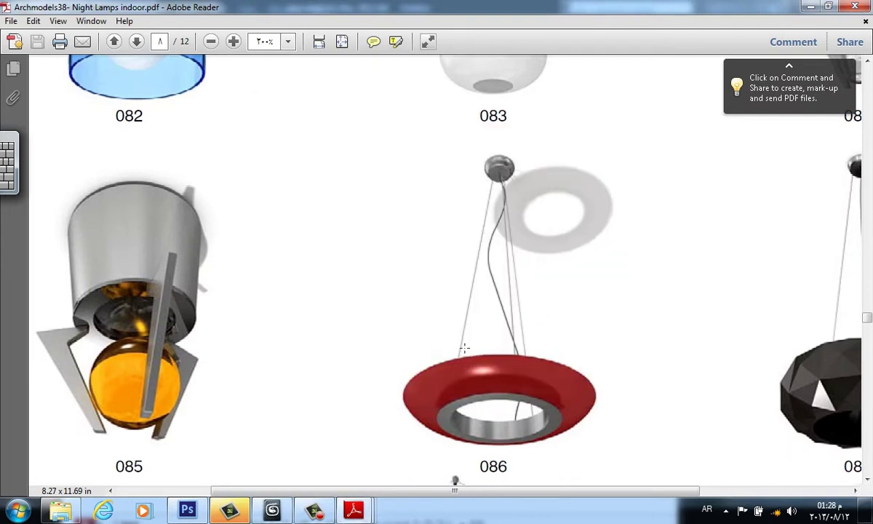
{"action": "scroll", "coordinate": [464, 350], "scroll_direction": "down", "scroll_amount": 2}
{"action": "scroll", "coordinate": [463, 350], "scroll_direction": "down", "scroll_amount": 2, "text": "ctrl"}
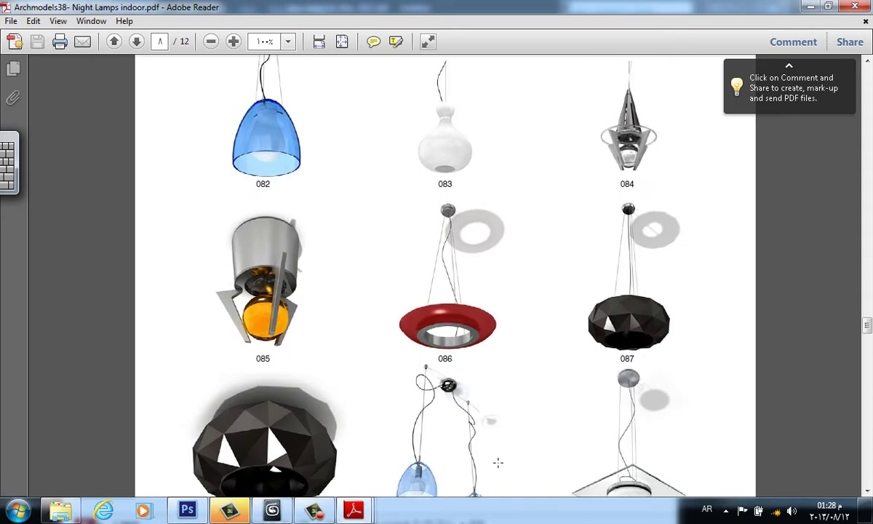
{"action": "scroll", "coordinate": [452, 383], "scroll_direction": "down", "scroll_amount": 4}
{"action": "scroll", "coordinate": [468, 427], "scroll_direction": "up", "scroll_amount": 3, "text": "ctrl"}
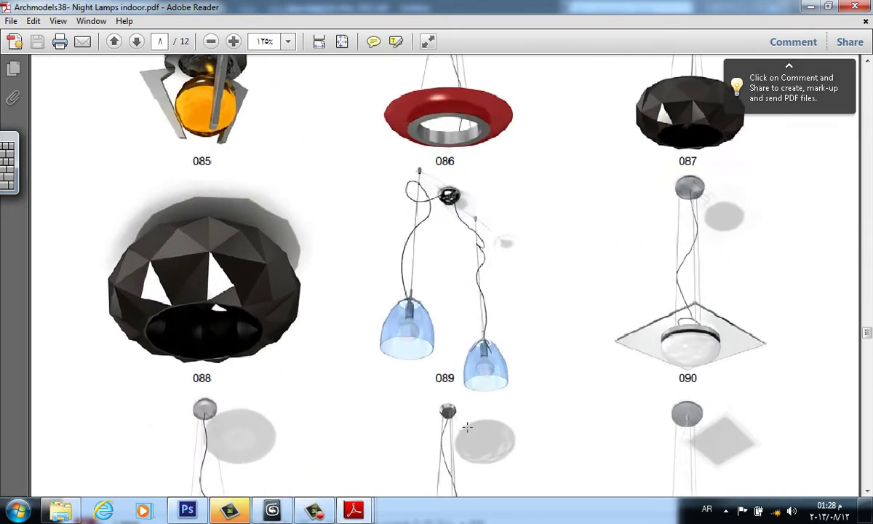
{"action": "scroll", "coordinate": [532, 306], "scroll_direction": "up", "scroll_amount": 3}
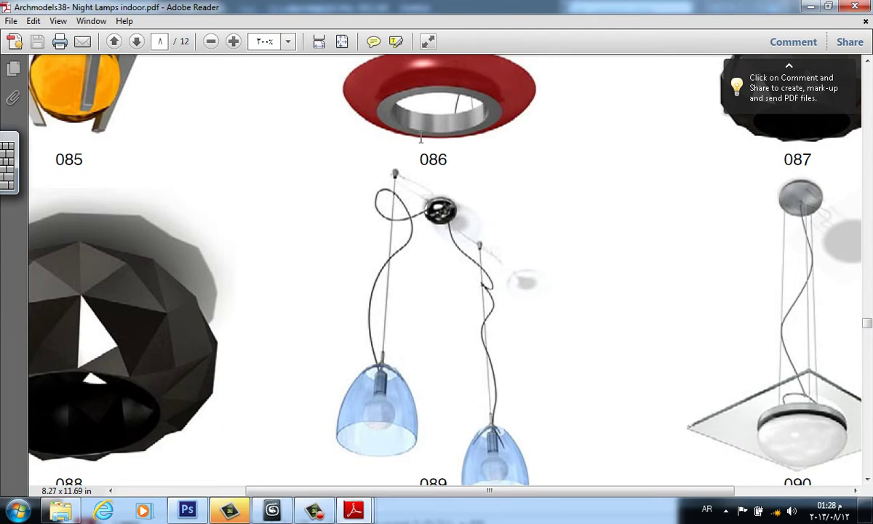
{"action": "scroll", "coordinate": [471, 266], "scroll_direction": "down", "scroll_amount": 3}
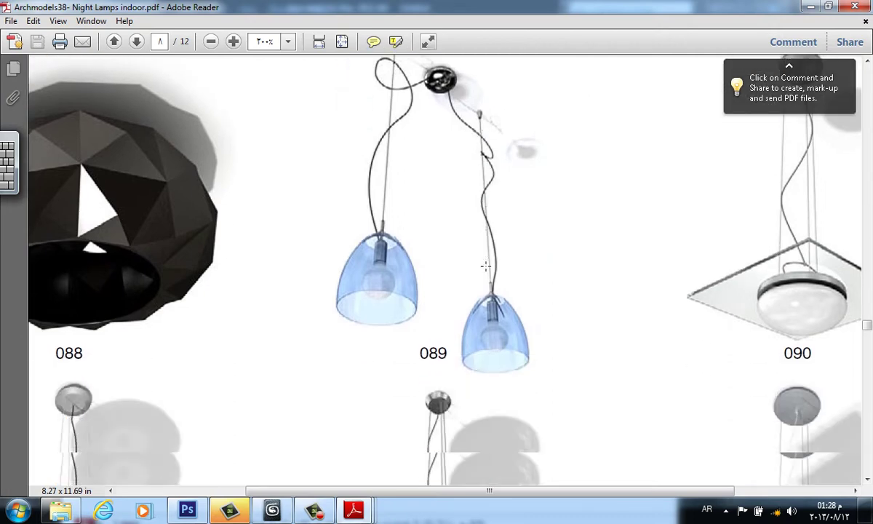
{"action": "scroll", "coordinate": [486, 268], "scroll_direction": "down", "scroll_amount": 5}
{"action": "scroll", "coordinate": [487, 269], "scroll_direction": "up", "scroll_amount": 6}
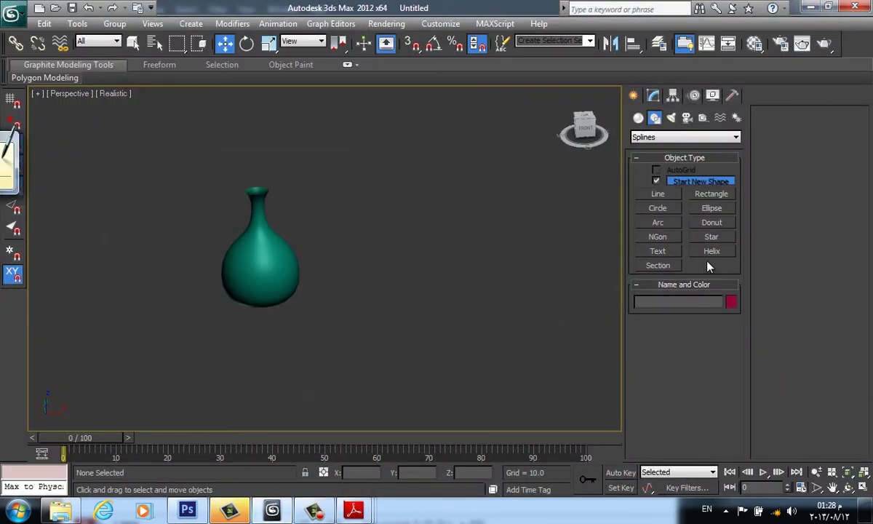
In 3ds Max, create a helix beside the vase with radii of about 47 and 20 and a height of about 177.
{"action": "left_click", "coordinate": [711, 251]}
{"action": "left_click_drag", "start_coordinate": [454, 317], "coordinate": [462, 350]}
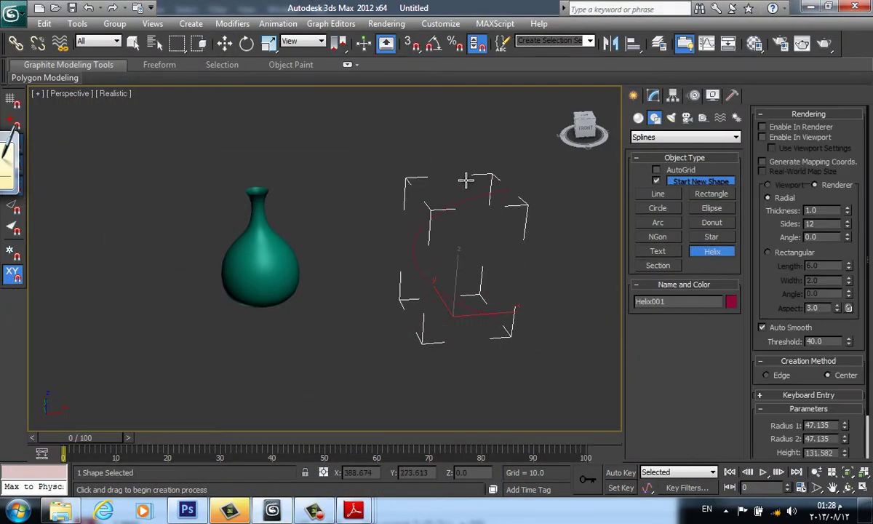
{"action": "left_click", "coordinate": [554, 160]}
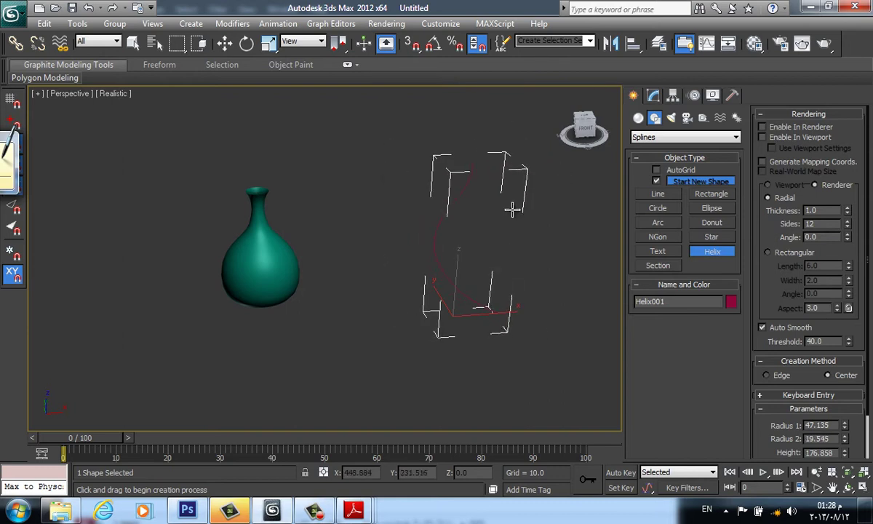
{"action": "left_click", "coordinate": [511, 191]}
{"action": "right_click", "coordinate": [548, 231]}
Set the helix to 2.02 turns with a bias of -0.07 and restore realistic shading in the Perspective view.
{"action": "middle_click_drag", "start_coordinate": [472, 238], "coordinate": [420, 275], "text": "alt"}
{"action": "left_click", "coordinate": [653, 96]}
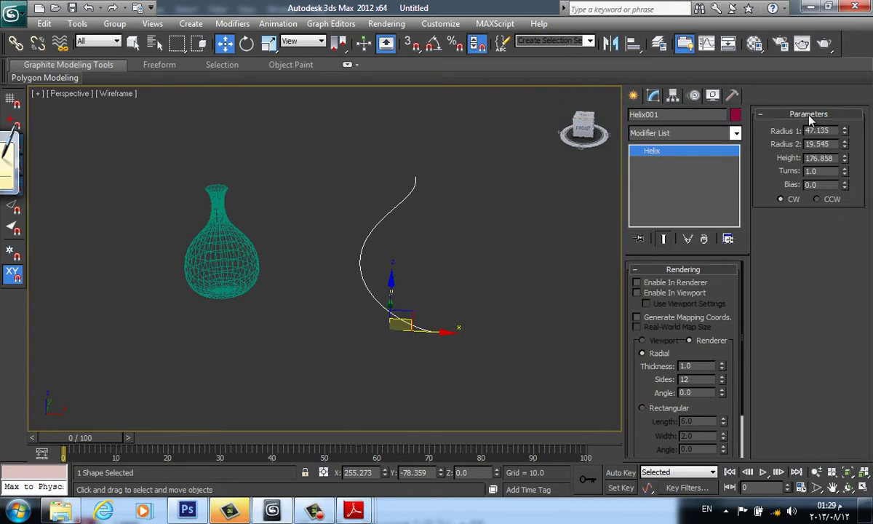
{"action": "mouse_move", "coordinate": [846, 177]}
{"action": "left_mouse_down"}
{"action": "mouse_move", "coordinate": [846, 148]}
{"action": "mouse_move", "coordinate": [844, 194]}
{"action": "left_mouse_up"}
{"action": "left_click", "coordinate": [473, 324]}
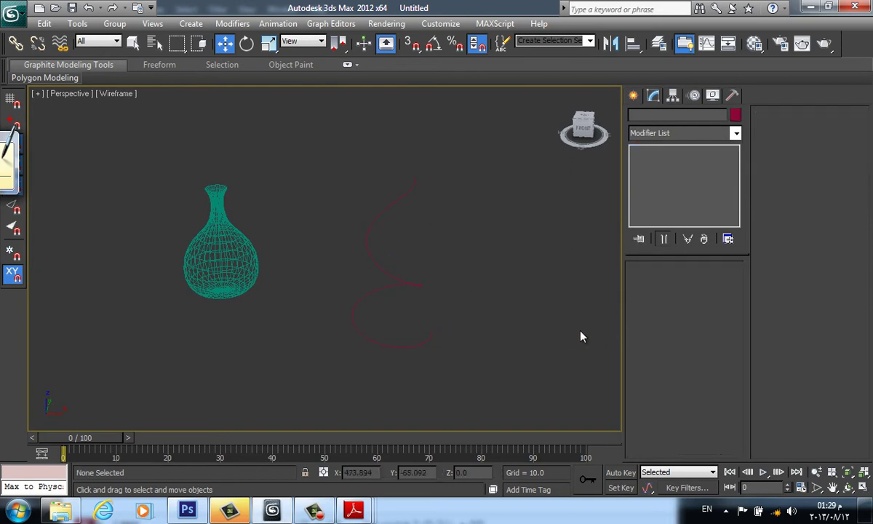
{"action": "key", "text": "F3"}
Delete the helix and the vase, and turn on the home grid in the Perspective view.
{"action": "left_click", "coordinate": [356, 304]}
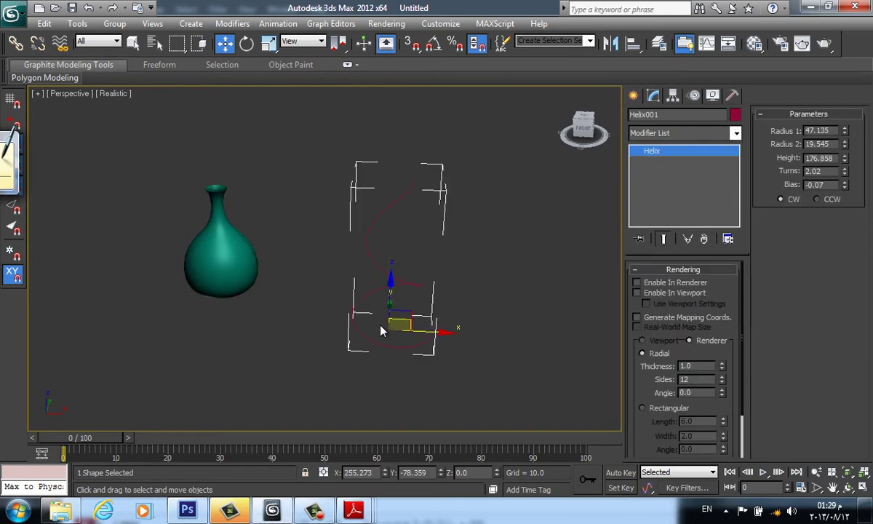
{"action": "key", "text": "Delete"}
{"action": "left_click", "coordinate": [218, 240]}
{"action": "key", "text": "Delete"}
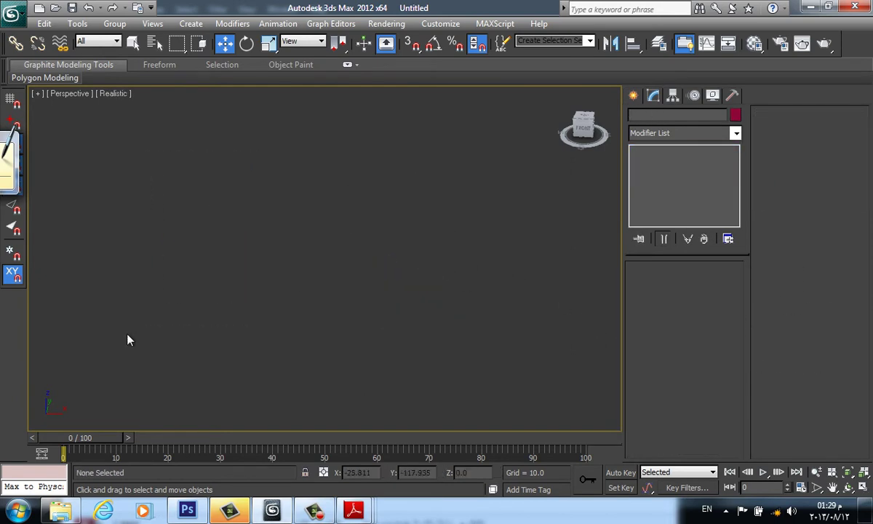
{"action": "key", "text": "g"}
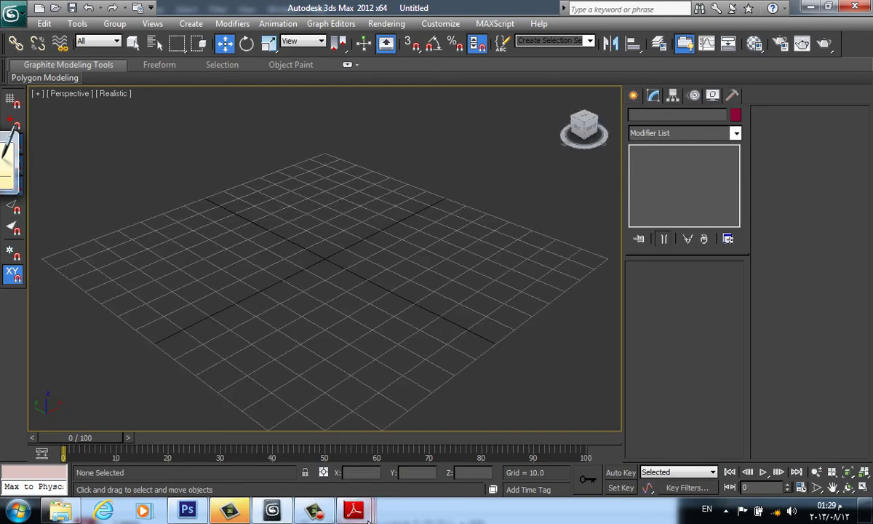
Switch to the Night Lamps catalogue and examine the ring shape and suspension of pendant lamp 086.
{"action": "mouse_move", "coordinate": [354, 509]}
{"action": "left_click", "coordinate": [356, 437]}
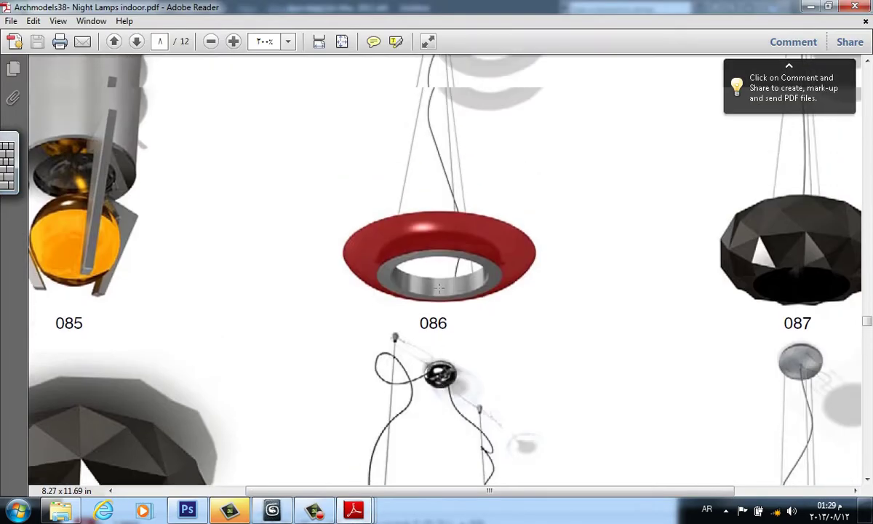
{"action": "scroll", "coordinate": [551, 389], "scroll_direction": "up", "scroll_amount": 3}
{"action": "scroll", "coordinate": [550, 388], "scroll_direction": "up", "scroll_amount": 2}
{"action": "scroll", "coordinate": [411, 361], "scroll_direction": "down", "scroll_amount": 5}
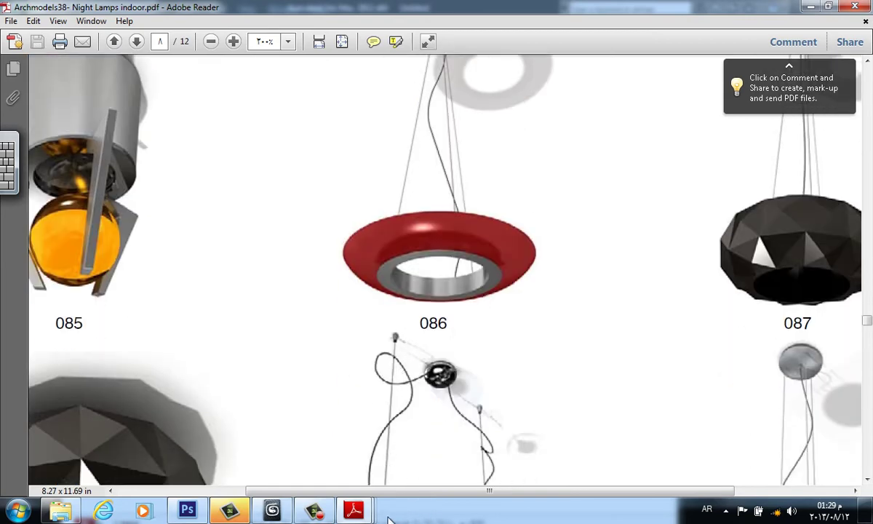
Switch to 3ds Max, change the viewport to the Front view and bring up the spline creation tools.
{"action": "left_click", "coordinate": [272, 510]}
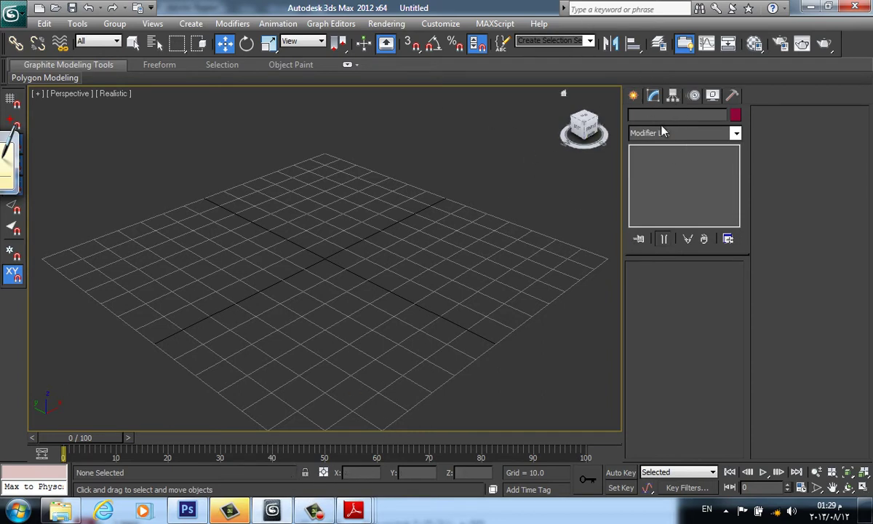
{"action": "key", "text": "f"}
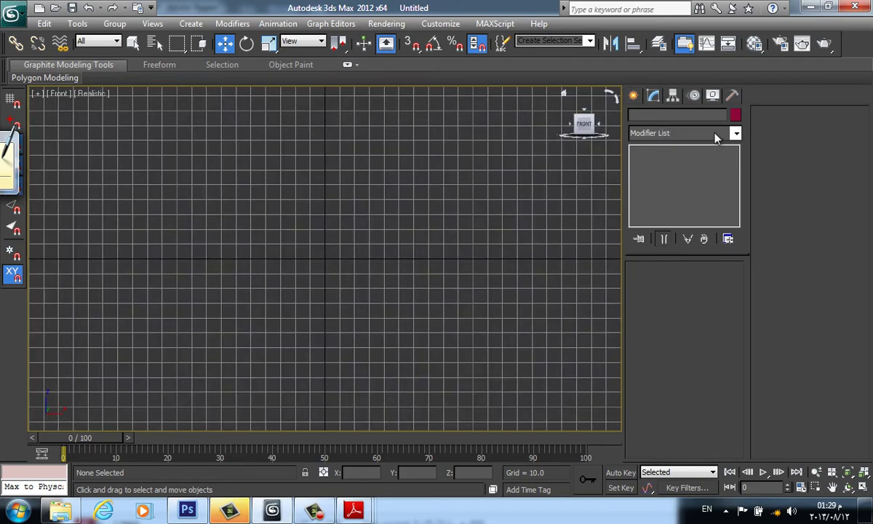
{"action": "left_click", "coordinate": [633, 99]}
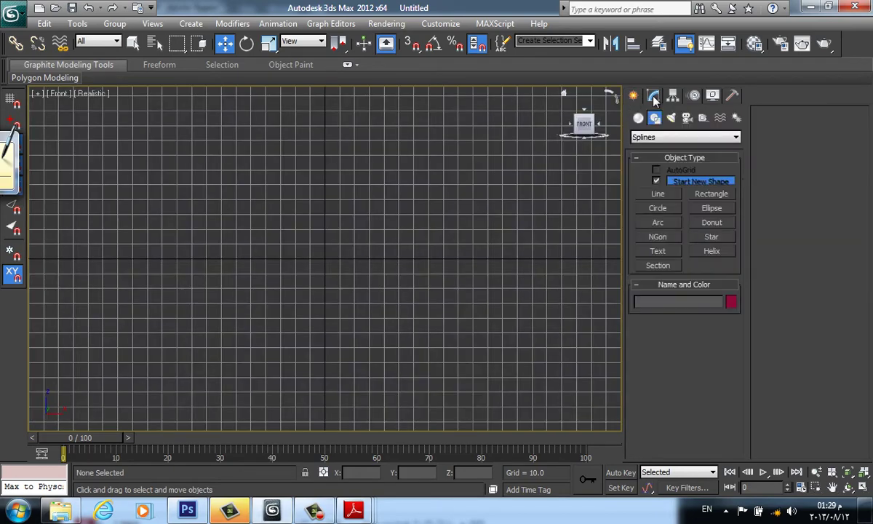
{"action": "left_click", "coordinate": [658, 194]}
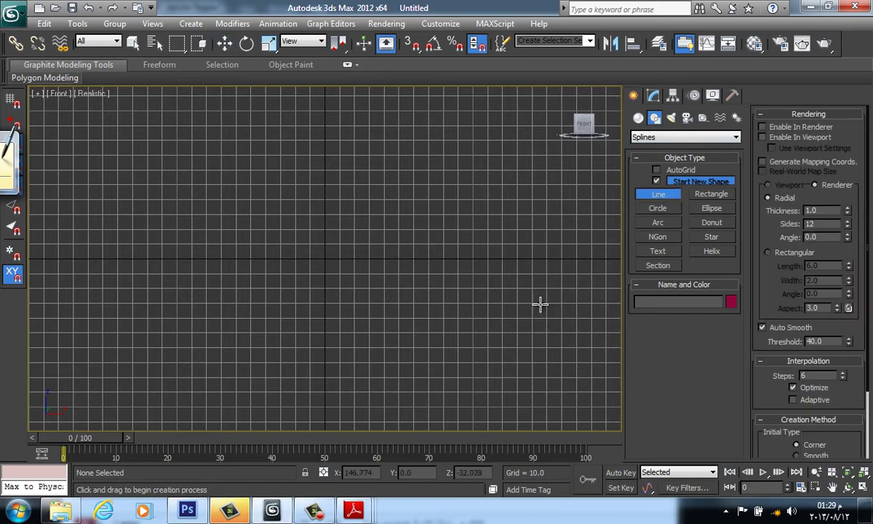
{"action": "left_click", "coordinate": [357, 304]}
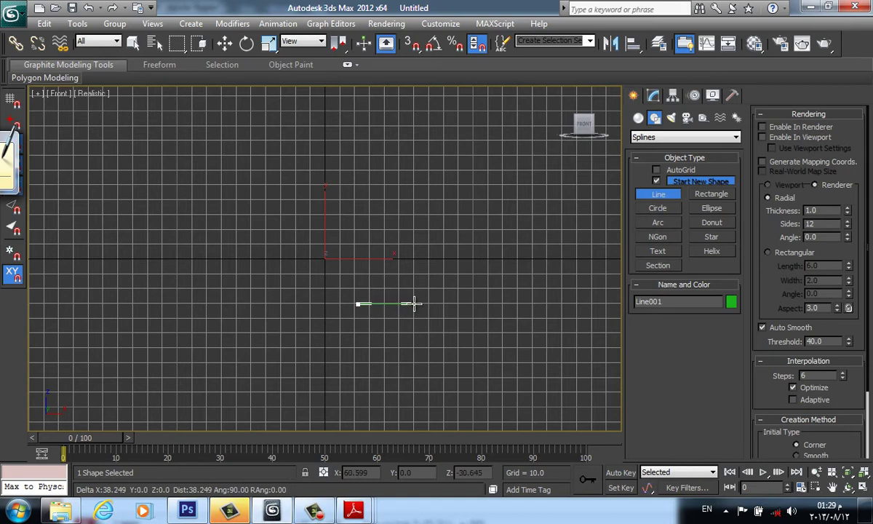
{"action": "scroll", "coordinate": [380, 304], "scroll_direction": "up", "scroll_amount": 3}
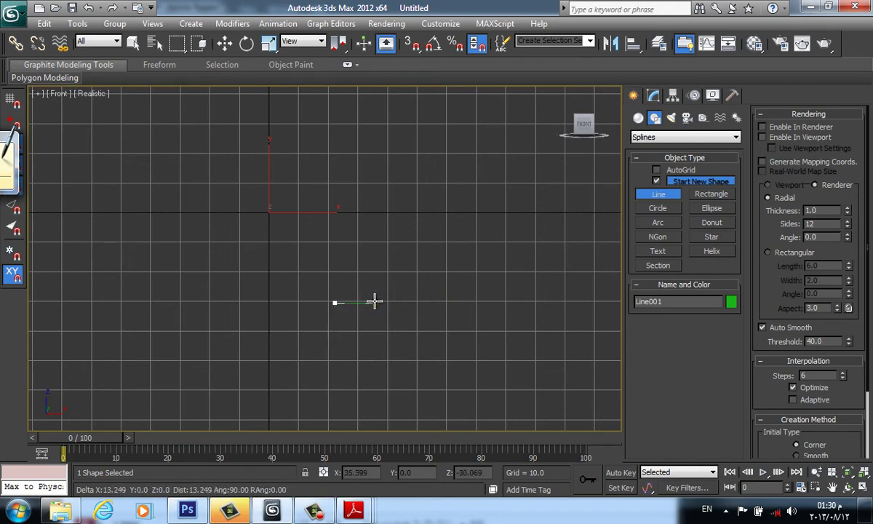
{"action": "left_click", "coordinate": [374, 302]}
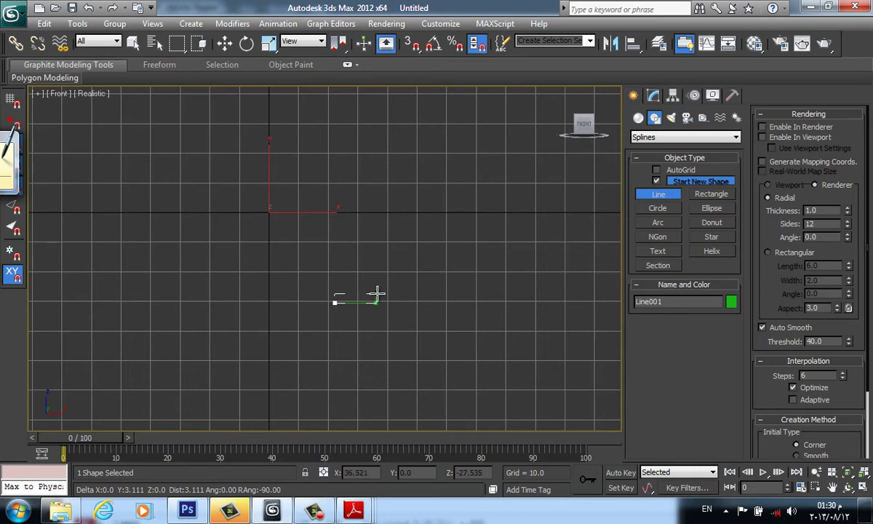
{"action": "left_click", "coordinate": [375, 294]}
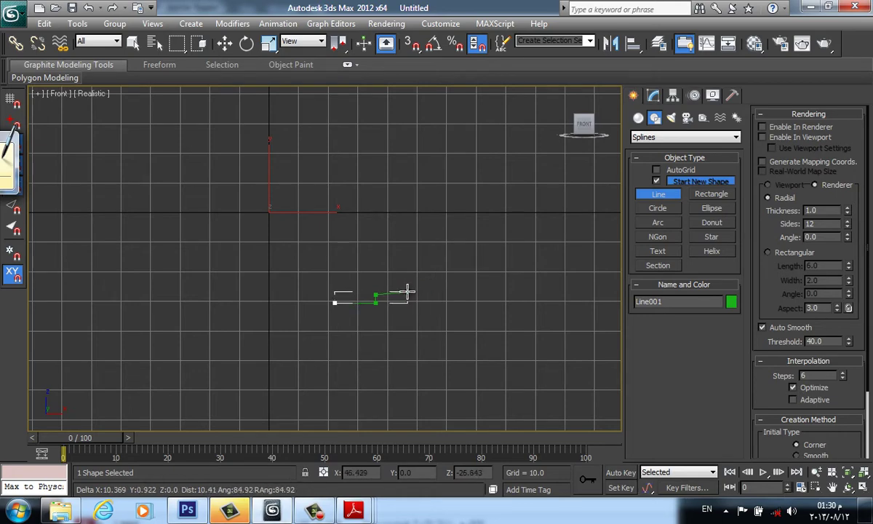
{"action": "left_click_drag", "start_coordinate": [406, 292], "coordinate": [412, 264]}
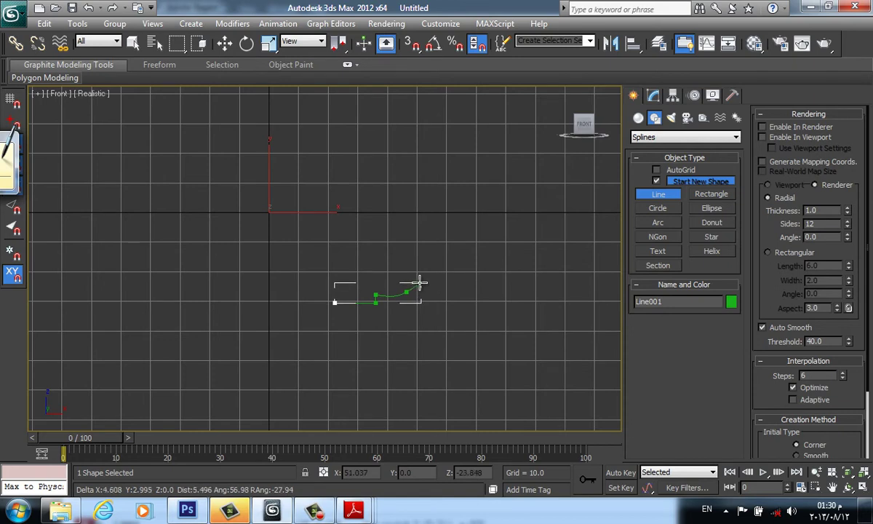
{"action": "key", "text": "BackSpace"}
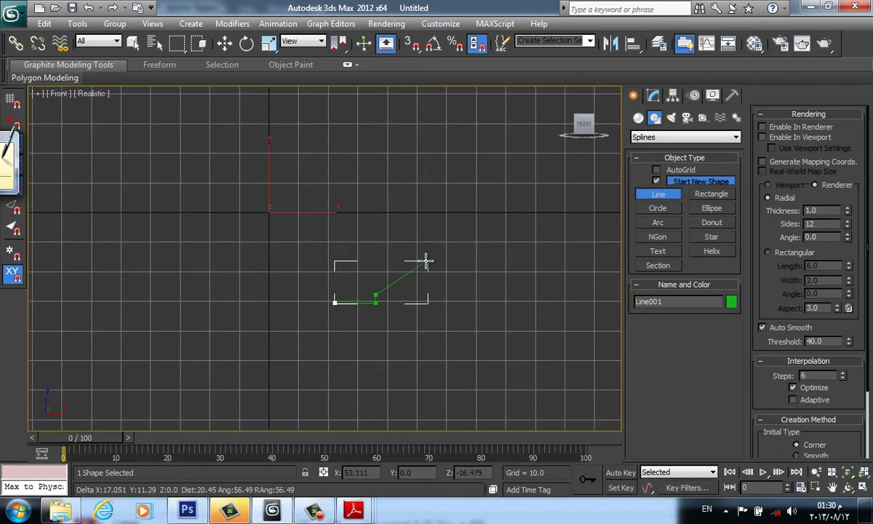
{"action": "right_click", "coordinate": [425, 260]}
{"action": "right_click", "coordinate": [398, 285]}
{"action": "right_click", "coordinate": [399, 286]}
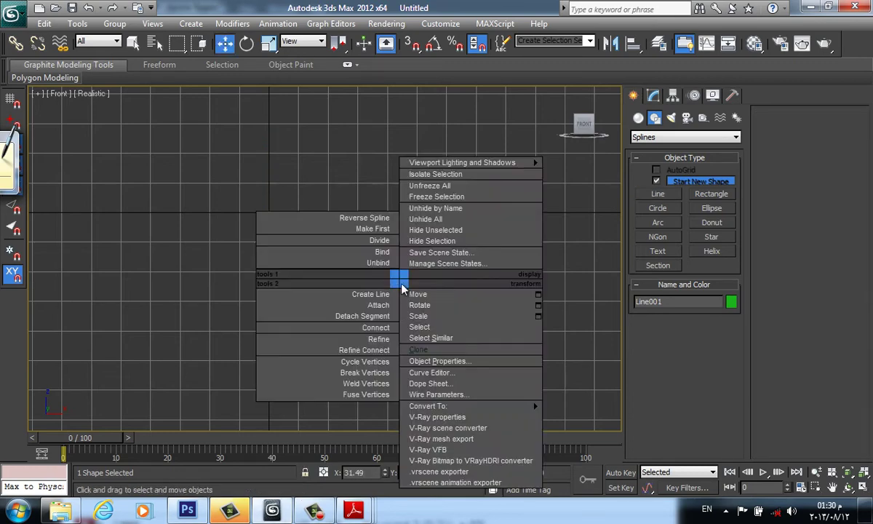
{"action": "left_click", "coordinate": [367, 228]}
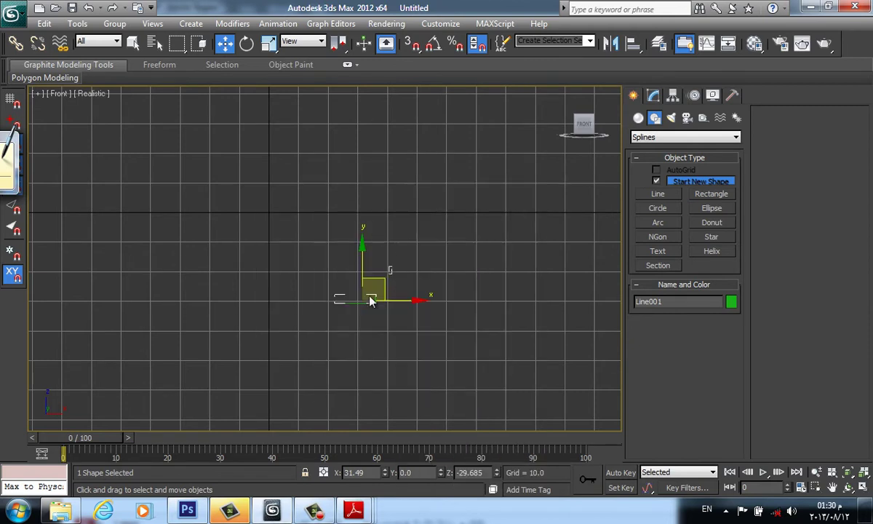
{"action": "key", "text": "Delete"}
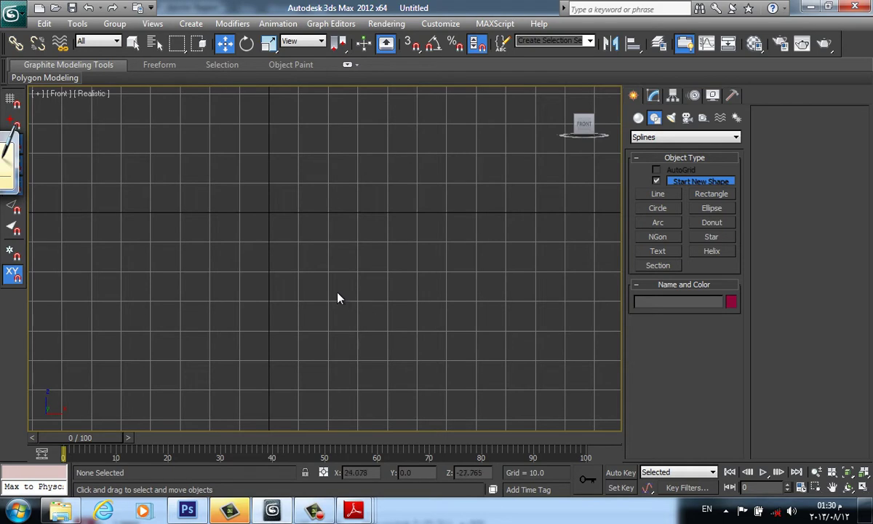
Start a Line profile beside the vertical axis, going down about 27 units, outward about 18 and up about 2.
{"action": "left_click", "coordinate": [657, 195]}
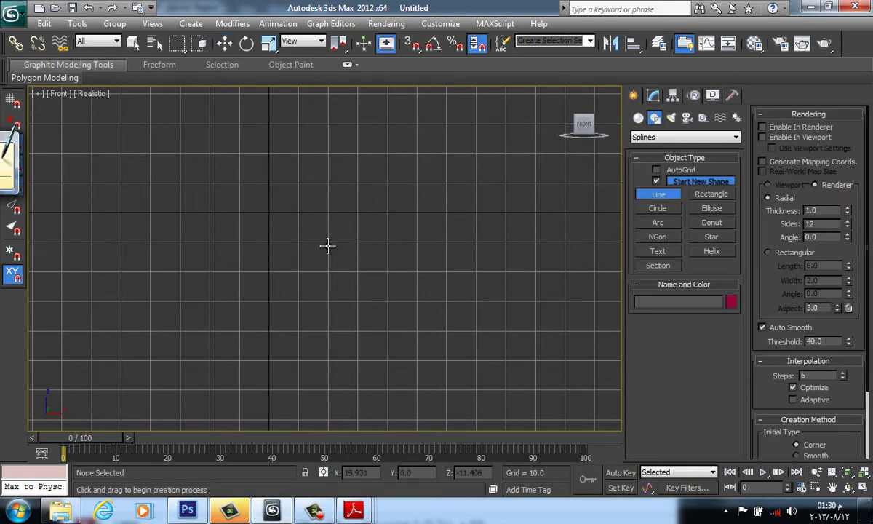
{"action": "left_click_drag", "start_coordinate": [329, 243], "coordinate": [335, 302]}
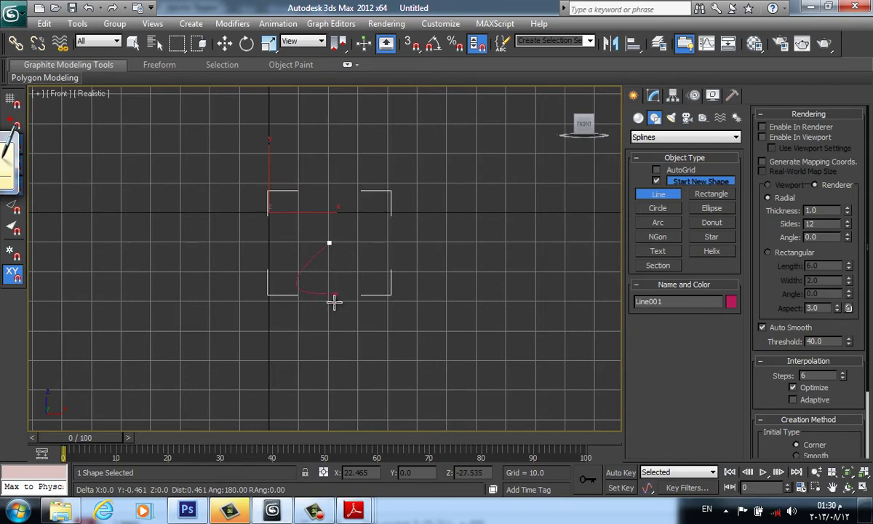
{"action": "right_click", "coordinate": [344, 267]}
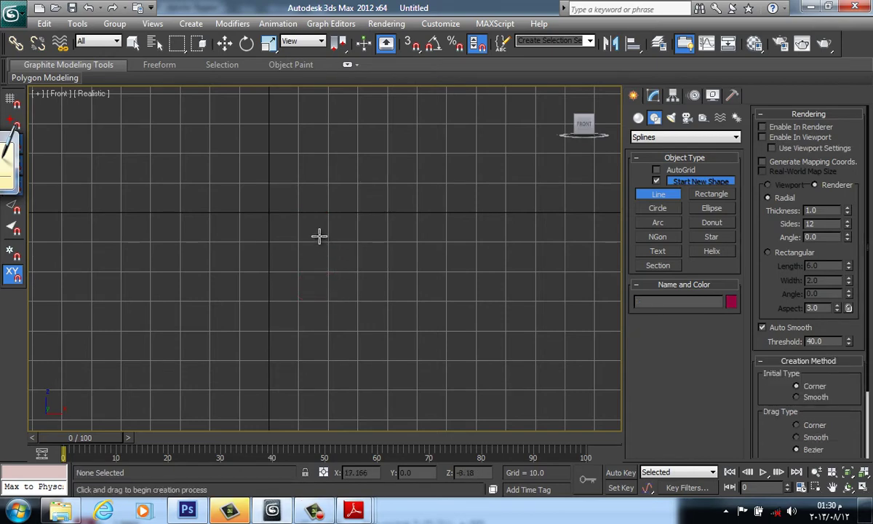
{"action": "left_click", "coordinate": [323, 218]}
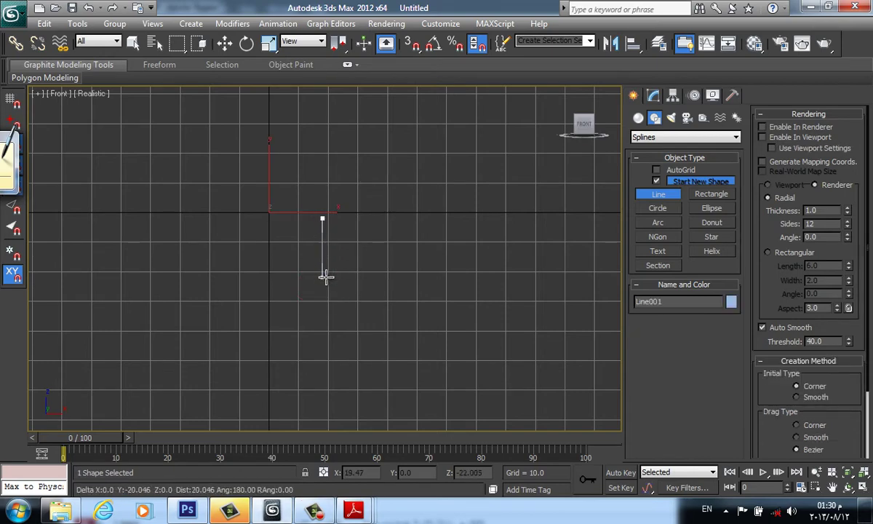
{"action": "left_click", "coordinate": [324, 298]}
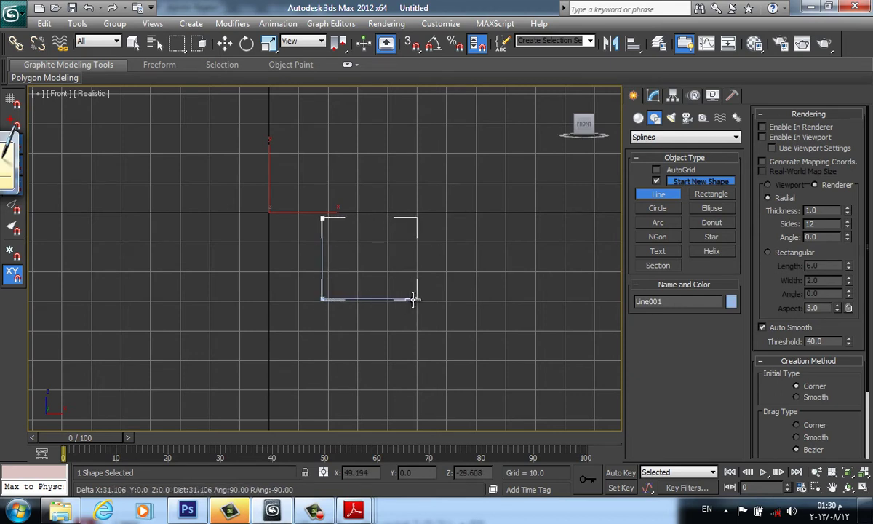
{"action": "left_click", "coordinate": [374, 299]}
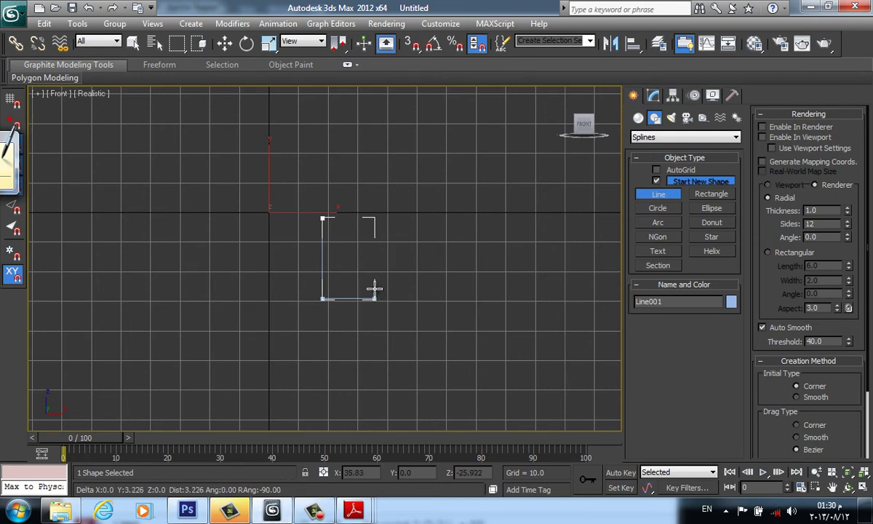
{"action": "left_click", "coordinate": [375, 289]}
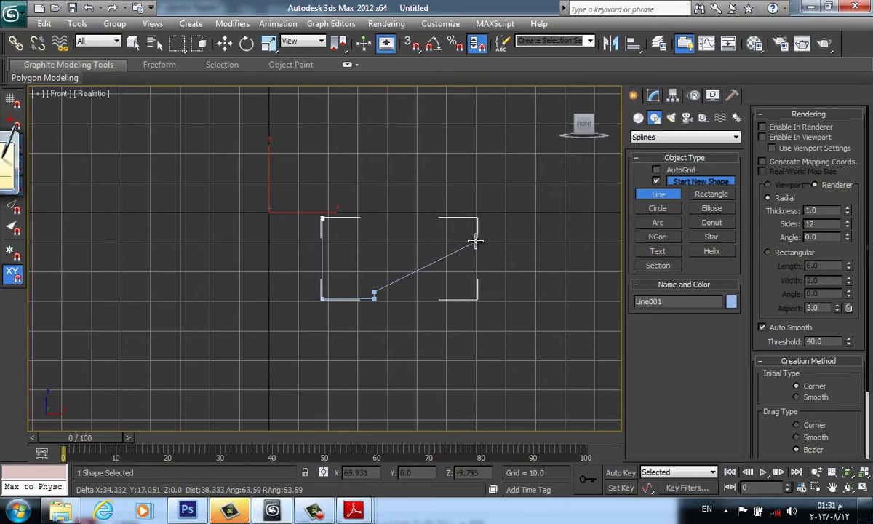
Extend the profile with a curve out to about X 71, Z -10, add a rising segment about 7 units long and end the line.
{"action": "left_click_drag", "start_coordinate": [479, 240], "coordinate": [484, 220]}
{"action": "right_click", "coordinate": [484, 220]}
{"action": "left_click", "coordinate": [483, 228]}
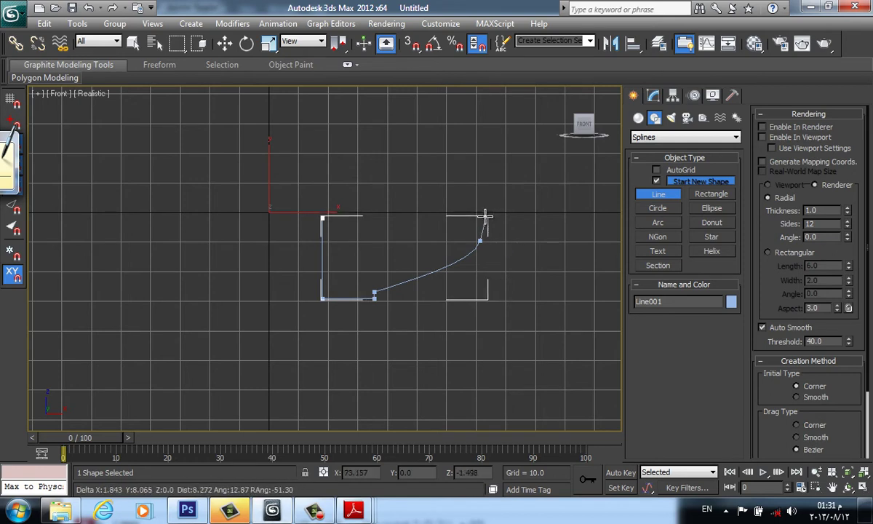
{"action": "left_click", "coordinate": [483, 219]}
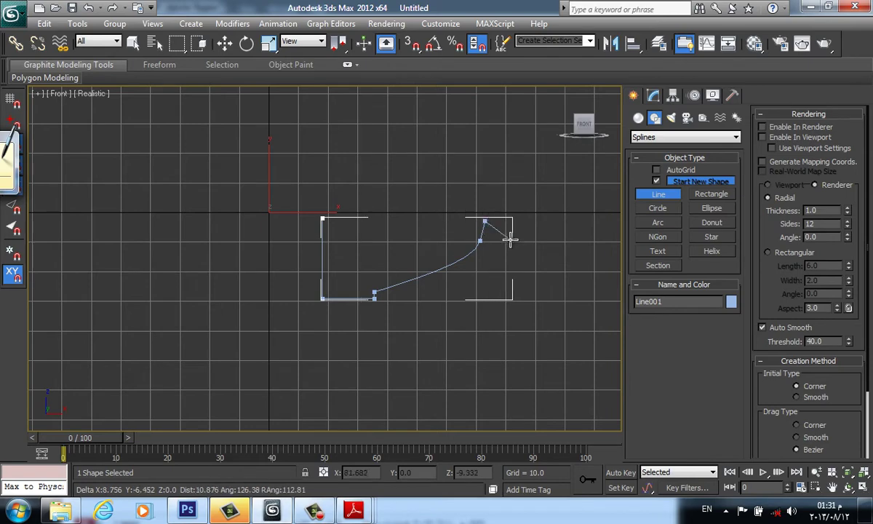
{"action": "right_click", "coordinate": [533, 253]}
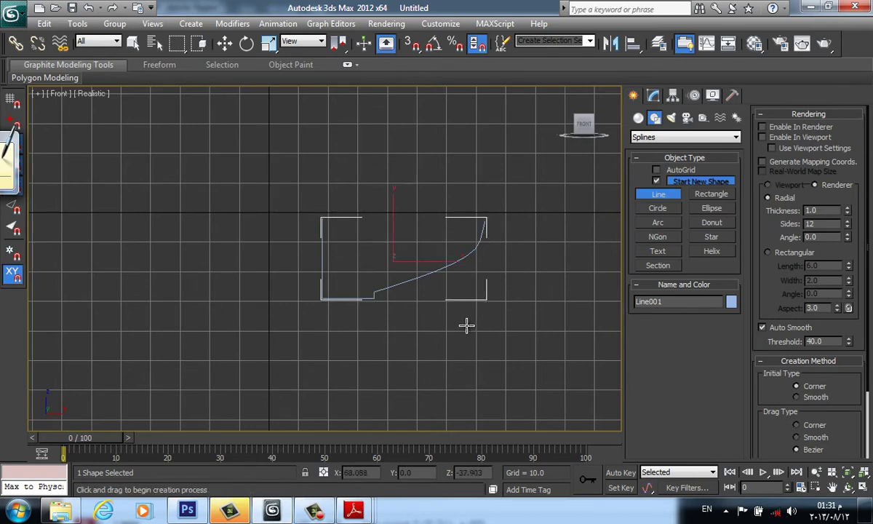
{"action": "scroll", "coordinate": [468, 328], "scroll_direction": "up", "scroll_amount": 3}
{"action": "middle_click_drag", "start_coordinate": [449, 343], "coordinate": [446, 303]}
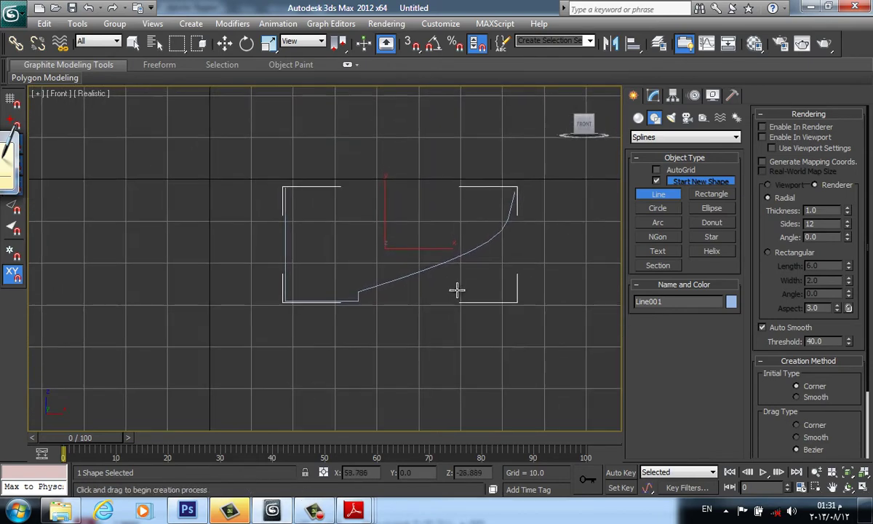
{"action": "left_click", "coordinate": [453, 244]}
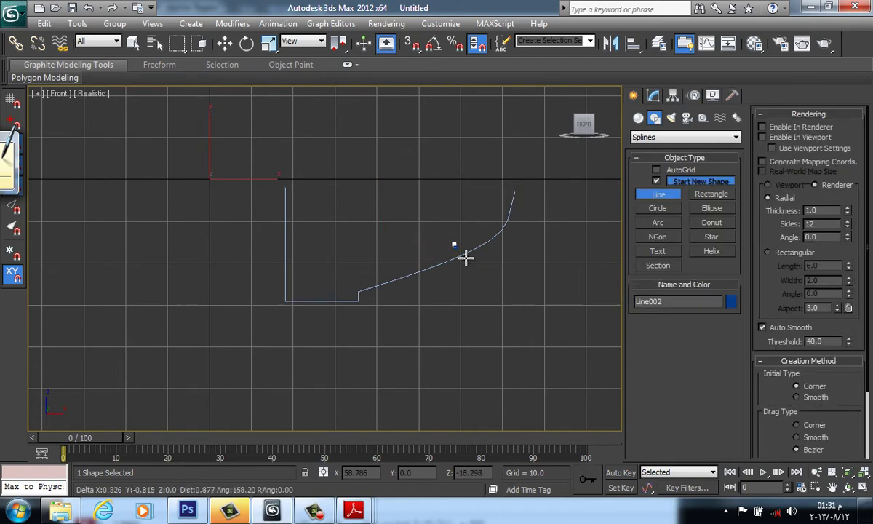
{"action": "right_click", "coordinate": [467, 256]}
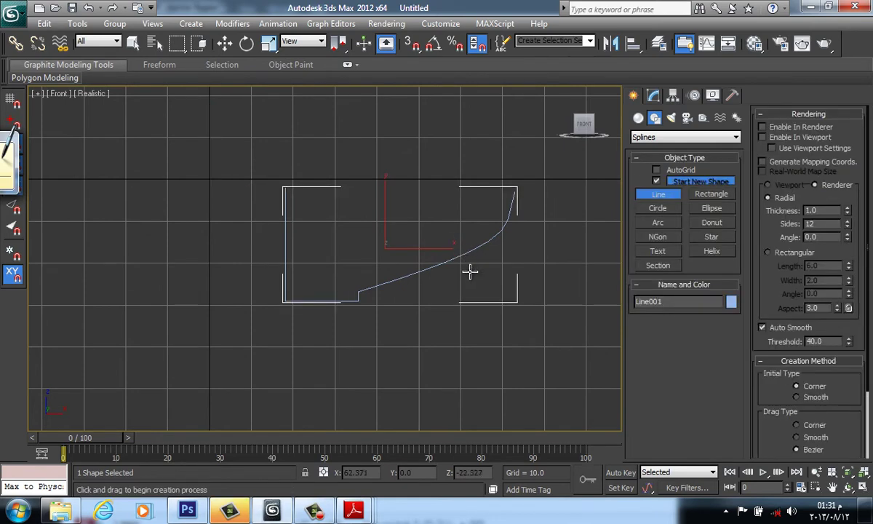
Edit the line's vertices and lower the outer vertex of the curved side by about 3.4 units.
{"action": "left_click", "coordinate": [653, 97]}
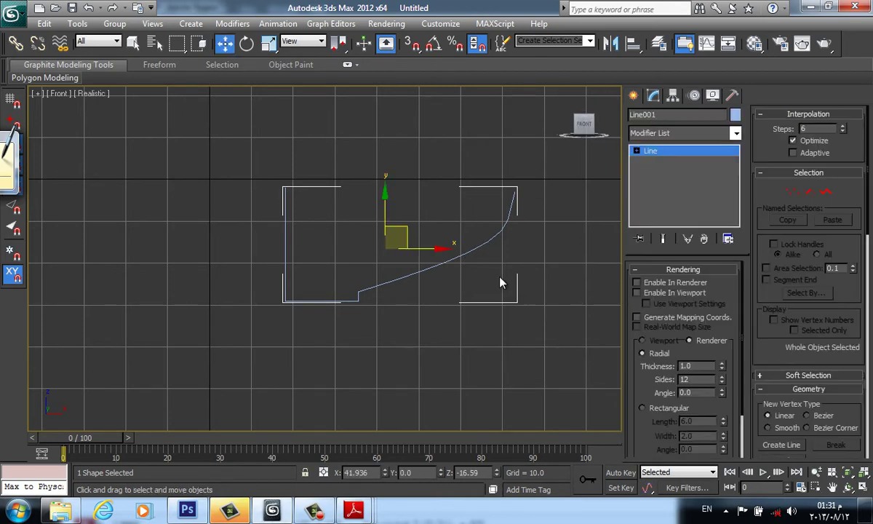
{"action": "left_click", "coordinate": [792, 191]}
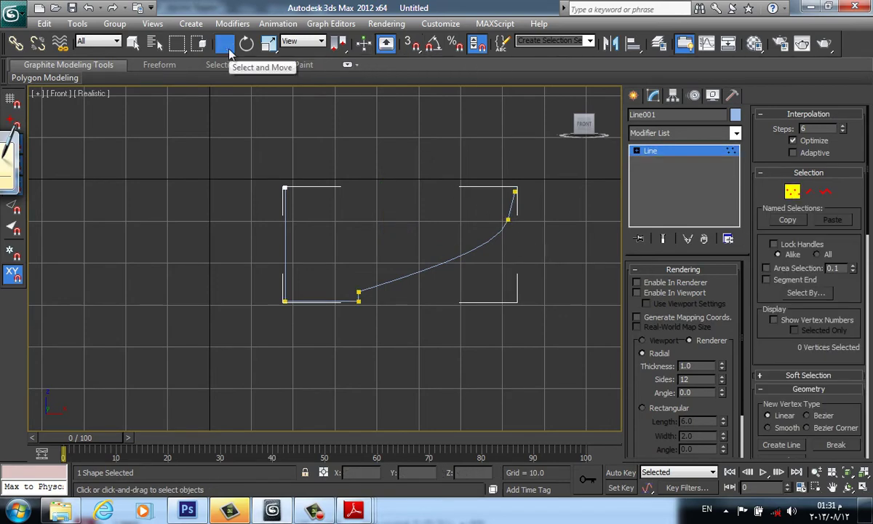
{"action": "left_click_drag", "start_coordinate": [515, 208], "coordinate": [497, 229]}
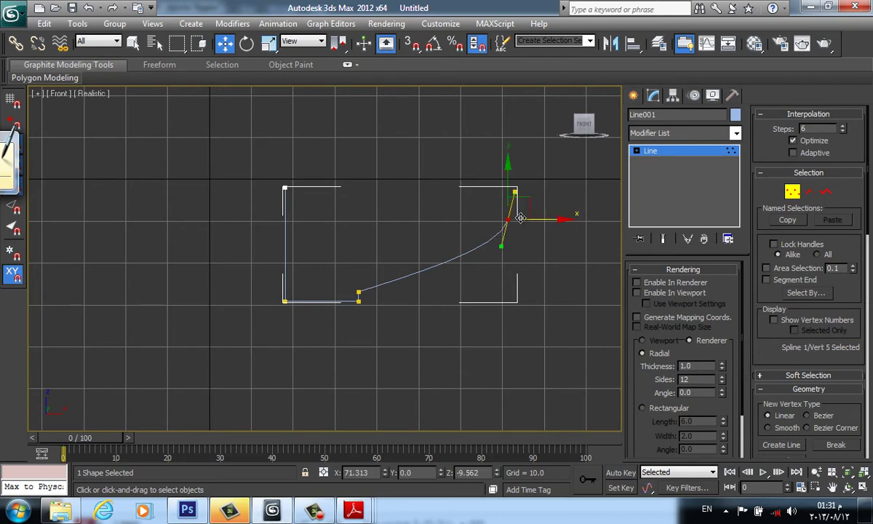
{"action": "left_click_drag", "start_coordinate": [508, 162], "coordinate": [509, 193]}
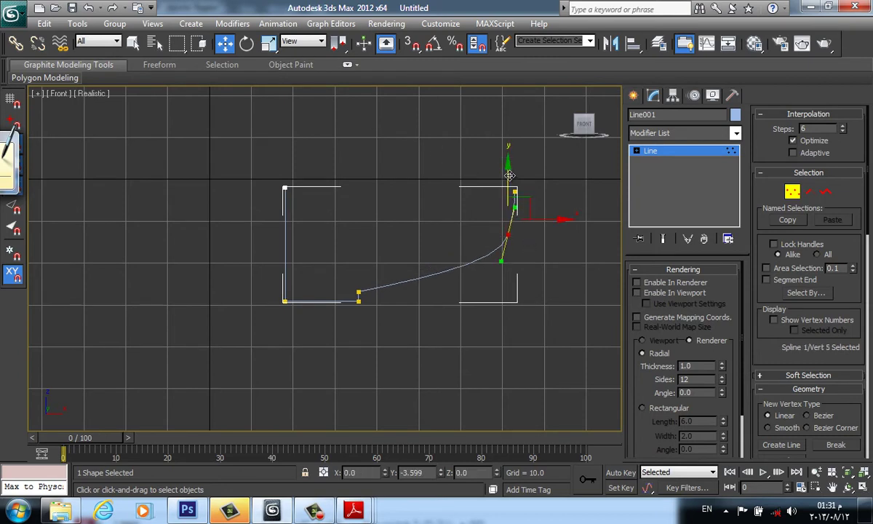
{"action": "mouse_move", "coordinate": [556, 232]}
{"action": "left_mouse_down"}
{"action": "mouse_move", "coordinate": [542, 231]}
{"action": "mouse_move", "coordinate": [563, 232]}
{"action": "left_mouse_up"}
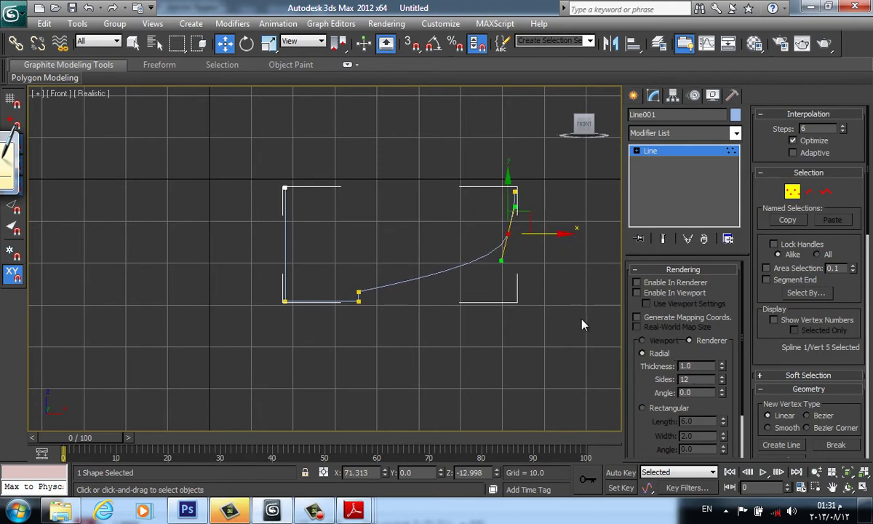
Convert the curved side's outer vertex to Smooth and move it down and inward to about X 60.4, Z -19.
{"action": "right_click", "coordinate": [510, 242]}
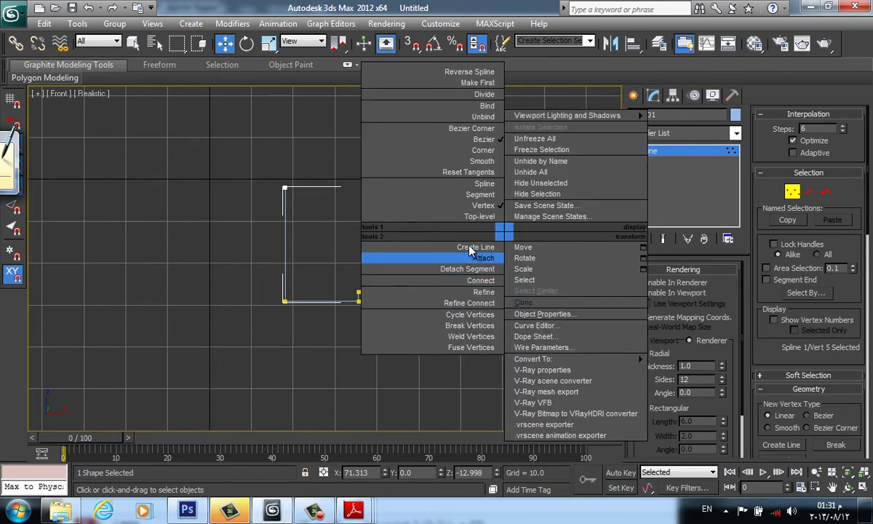
{"action": "left_click", "coordinate": [446, 163]}
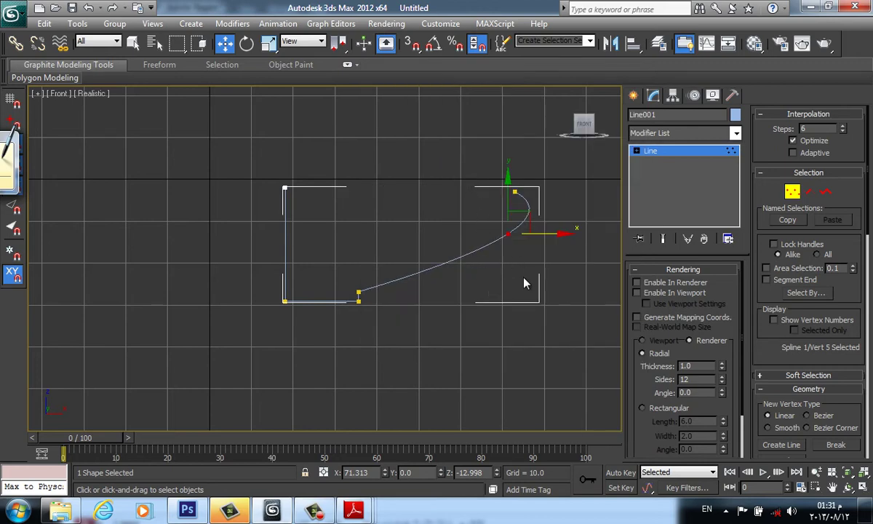
{"action": "left_click_drag", "start_coordinate": [507, 182], "coordinate": [507, 204]}
{"action": "left_click_drag", "start_coordinate": [561, 258], "coordinate": [515, 256]}
{"action": "middle_click_drag", "start_coordinate": [455, 330], "coordinate": [431, 332]}
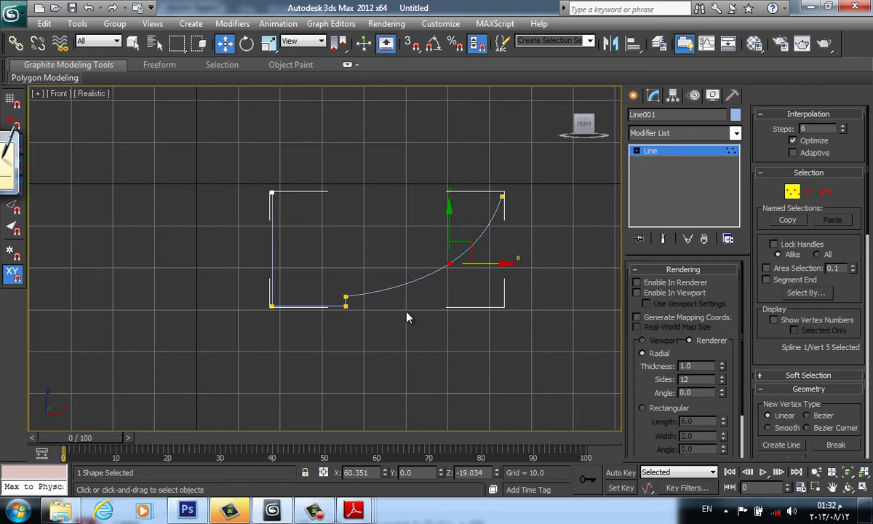
{"action": "middle_click_drag", "start_coordinate": [385, 302], "coordinate": [370, 296]}
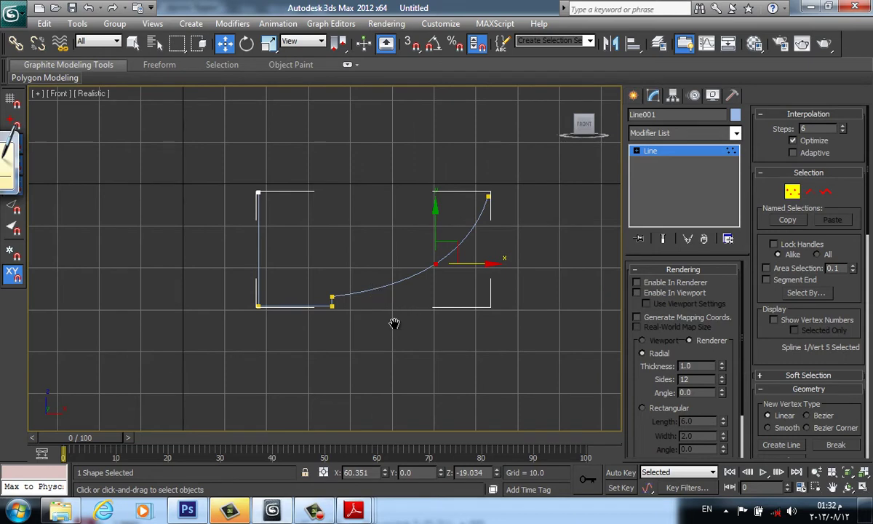
Apply a Lathe modifier to the line profile.
{"action": "middle_click_drag", "start_coordinate": [390, 329], "coordinate": [410, 339]}
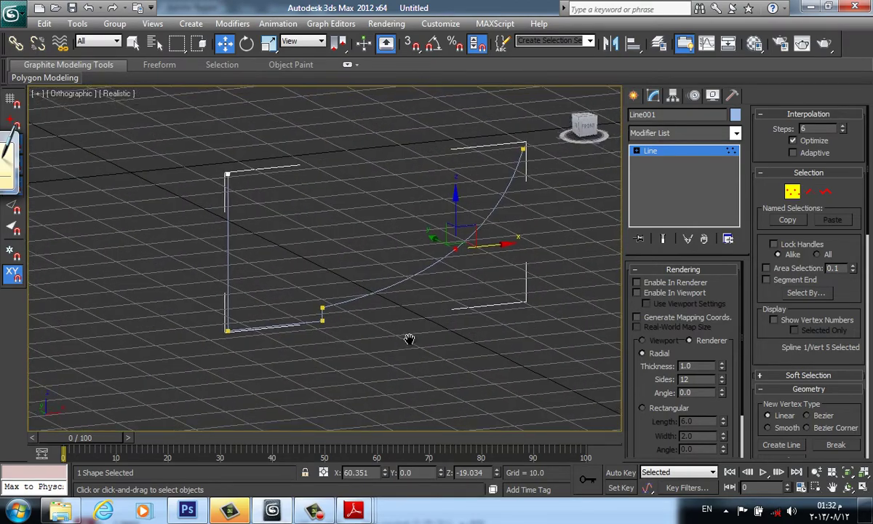
{"action": "left_click", "coordinate": [736, 133]}
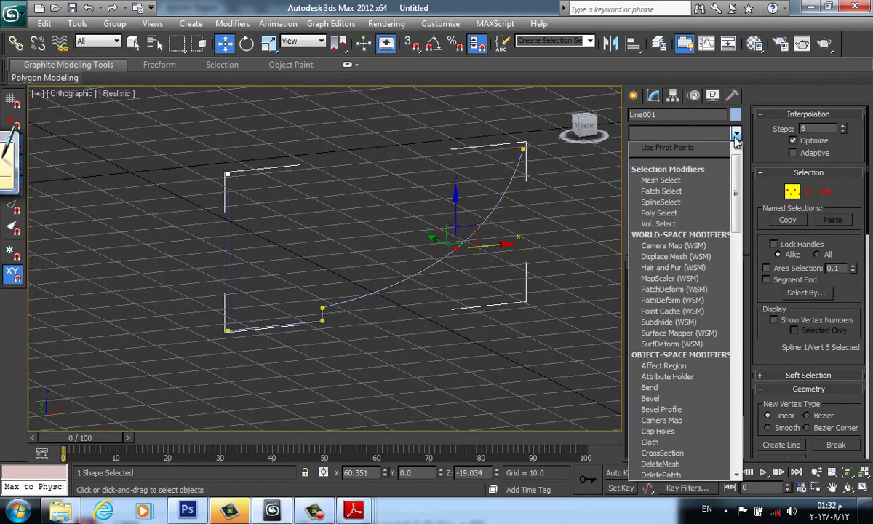
{"action": "key", "text": "l"}
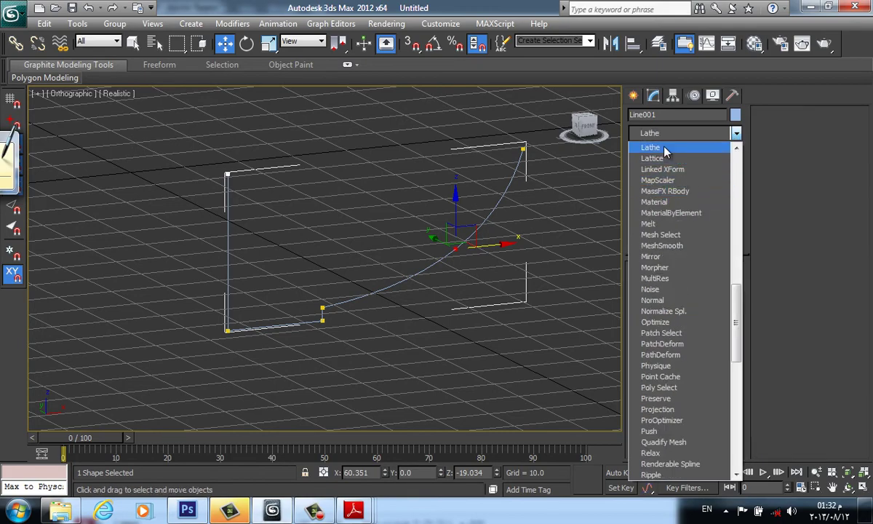
{"action": "left_click", "coordinate": [664, 147]}
{"action": "middle_click_drag", "start_coordinate": [526, 233], "coordinate": [412, 294]}
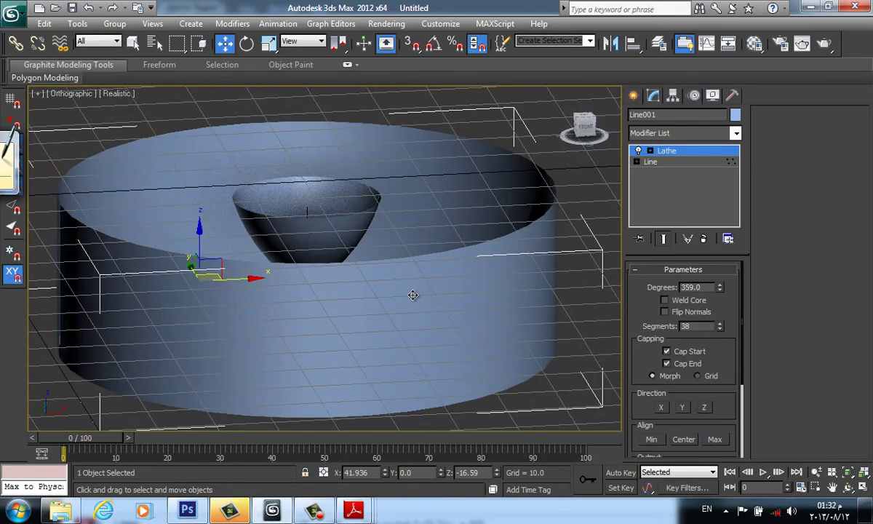
Show the lathed object as wireframe in the Front view and align its revolve axis to Min.
{"action": "key", "text": "f"}
{"action": "scroll", "coordinate": [415, 281], "scroll_direction": "up", "scroll_amount": 3}
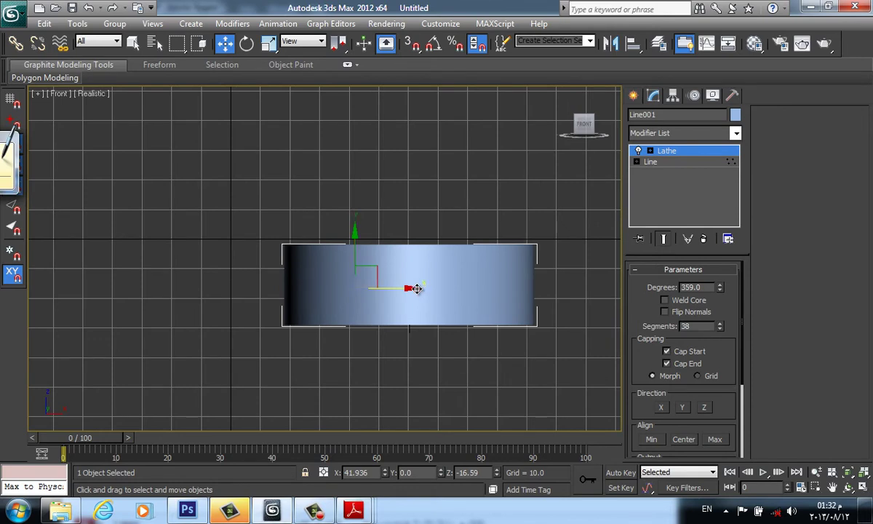
{"action": "key", "text": "F3"}
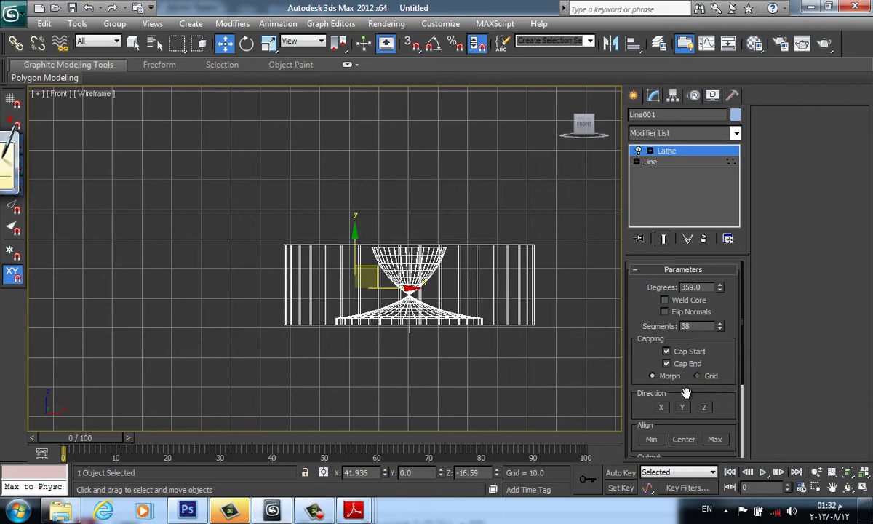
{"action": "left_click", "coordinate": [652, 439]}
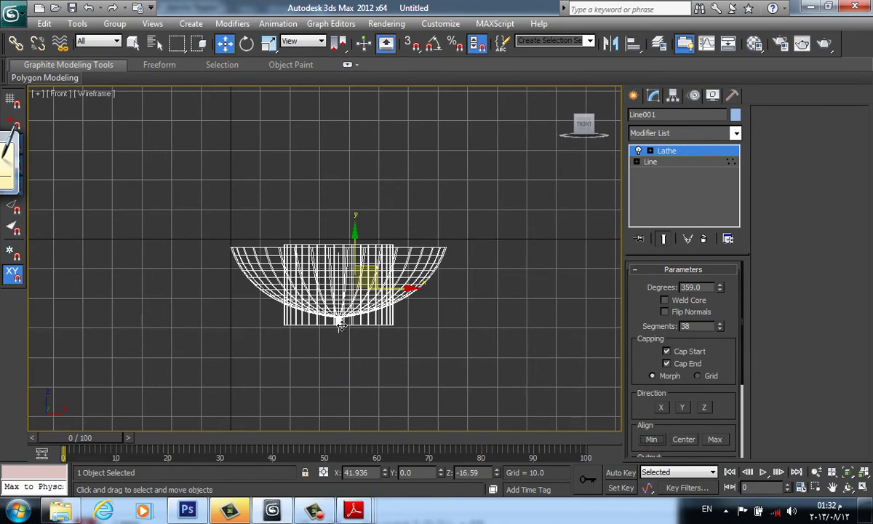
{"action": "scroll", "coordinate": [340, 326], "scroll_direction": "up", "scroll_amount": 5}
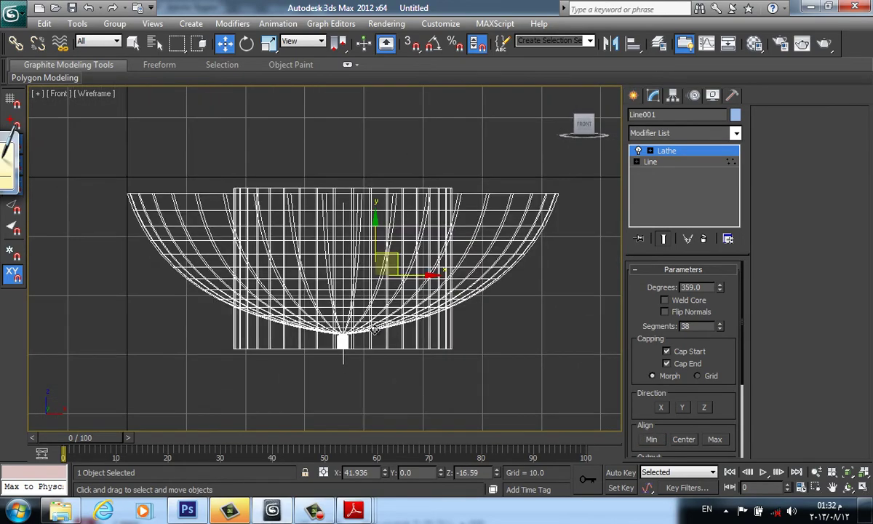
{"action": "middle_click_drag", "start_coordinate": [374, 330], "coordinate": [384, 344]}
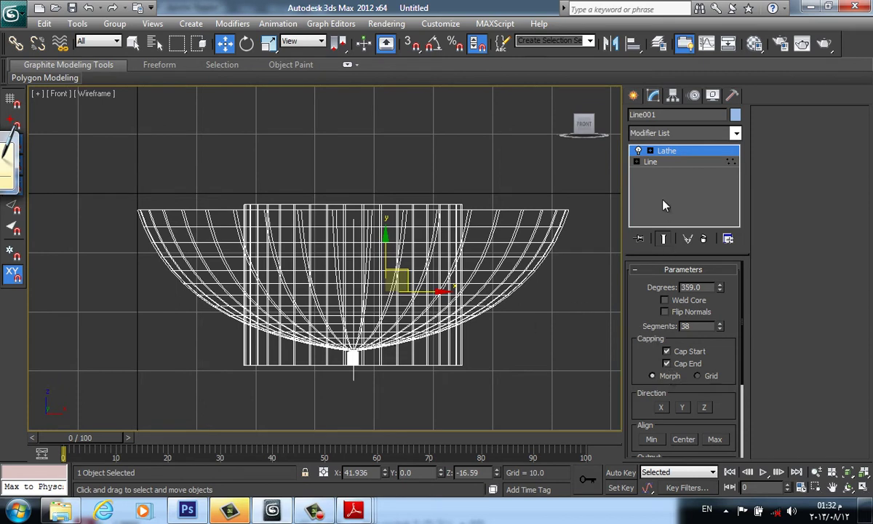
Edit the Lathe's Axis sub-object and move it along X to about 7.9, away from the profile.
{"action": "left_click", "coordinate": [651, 151]}
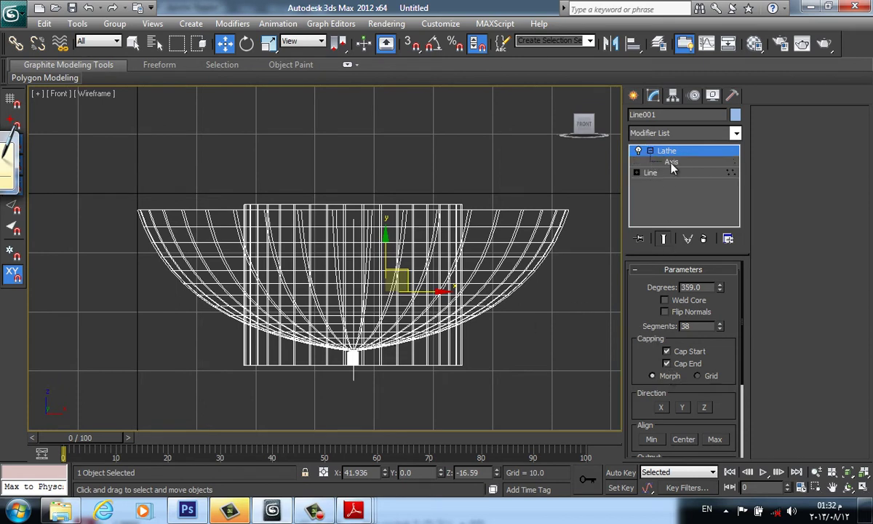
{"action": "left_click", "coordinate": [671, 162]}
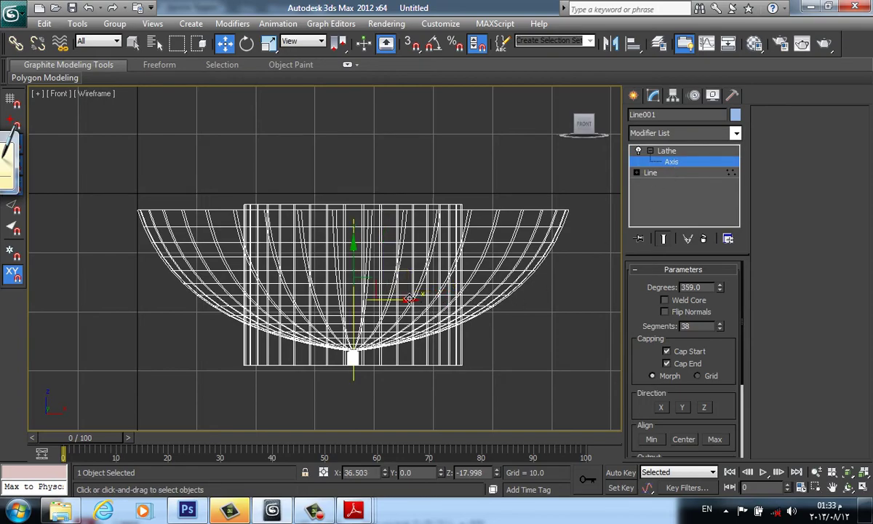
{"action": "left_click_drag", "start_coordinate": [410, 298], "coordinate": [240, 304]}
{"action": "scroll", "coordinate": [305, 339], "scroll_direction": "up", "scroll_amount": 3}
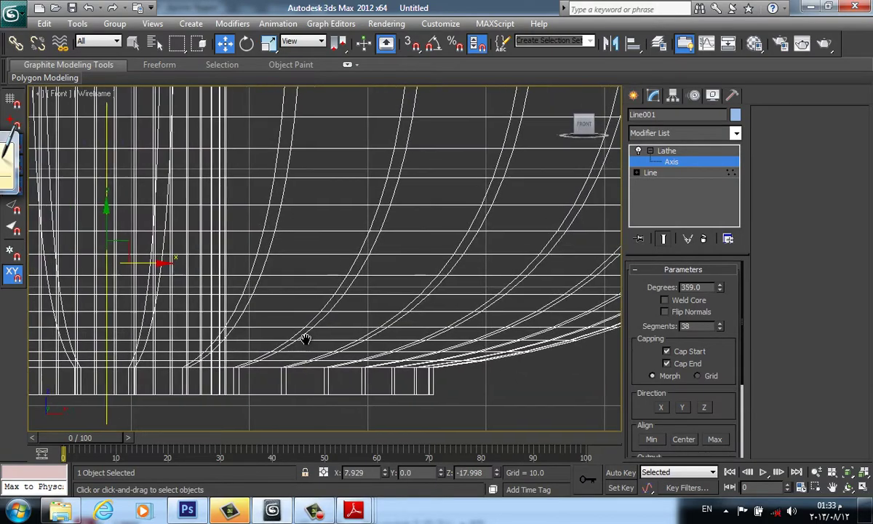
{"action": "scroll", "coordinate": [384, 318], "scroll_direction": "down", "scroll_amount": 5}
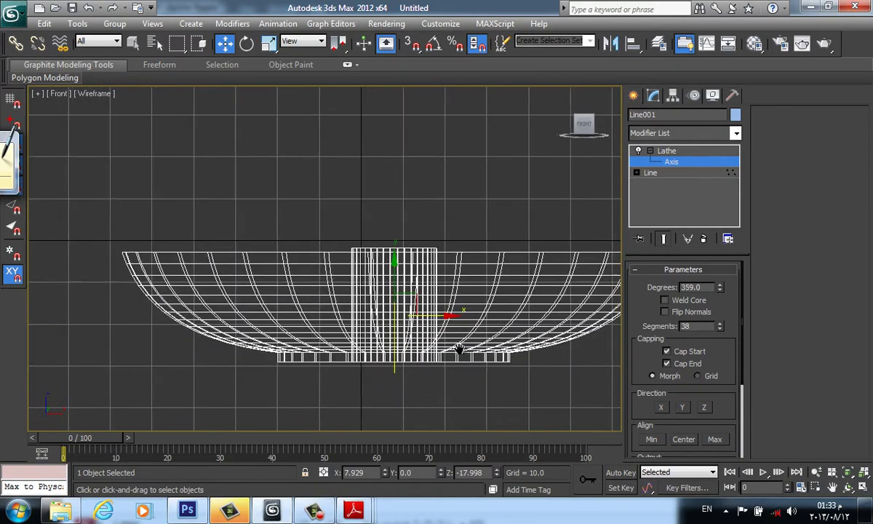
{"action": "mouse_move", "coordinate": [459, 349]}
{"action": "middle_mouse_down"}
{"action": "mouse_move", "coordinate": [445, 346]}
{"action": "mouse_move", "coordinate": [438, 371]}
{"action": "mouse_move", "coordinate": [452, 379]}
{"action": "mouse_move", "coordinate": [374, 363]}
{"action": "mouse_move", "coordinate": [413, 349]}
{"action": "mouse_move", "coordinate": [419, 315]}
{"action": "middle_mouse_up"}
Return to shaded display in an orbited view and move the Lathe axis further along X to about -13.2.
{"action": "key", "text": "F3"}
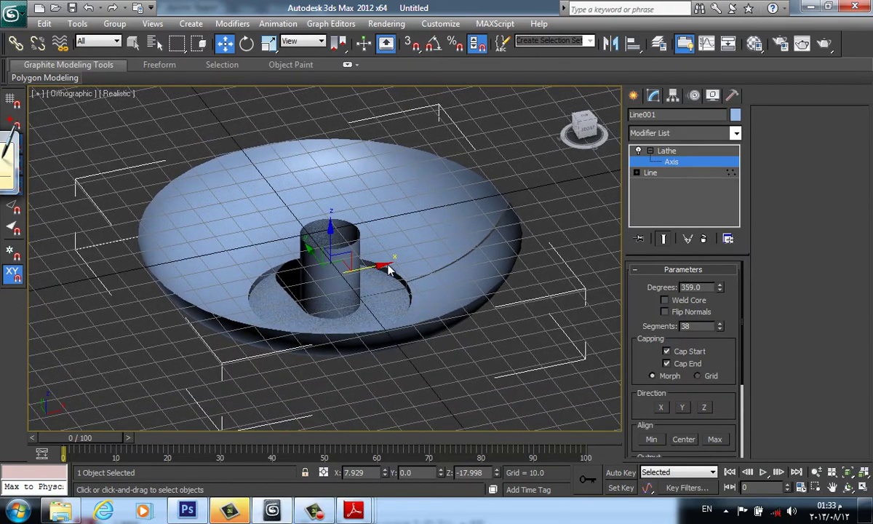
{"action": "scroll", "coordinate": [381, 264], "scroll_direction": "up", "scroll_amount": 5}
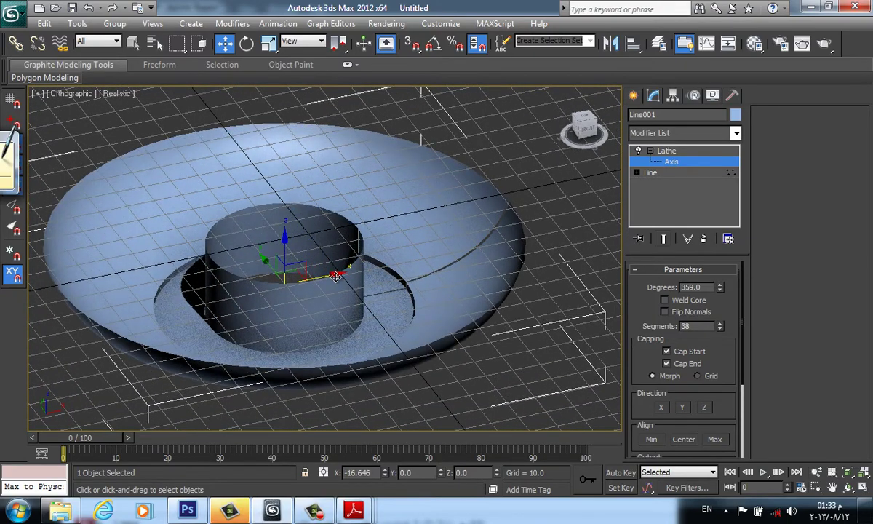
{"action": "left_click_drag", "start_coordinate": [314, 280], "coordinate": [325, 277]}
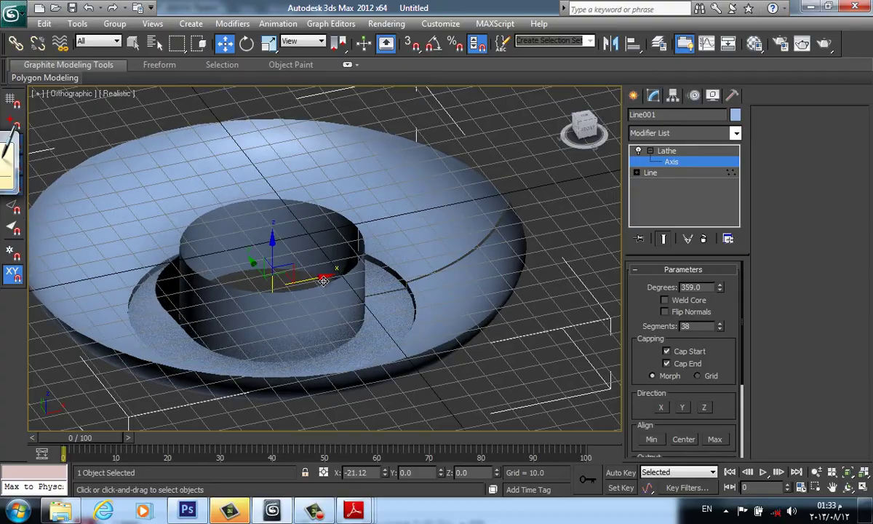
{"action": "middle_click_drag", "start_coordinate": [398, 307], "coordinate": [405, 266]}
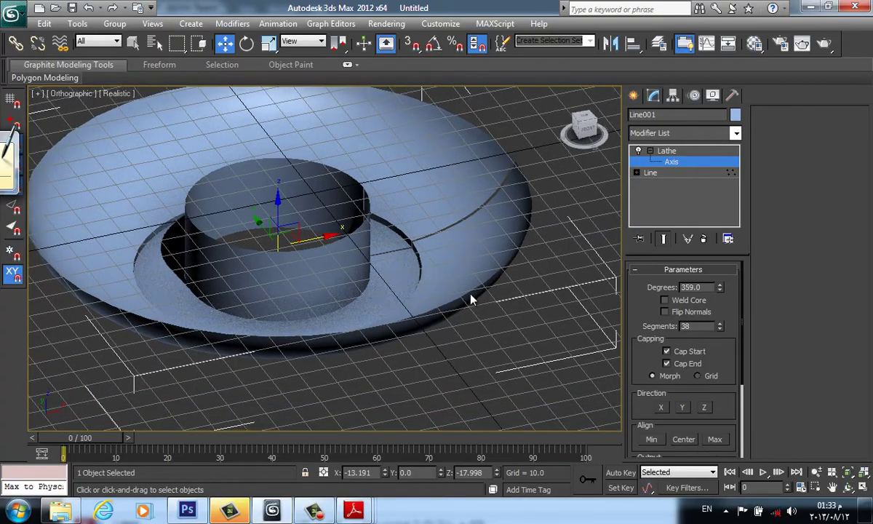
Inspect the open seam on the lathed dish and set the Lathe's Degrees to 360.
{"action": "middle_click_drag", "start_coordinate": [511, 330], "coordinate": [392, 298], "text": "alt"}
{"action": "scroll", "coordinate": [393, 298], "scroll_direction": "up", "scroll_amount": 6}
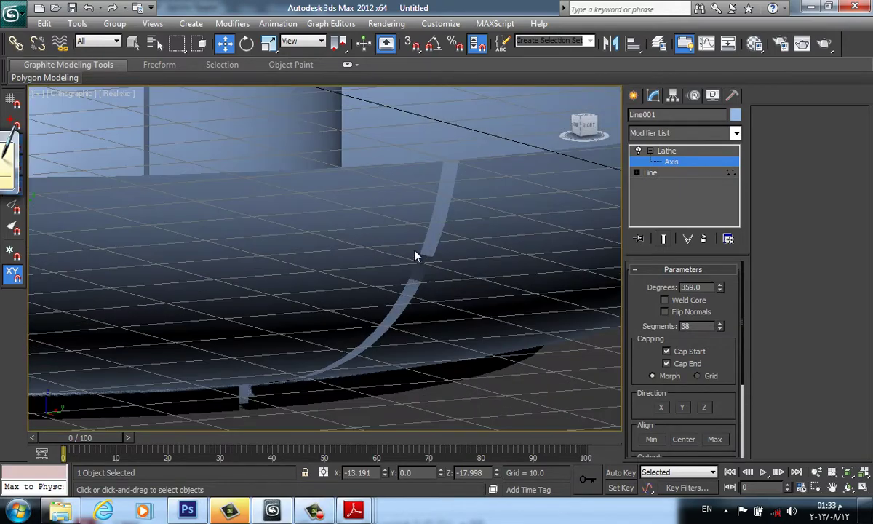
{"action": "scroll", "coordinate": [439, 248], "scroll_direction": "down", "scroll_amount": 8}
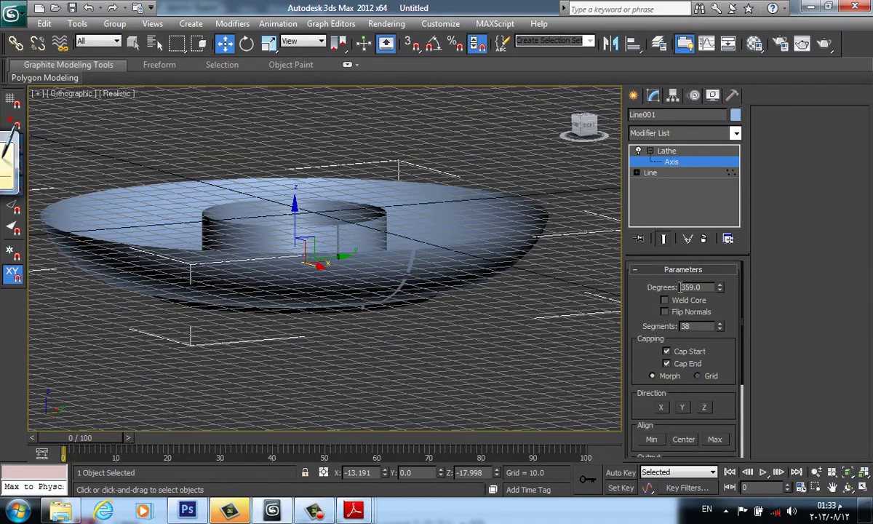
{"action": "double_click", "coordinate": [701, 288]}
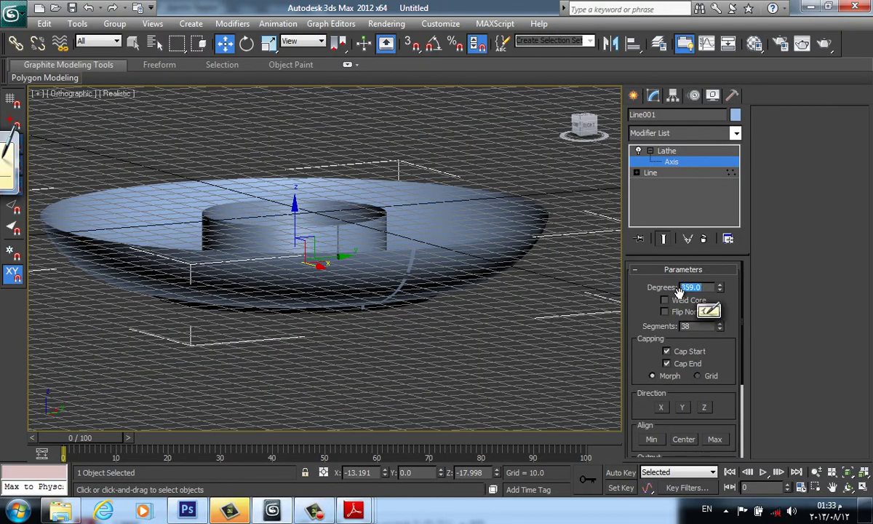
{"action": "type", "text": "360"}
{"action": "key", "text": "Return"}
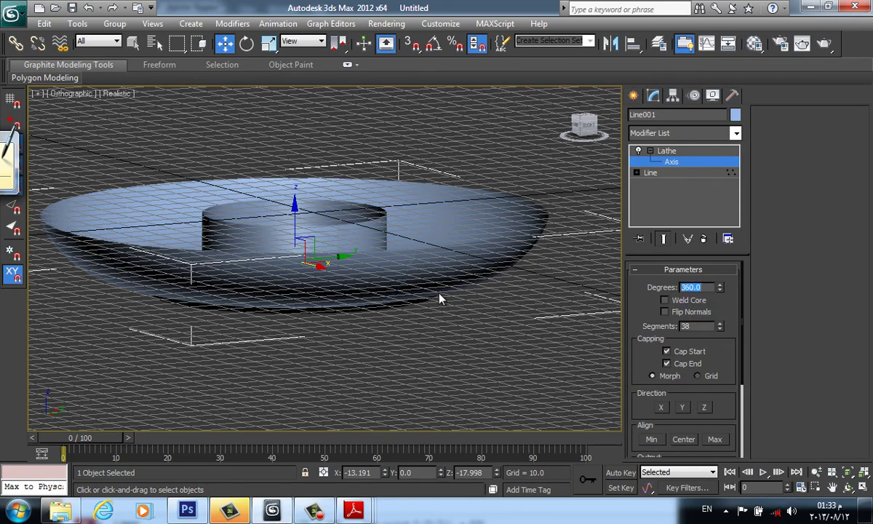
{"action": "middle_click_drag", "start_coordinate": [351, 274], "coordinate": [547, 338]}
Add a Shell modifier on top of the Lathe to give the dish wall thickness.
{"action": "left_click", "coordinate": [736, 133]}
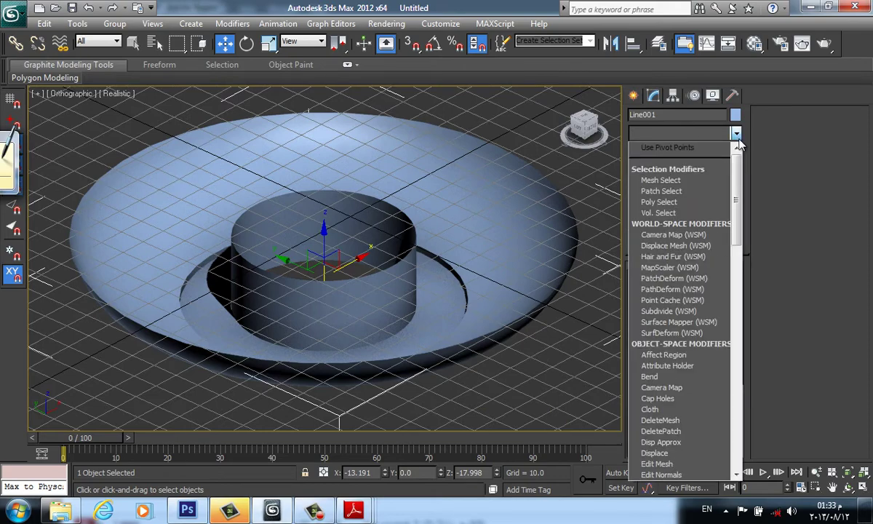
{"action": "scroll", "coordinate": [693, 181], "scroll_direction": "down", "scroll_amount": 5}
{"action": "scroll", "coordinate": [693, 182], "scroll_direction": "down", "scroll_amount": 10}
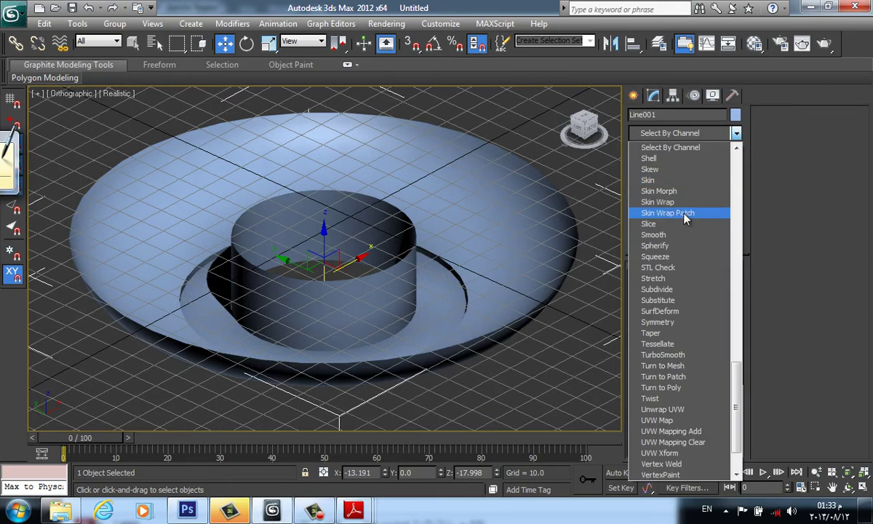
{"action": "left_click", "coordinate": [655, 163]}
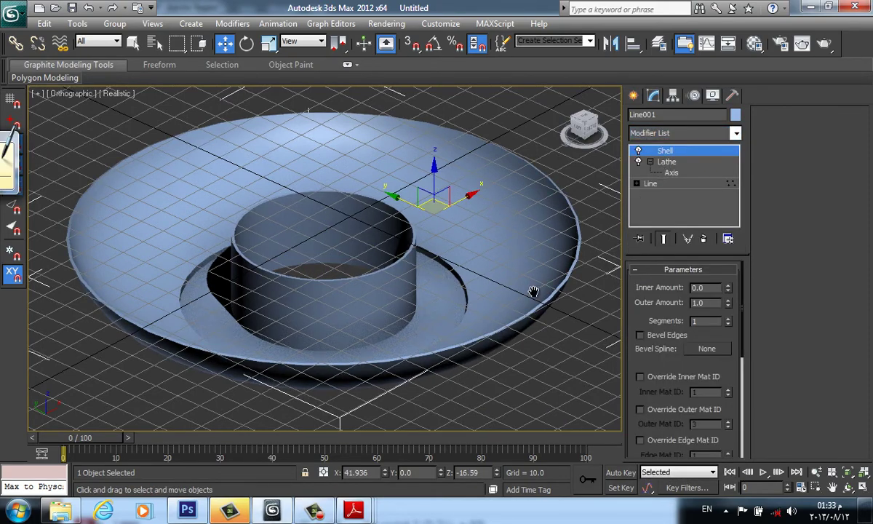
{"action": "middle_click_drag", "start_coordinate": [533, 291], "coordinate": [515, 282]}
{"action": "middle_click_drag", "start_coordinate": [511, 325], "coordinate": [522, 370], "text": "alt"}
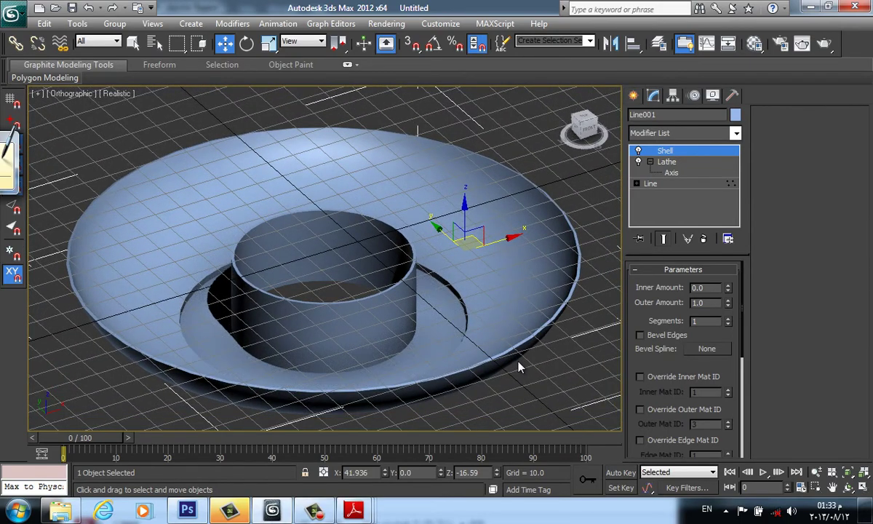
{"action": "middle_click_drag", "start_coordinate": [503, 312], "coordinate": [528, 340], "text": "alt"}
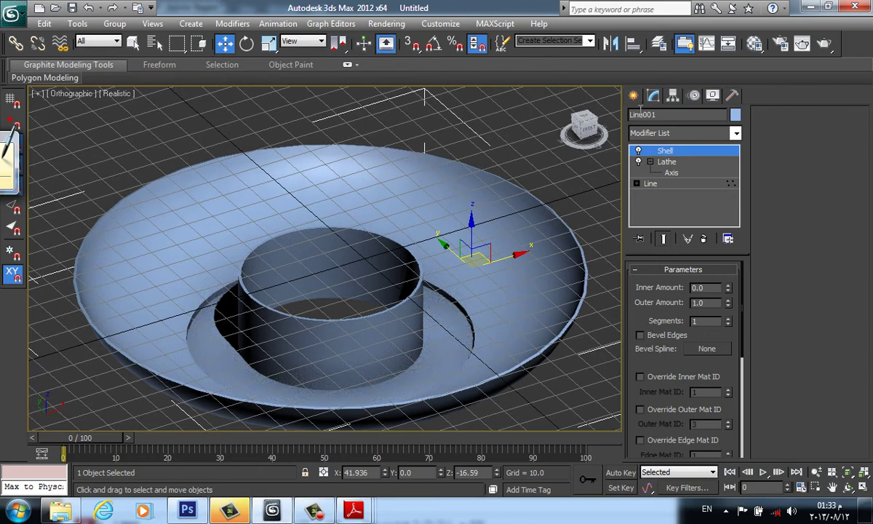
Create a sphere of about 15.3 radius in the Front view, centred above the dish at about X -8.5, Z 91.
{"action": "left_click", "coordinate": [632, 97]}
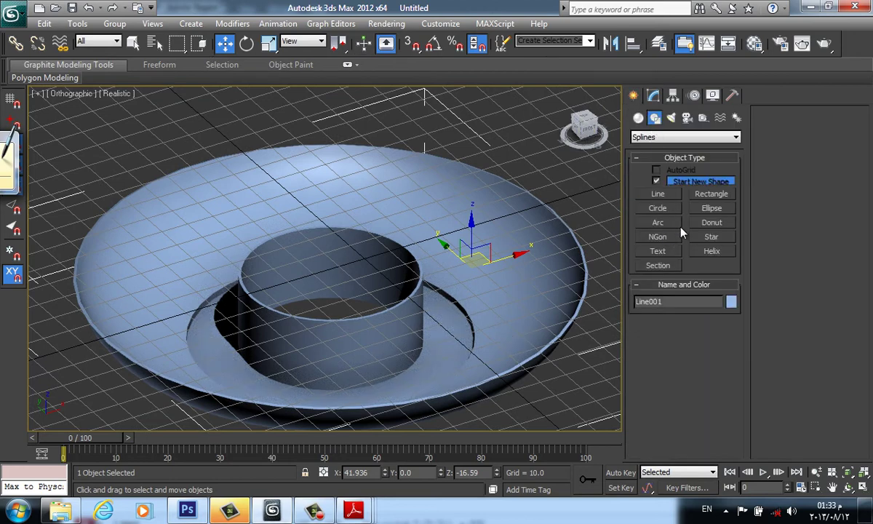
{"action": "key", "text": "f"}
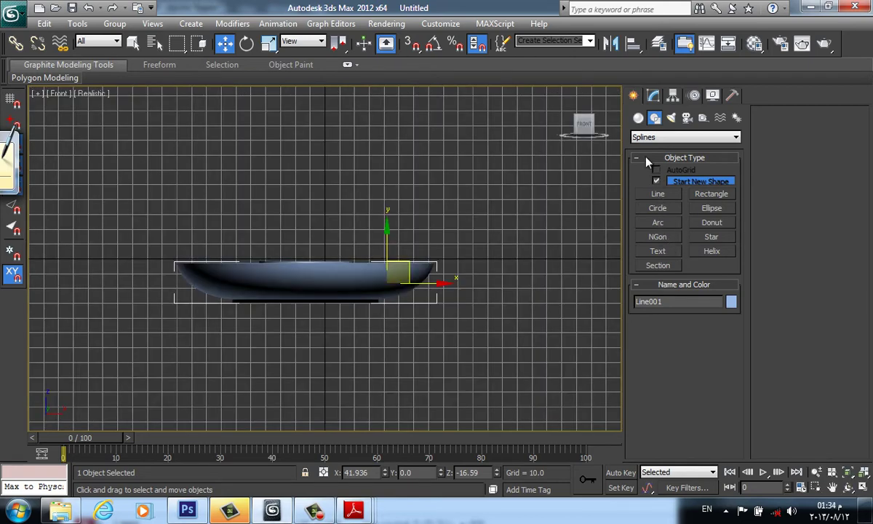
{"action": "left_click", "coordinate": [638, 117]}
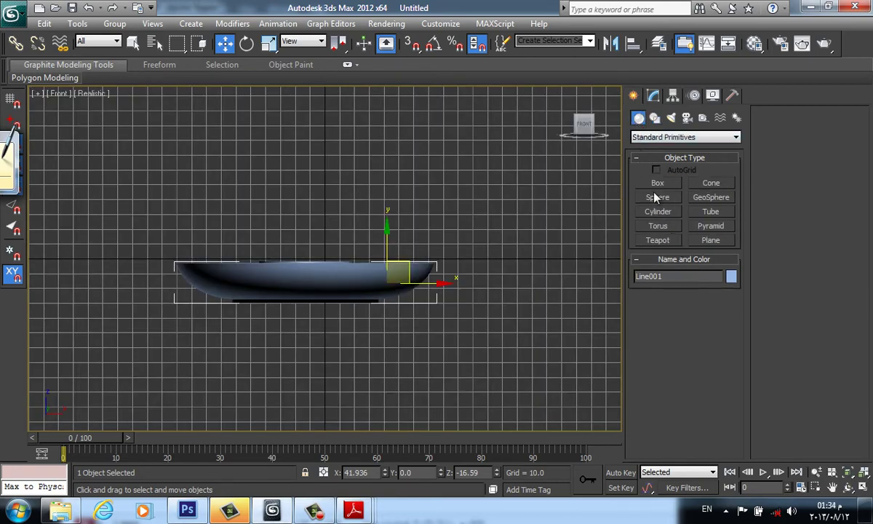
{"action": "left_click", "coordinate": [658, 197]}
{"action": "middle_click_drag", "start_coordinate": [382, 247], "coordinate": [409, 320]}
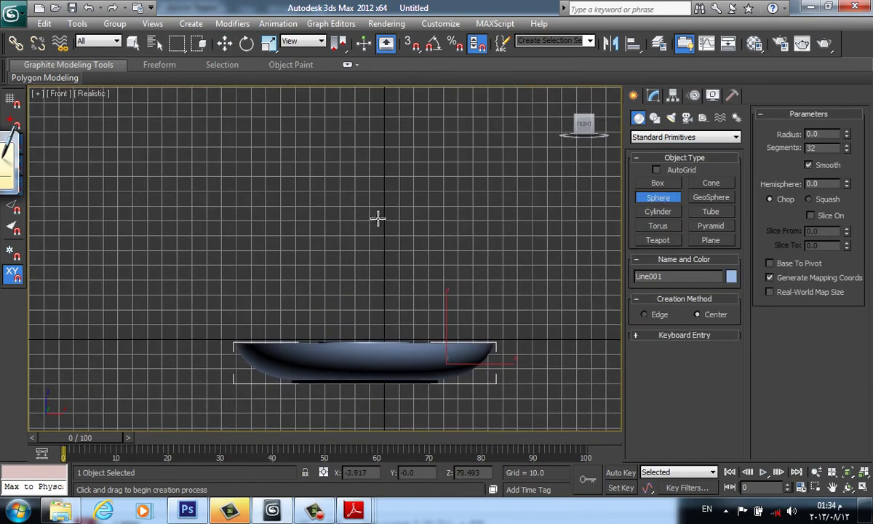
{"action": "left_click_drag", "start_coordinate": [371, 204], "coordinate": [398, 186]}
{"action": "middle_click_drag", "start_coordinate": [459, 211], "coordinate": [471, 225]}
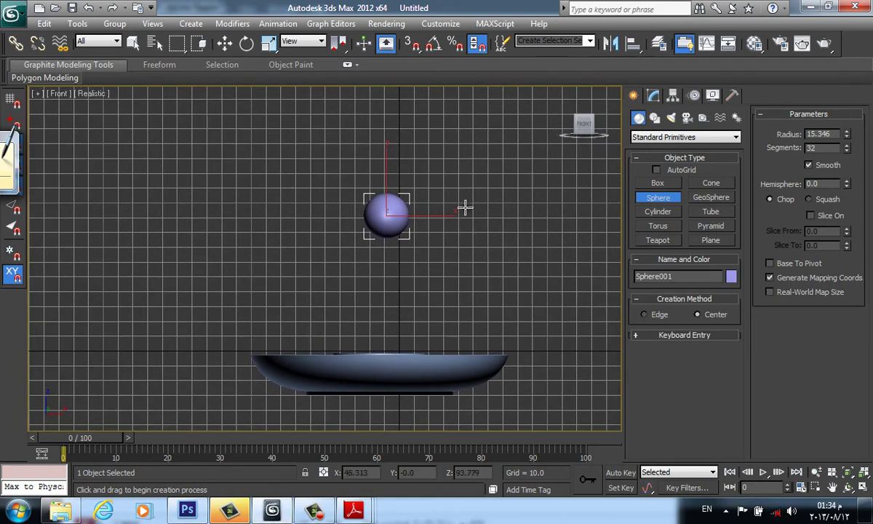
Set the sphere's Hemisphere value to about 0.785 with the Chop option.
{"action": "left_click", "coordinate": [653, 97]}
{"action": "scroll", "coordinate": [645, 365], "scroll_direction": "down", "scroll_amount": 1}
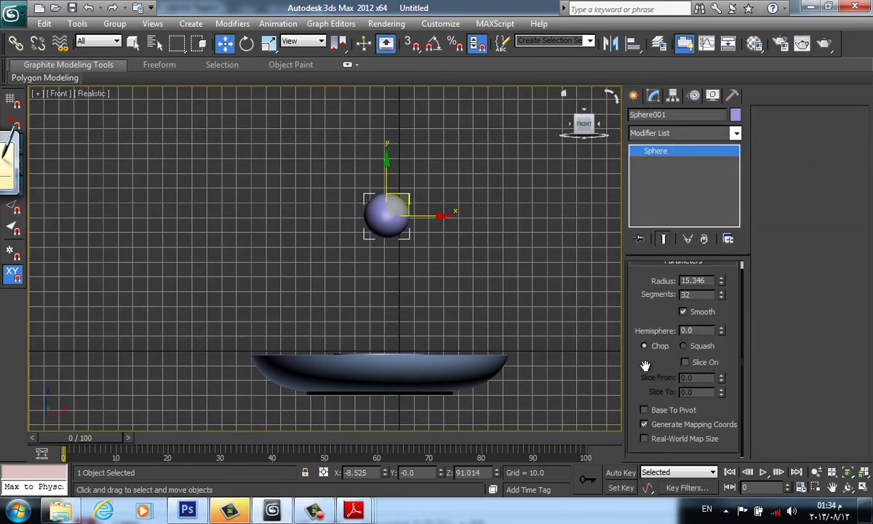
{"action": "left_click", "coordinate": [721, 328]}
{"action": "right_click", "coordinate": [722, 333]}
{"action": "mouse_move", "coordinate": [722, 333]}
{"action": "left_mouse_down"}
{"action": "mouse_move", "coordinate": [721, 284]}
{"action": "mouse_move", "coordinate": [719, 317]}
{"action": "left_mouse_up"}
{"action": "mouse_move", "coordinate": [716, 278]}
{"action": "left_mouse_down"}
{"action": "mouse_move", "coordinate": [724, 334]}
{"action": "mouse_move", "coordinate": [711, 269]}
{"action": "left_mouse_up"}
{"action": "middle_click_drag", "start_coordinate": [579, 304], "coordinate": [533, 326]}
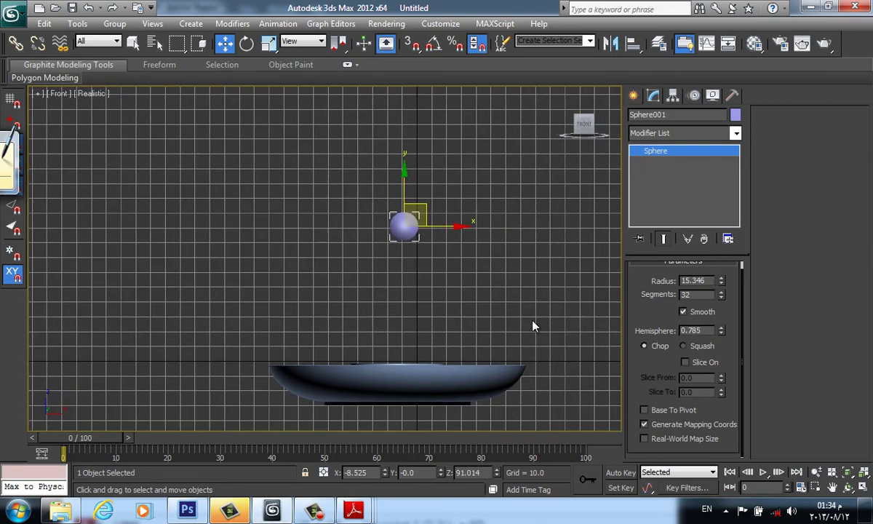
Turn on angle snap and rotate the chopped sphere to an X rotation of -180 so its dome faces down towards the dish.
{"action": "left_click", "coordinate": [247, 43]}
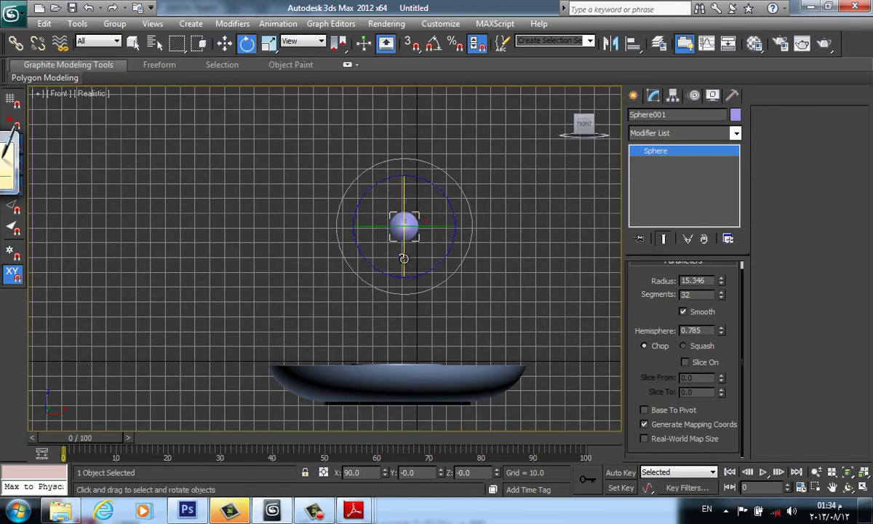
{"action": "left_click", "coordinate": [432, 43]}
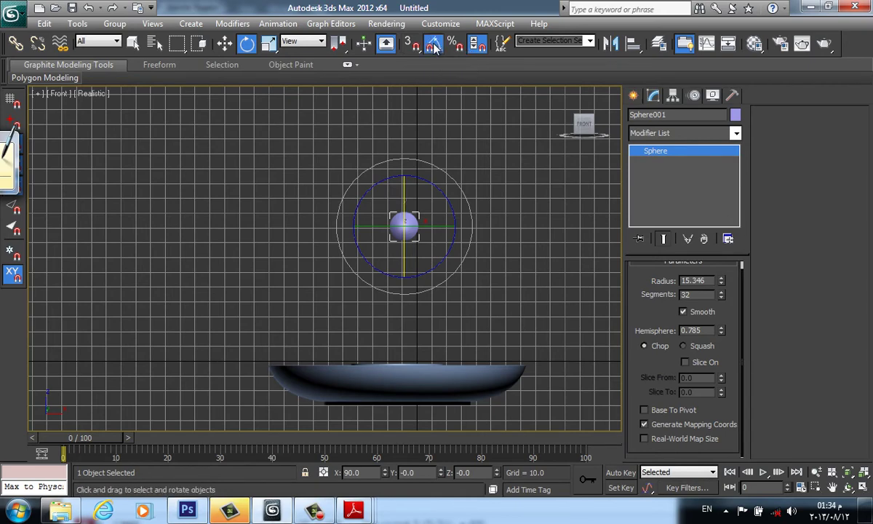
{"action": "left_click_drag", "start_coordinate": [404, 184], "coordinate": [402, 245]}
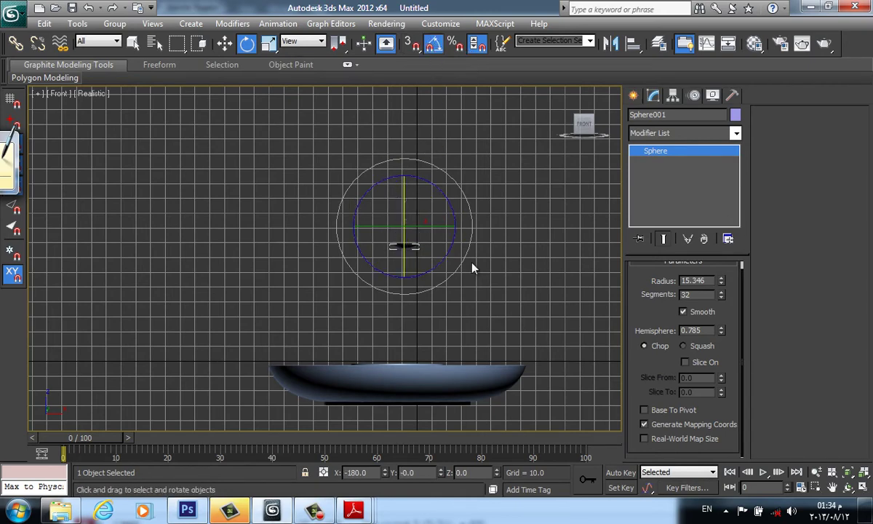
{"action": "middle_click_drag", "start_coordinate": [474, 267], "coordinate": [431, 269]}
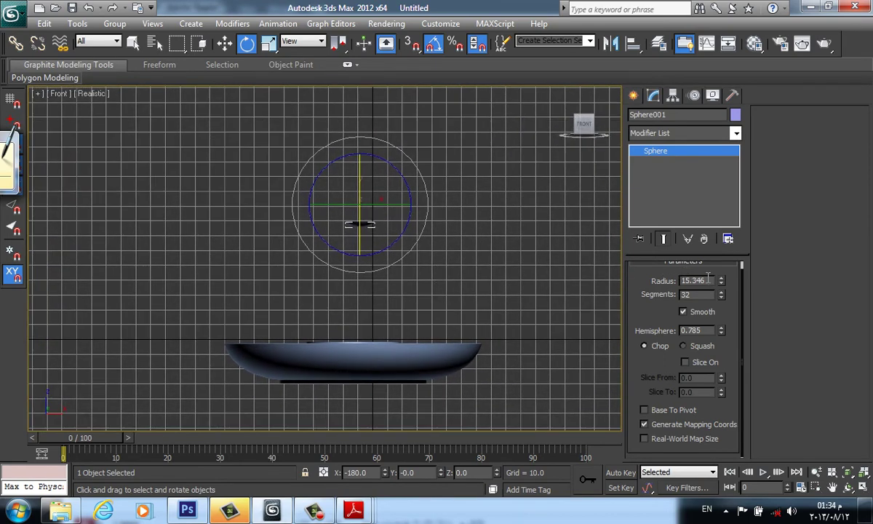
Set the sphere's radius to about 16.1 and its Hemisphere value to 0.5.
{"action": "left_click_drag", "start_coordinate": [720, 282], "coordinate": [720, 280]}
{"action": "mouse_move", "coordinate": [721, 331]}
{"action": "left_mouse_down"}
{"action": "mouse_move", "coordinate": [720, 280]}
{"action": "mouse_move", "coordinate": [721, 327]}
{"action": "left_mouse_up"}
{"action": "type", "text": "0.5"}
{"action": "key", "text": "Return"}
{"action": "middle_click_drag", "start_coordinate": [505, 251], "coordinate": [535, 249]}
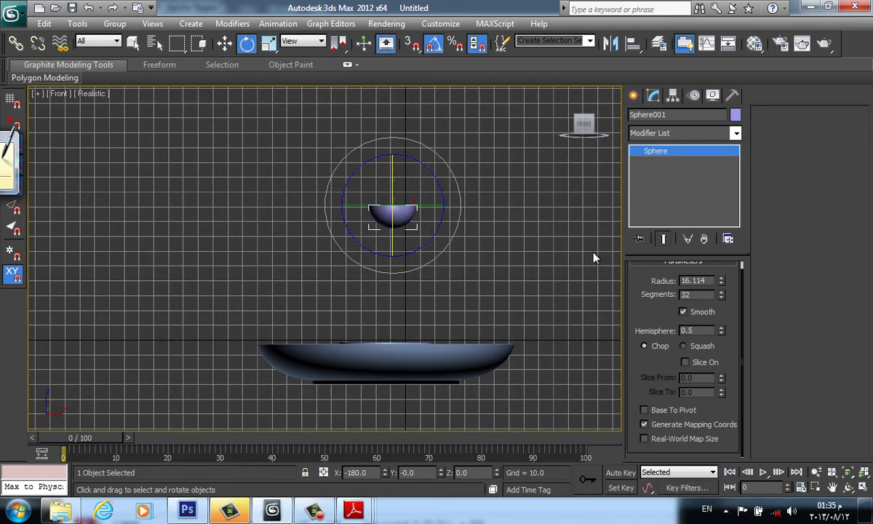
{"action": "middle_click_drag", "start_coordinate": [521, 304], "coordinate": [462, 290]}
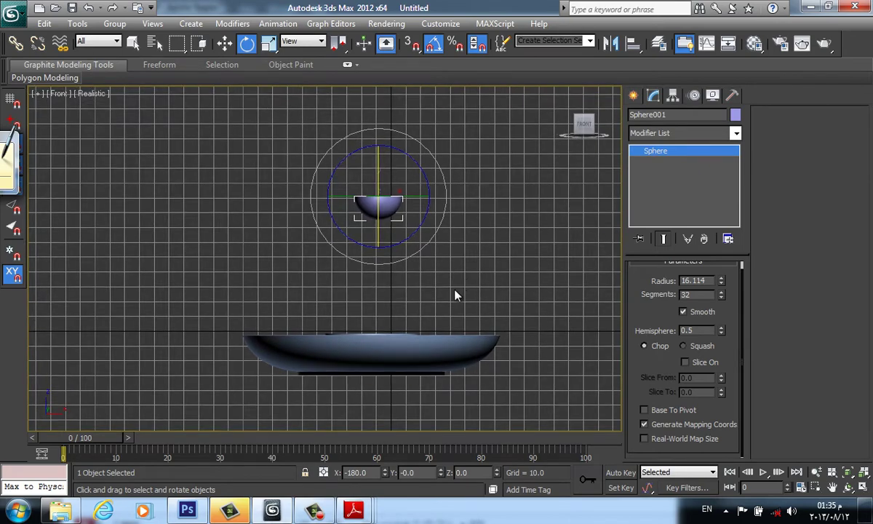
Align the hemisphere with the dish in X and Y position, centre to centre.
{"action": "key", "text": "t"}
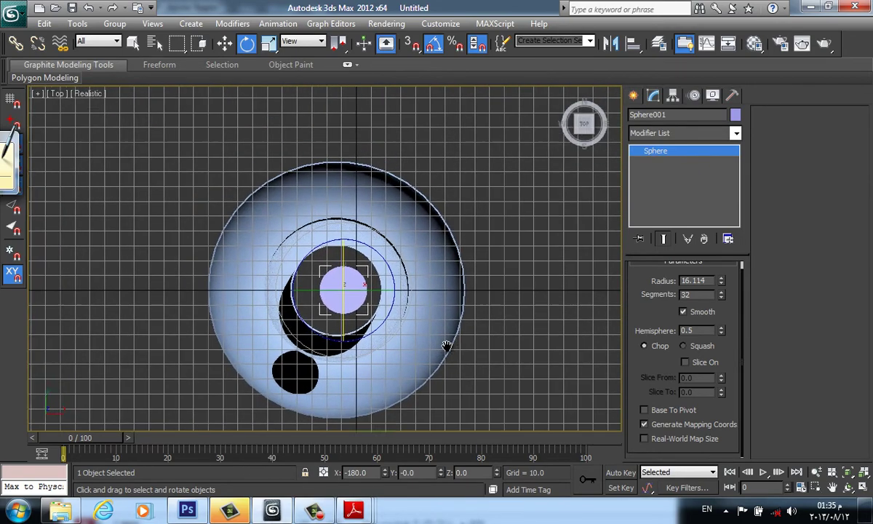
{"action": "scroll", "coordinate": [455, 355], "scroll_direction": "up", "scroll_amount": 4}
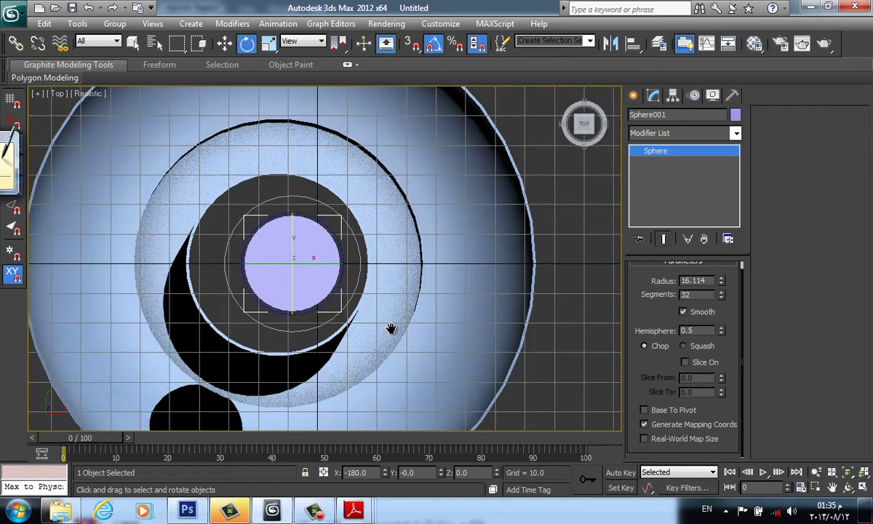
{"action": "scroll", "coordinate": [426, 335], "scroll_direction": "down", "scroll_amount": 2}
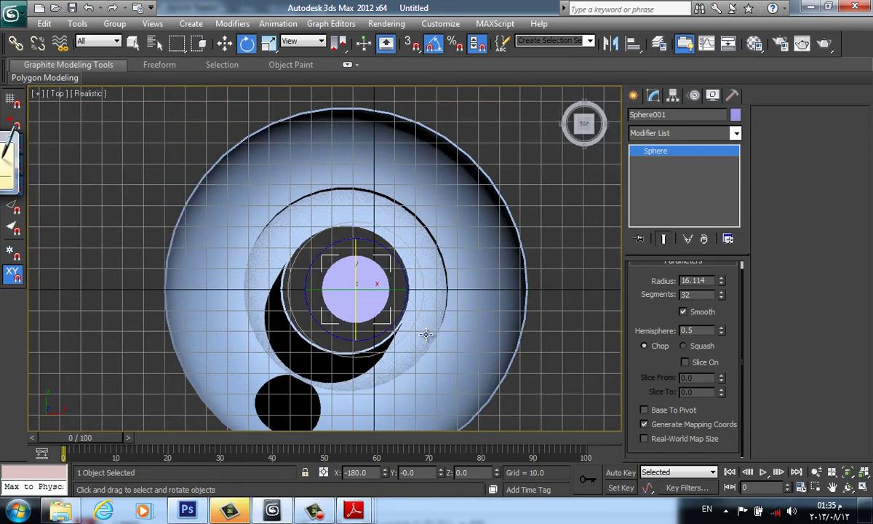
{"action": "middle_click_drag", "start_coordinate": [426, 335], "coordinate": [511, 202], "text": "alt"}
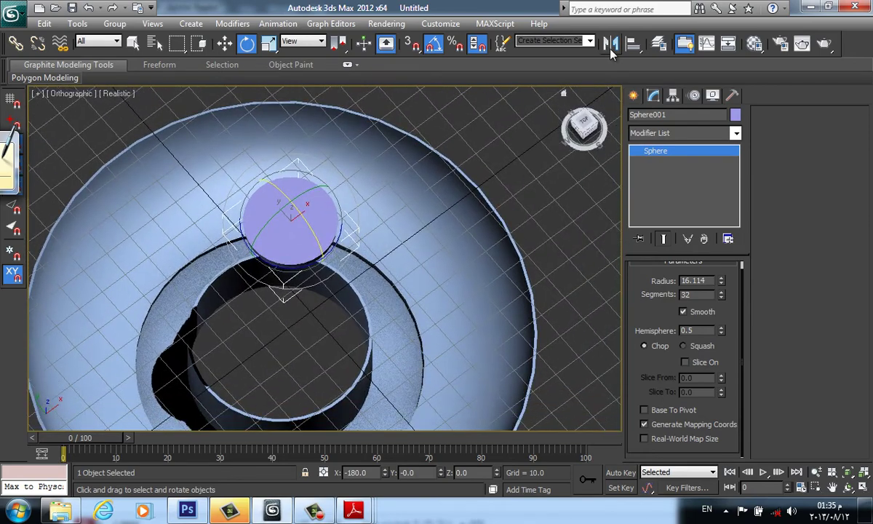
{"action": "left_click", "coordinate": [634, 45]}
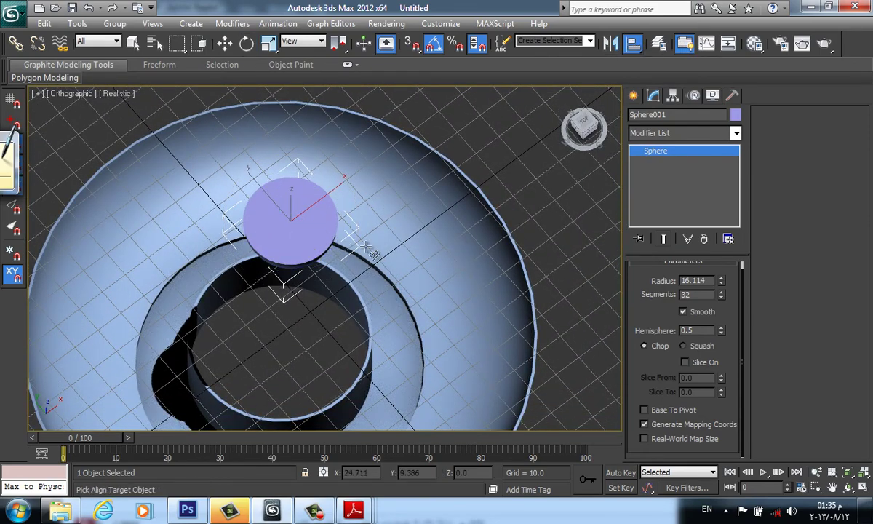
{"action": "left_click", "coordinate": [428, 250]}
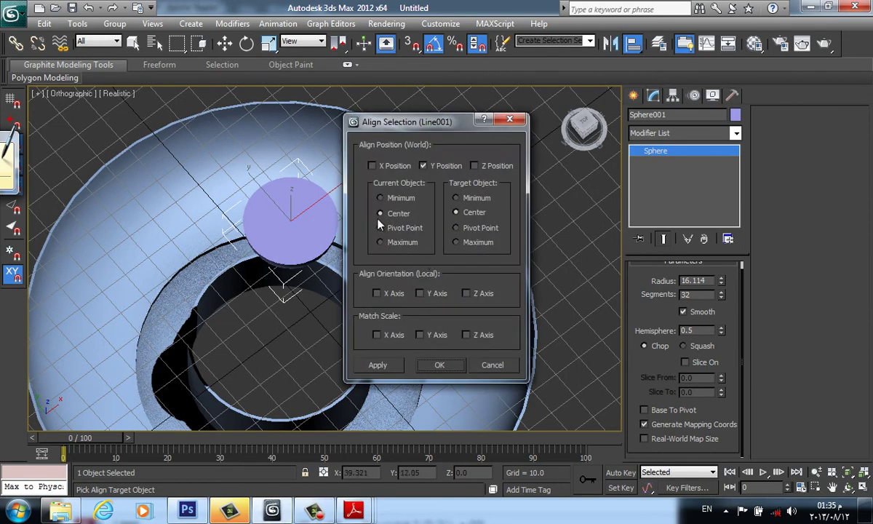
{"action": "left_click", "coordinate": [374, 167]}
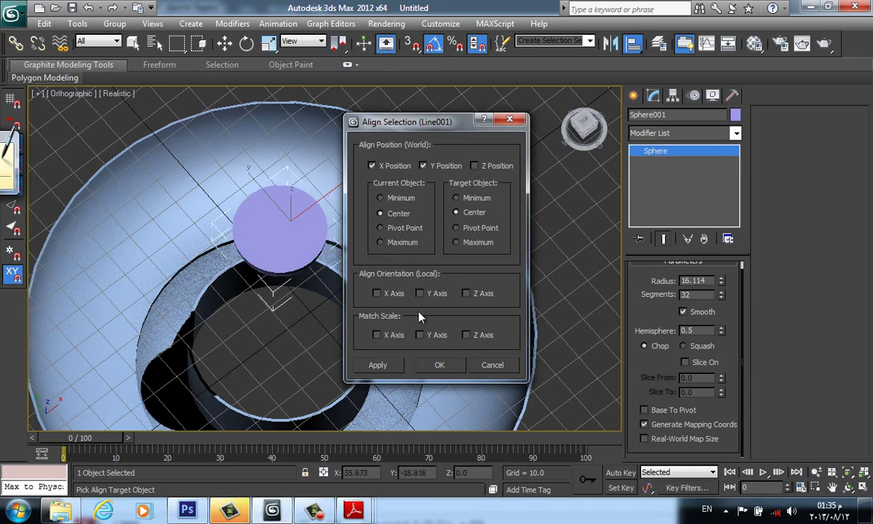
{"action": "left_click", "coordinate": [440, 365]}
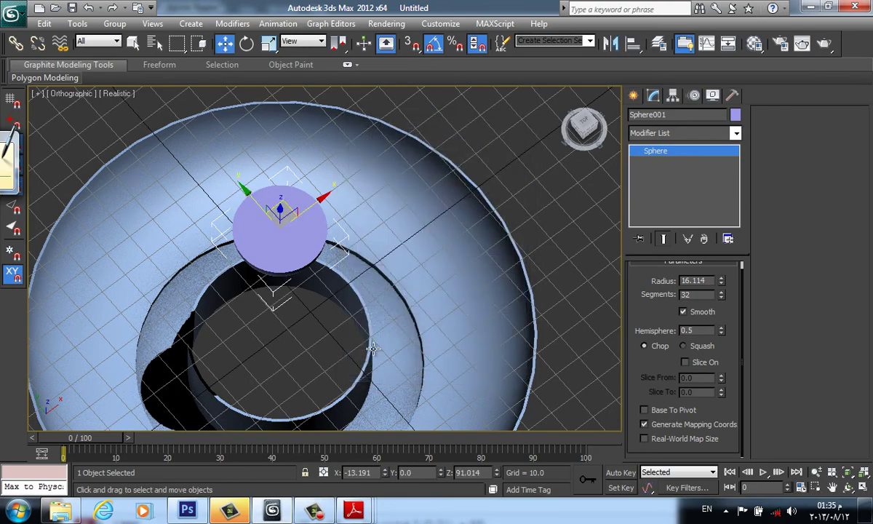
In the Front view, raise the hemisphere straight up above the dish to a Z position of about 140.3.
{"action": "scroll", "coordinate": [393, 291], "scroll_direction": "up", "scroll_amount": 4}
{"action": "middle_click_drag", "start_coordinate": [390, 291], "coordinate": [396, 286], "text": "alt"}
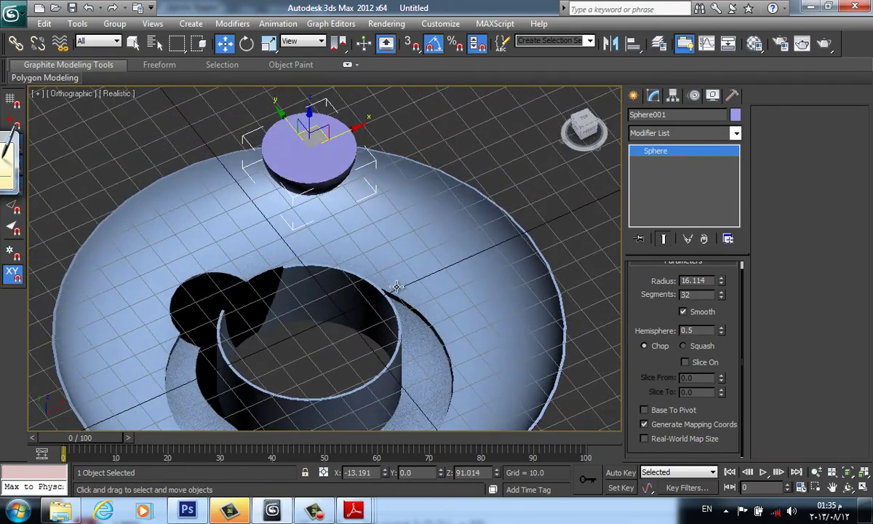
{"action": "key", "text": "t"}
{"action": "scroll", "coordinate": [312, 290], "scroll_direction": "up", "scroll_amount": 3}
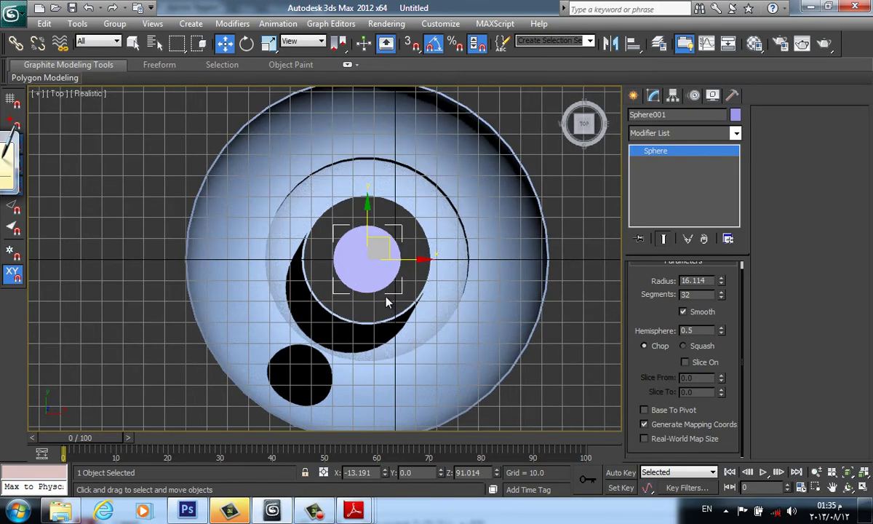
{"action": "middle_click_drag", "start_coordinate": [387, 302], "coordinate": [386, 318]}
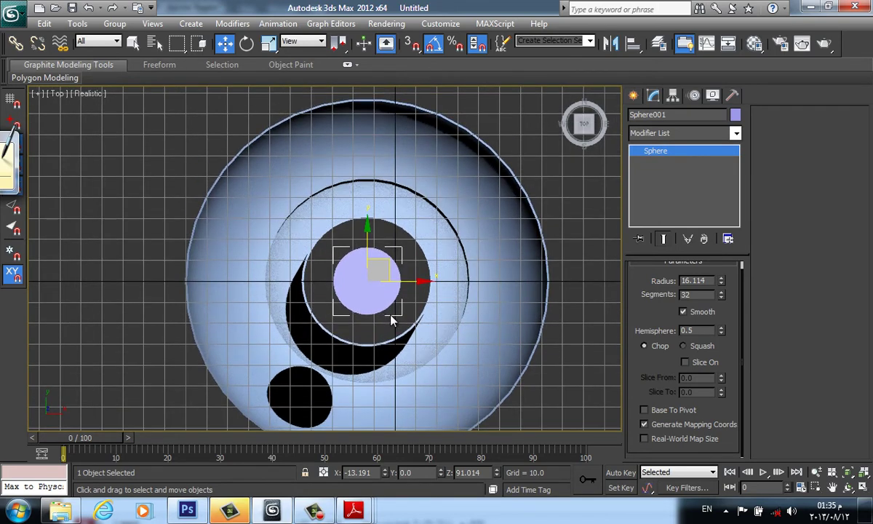
{"action": "key", "text": "f"}
{"action": "middle_click_drag", "start_coordinate": [399, 298], "coordinate": [441, 313]}
{"action": "scroll", "coordinate": [387, 200], "scroll_direction": "down", "scroll_amount": 3}
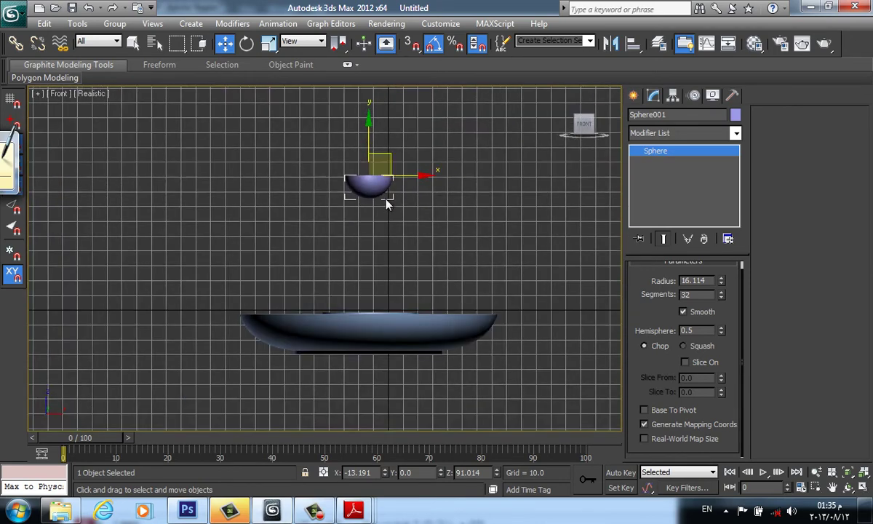
{"action": "middle_click_drag", "start_coordinate": [369, 126], "coordinate": [367, 208]}
{"action": "left_click_drag", "start_coordinate": [368, 208], "coordinate": [367, 134]}
{"action": "scroll", "coordinate": [433, 239], "scroll_direction": "down", "scroll_amount": 2}
{"action": "mouse_move", "coordinate": [433, 239]}
{"action": "middle_mouse_down"}
{"action": "mouse_move", "coordinate": [434, 207]}
{"action": "mouse_move", "coordinate": [427, 216]}
{"action": "mouse_move", "coordinate": [436, 248]}
{"action": "middle_mouse_up"}
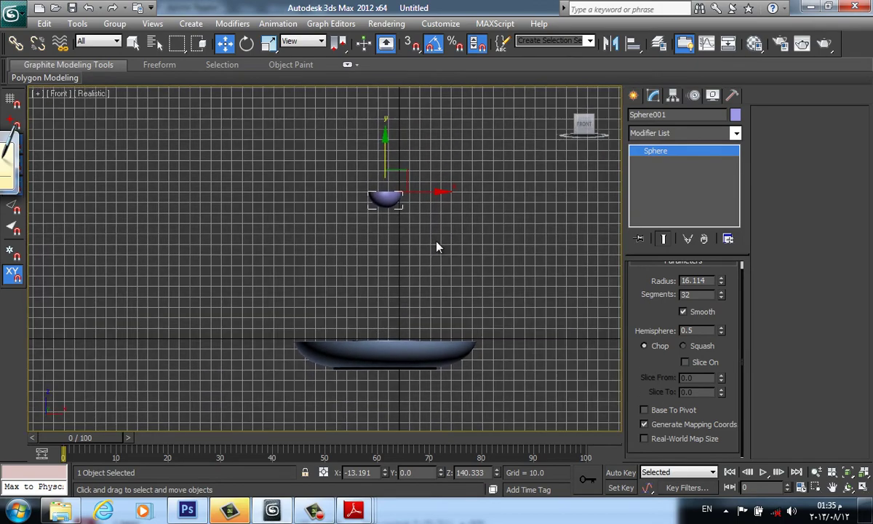
Display the Front view in wireframe and draw a straight two-point line from the hemisphere's lowest point to the dish's left rim.
{"action": "left_click", "coordinate": [634, 96]}
{"action": "left_click", "coordinate": [654, 118]}
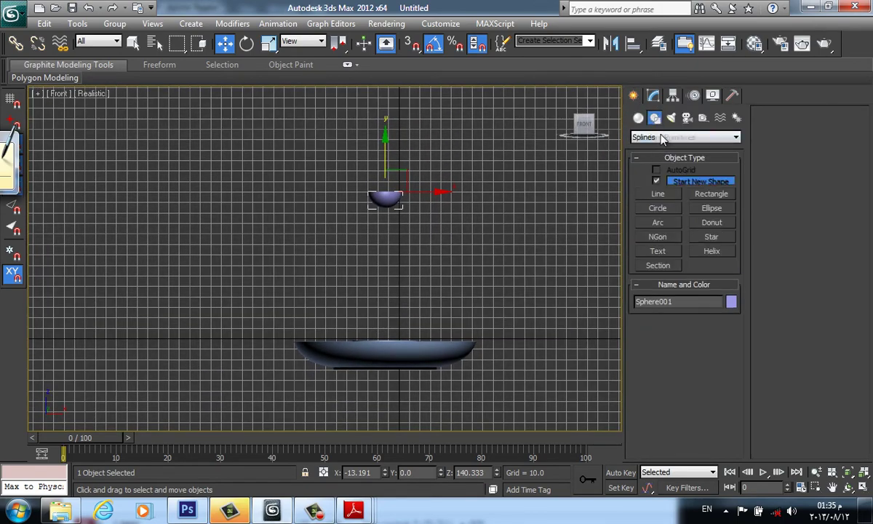
{"action": "left_click", "coordinate": [657, 194]}
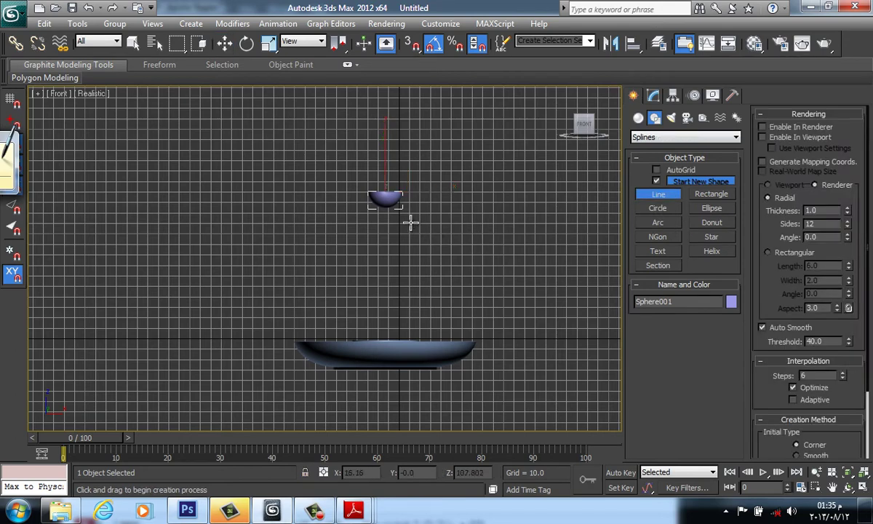
{"action": "left_click", "coordinate": [385, 203]}
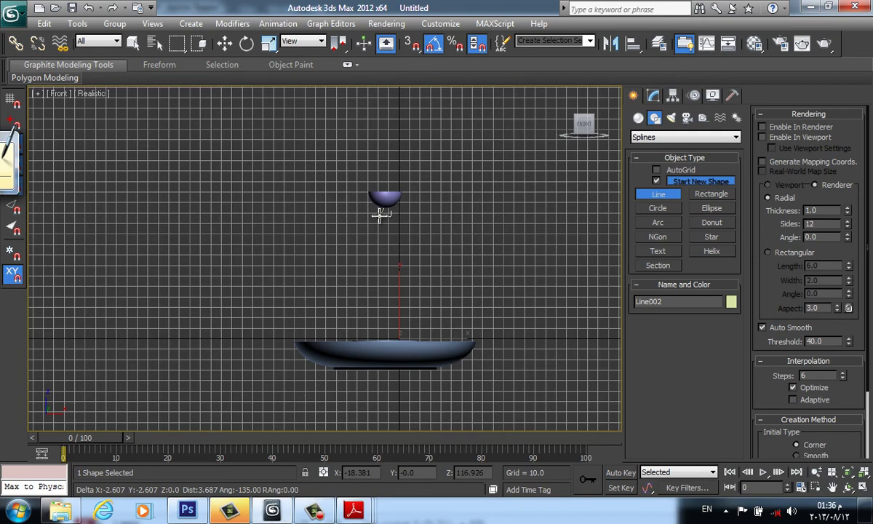
{"action": "key", "text": "F3"}
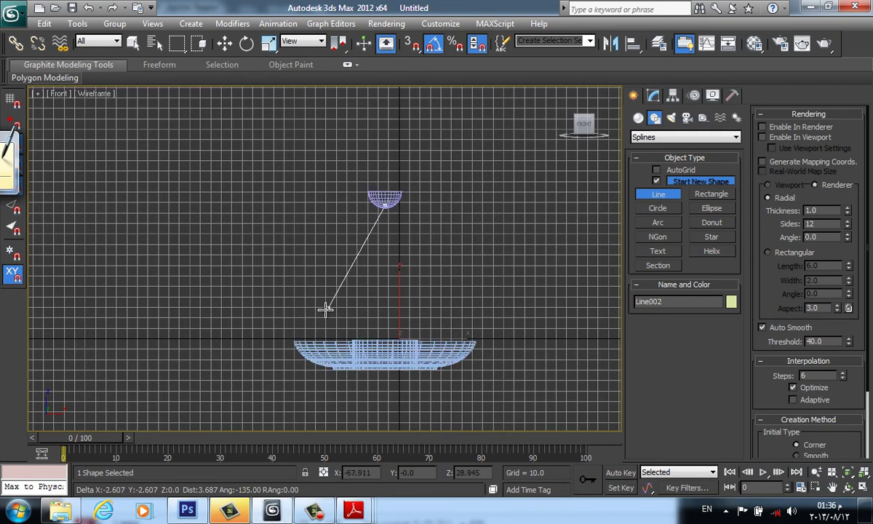
{"action": "left_click", "coordinate": [310, 326]}
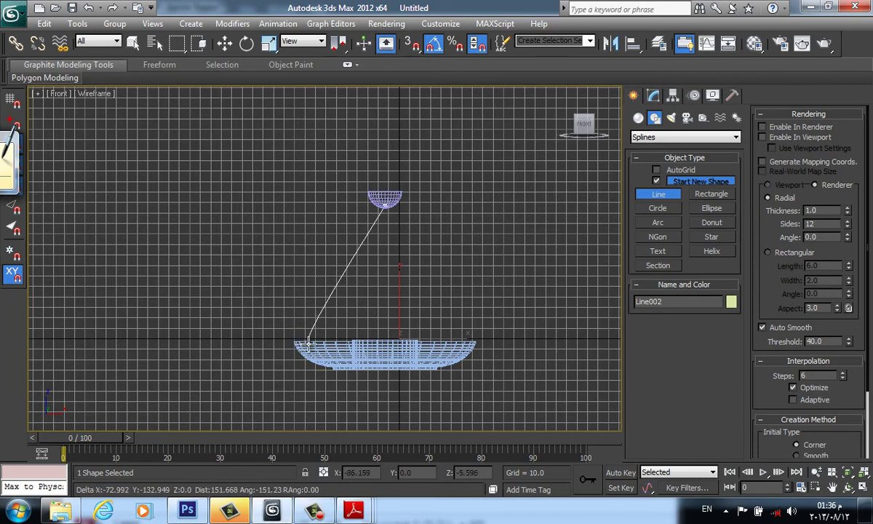
{"action": "right_click", "coordinate": [314, 339]}
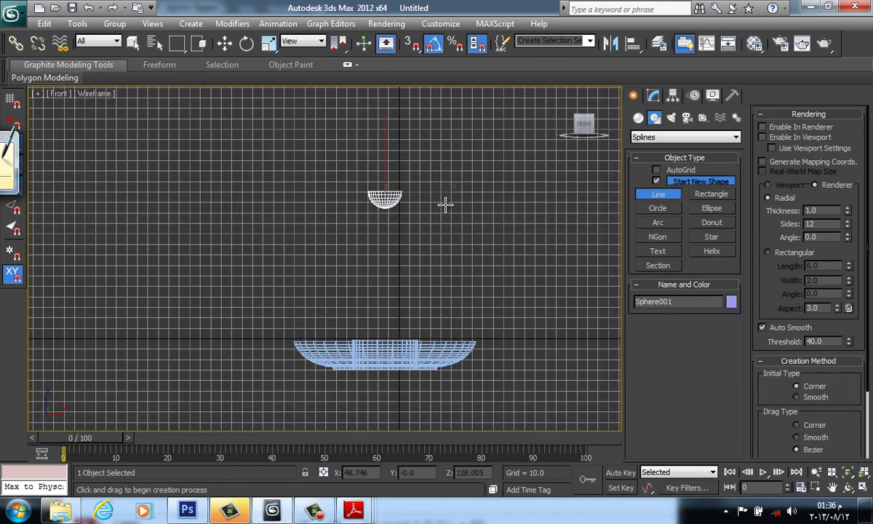
{"action": "left_click", "coordinate": [385, 208]}
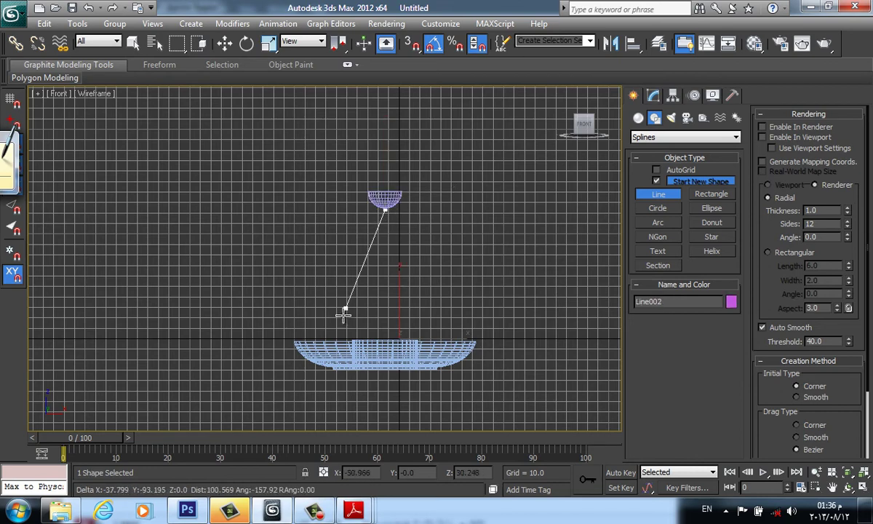
{"action": "left_click", "coordinate": [299, 342]}
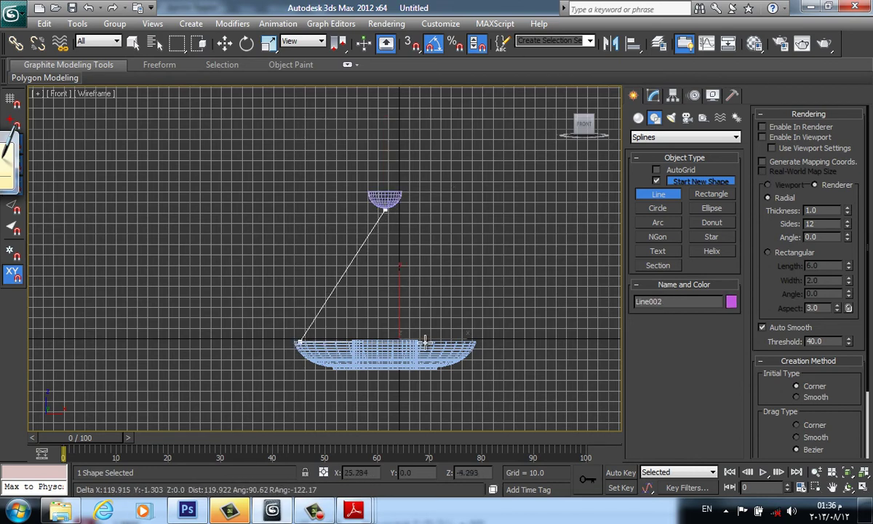
{"action": "right_click", "coordinate": [432, 308]}
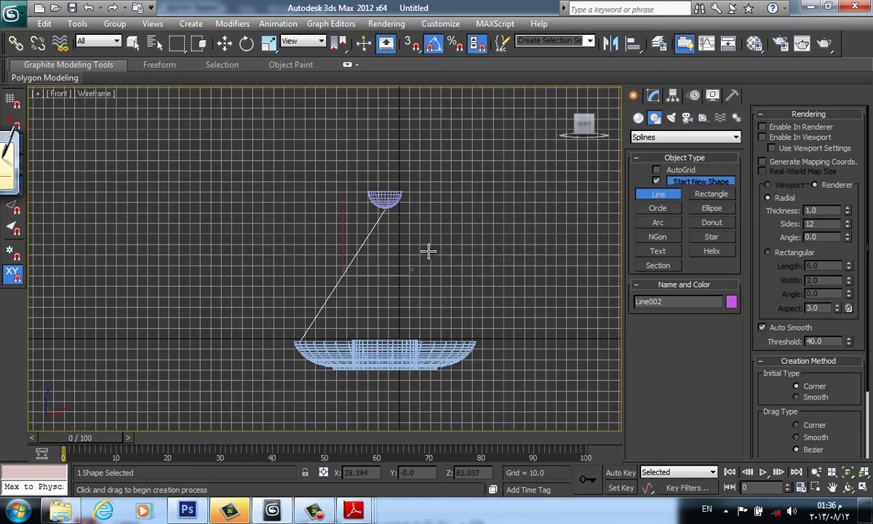
Draw a second straight line, about 150 units long, from the hemisphere's lowest point to the dish's right rim.
{"action": "left_click", "coordinate": [388, 209]}
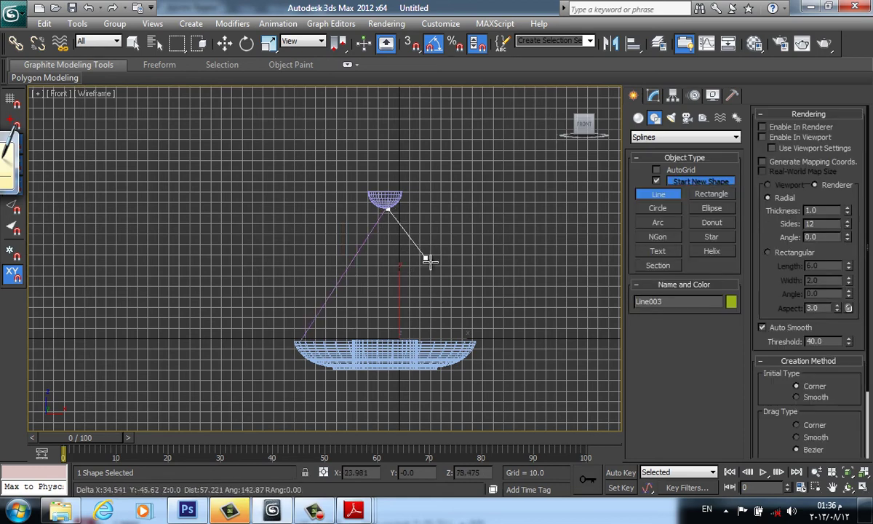
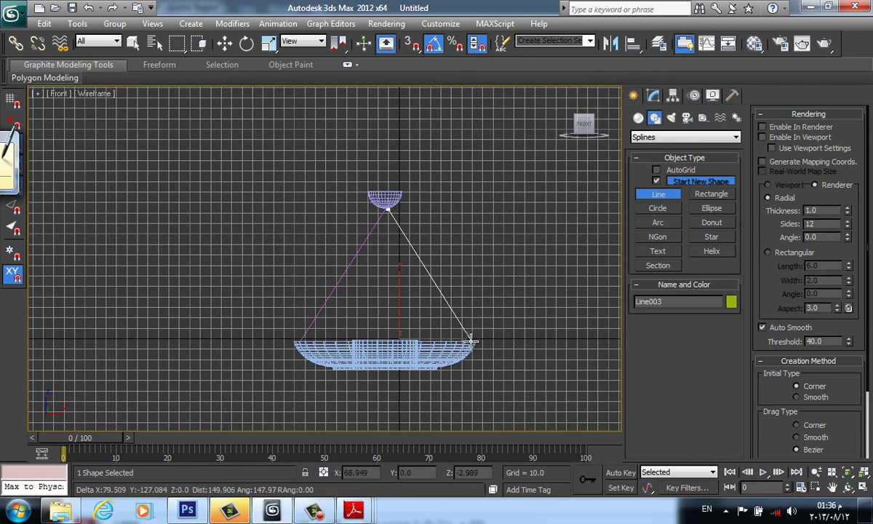
{"action": "left_click", "coordinate": [472, 340]}
{"action": "right_click", "coordinate": [485, 344]}
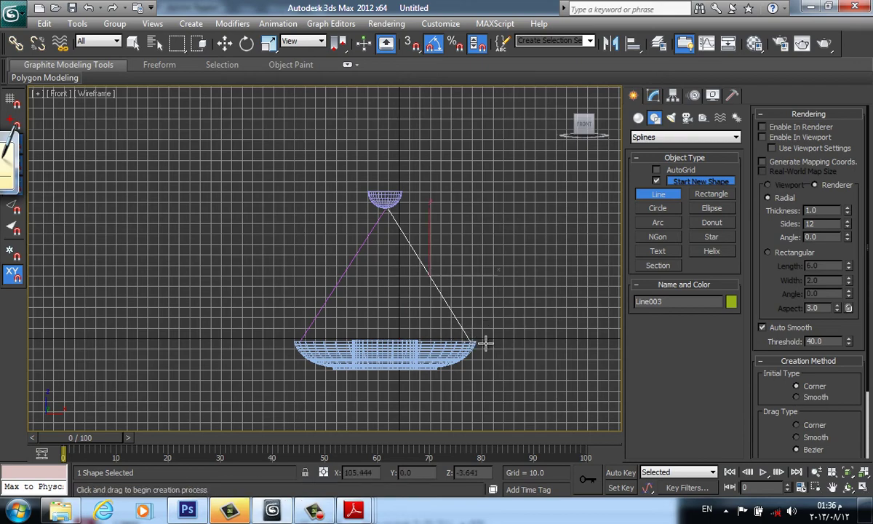
{"action": "middle_click_drag", "start_coordinate": [485, 344], "coordinate": [489, 314]}
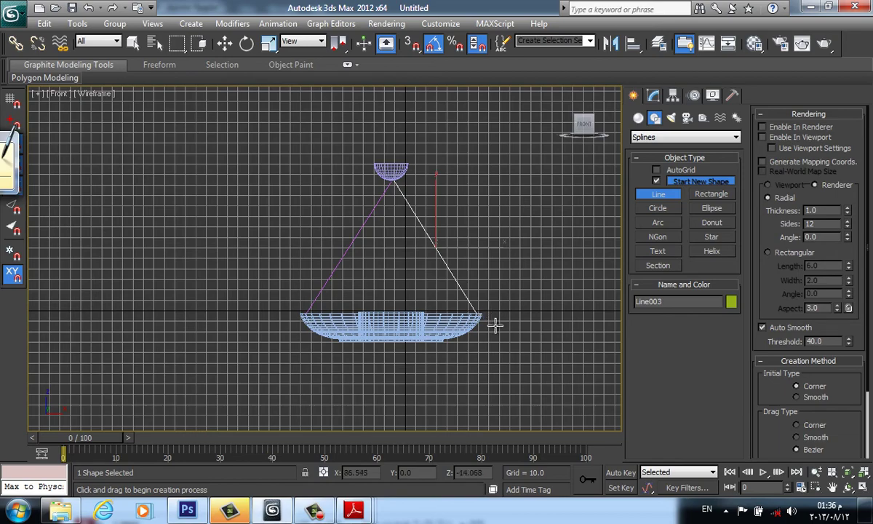
{"action": "scroll", "coordinate": [514, 336], "scroll_direction": "down", "scroll_amount": 5}
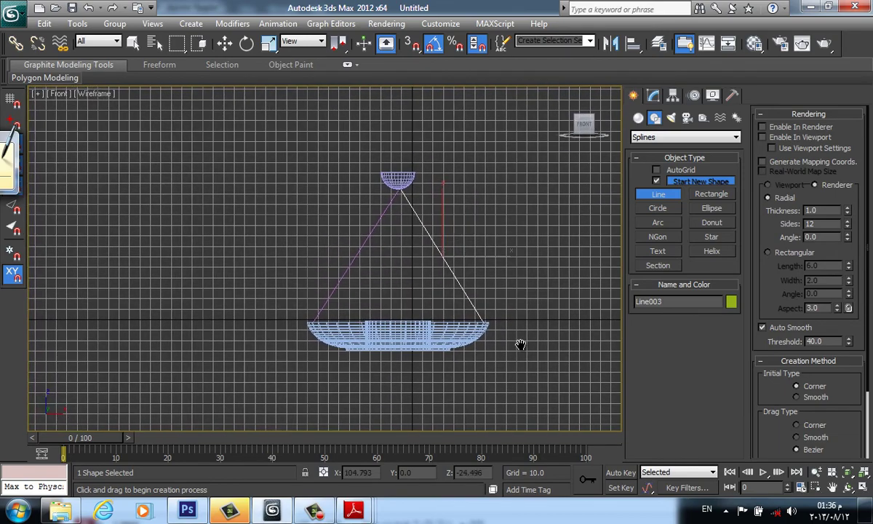
{"action": "scroll", "coordinate": [489, 320], "scroll_direction": "up", "scroll_amount": 8}
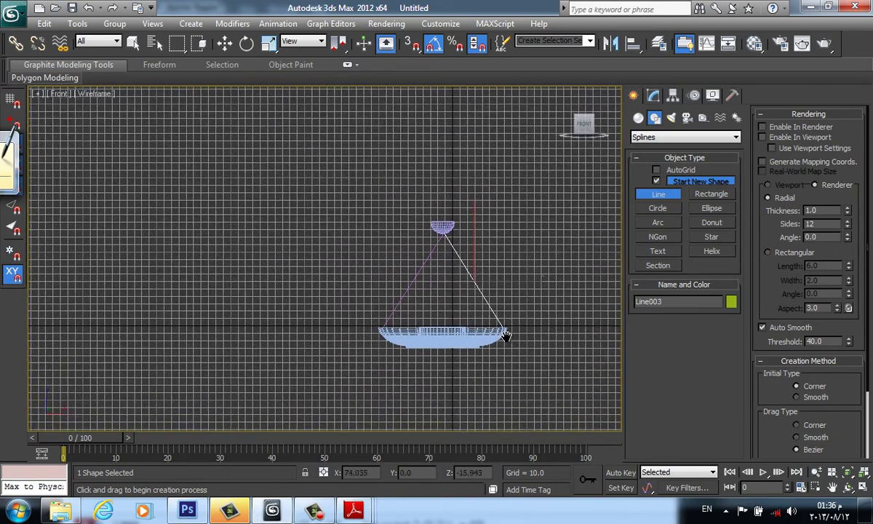
{"action": "scroll", "coordinate": [480, 289], "scroll_direction": "down", "scroll_amount": 2}
{"action": "middle_click_drag", "start_coordinate": [478, 287], "coordinate": [455, 253]}
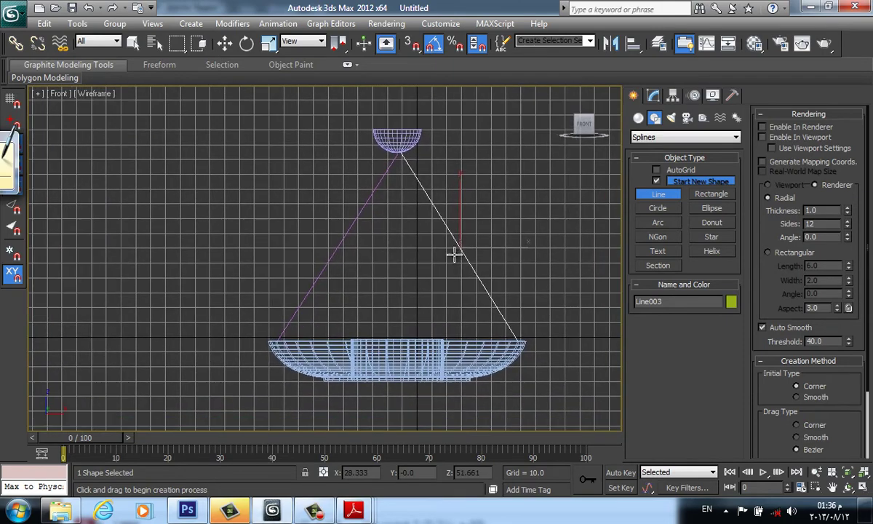
Finish line drawing and enable renderer and viewport display for both suspension wires, with thickness 1.0 and 12 sides.
{"action": "middle_click_drag", "start_coordinate": [413, 230], "coordinate": [423, 246]}
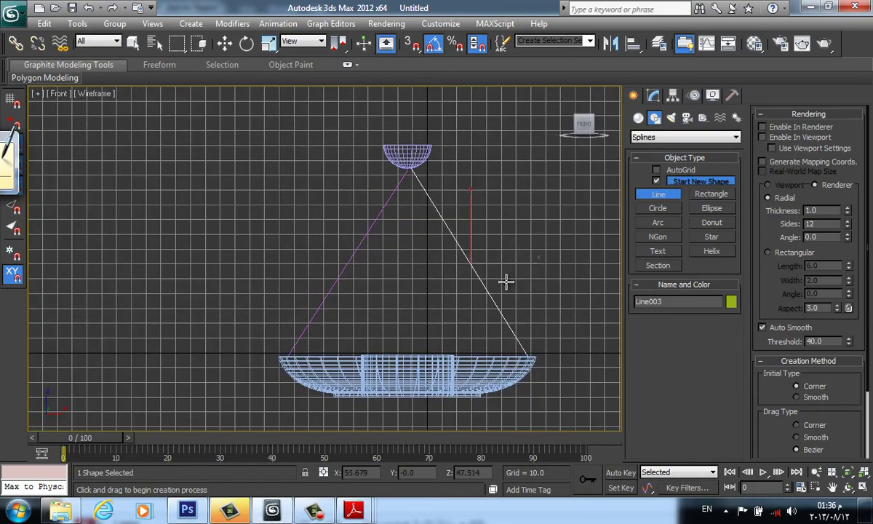
{"action": "left_click_drag", "start_coordinate": [477, 293], "coordinate": [502, 287]}
{"action": "right_click", "coordinate": [539, 255]}
{"action": "right_click", "coordinate": [539, 255]}
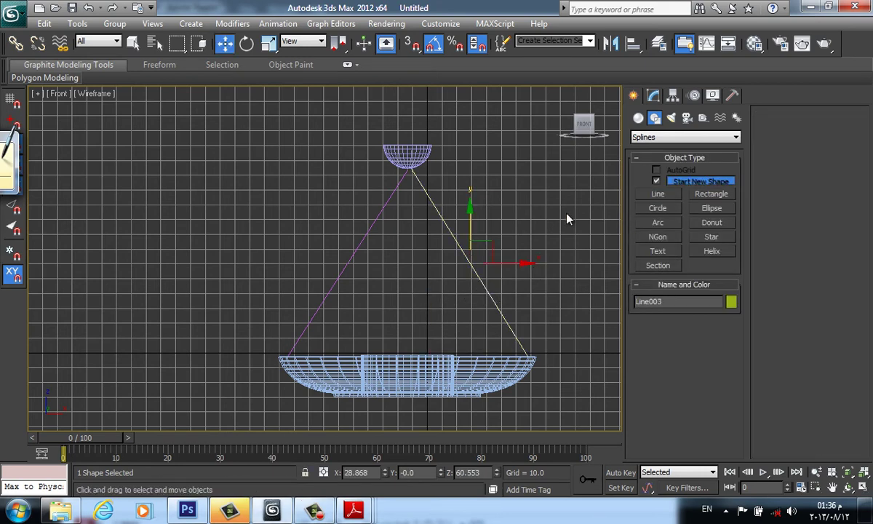
{"action": "left_click", "coordinate": [653, 95]}
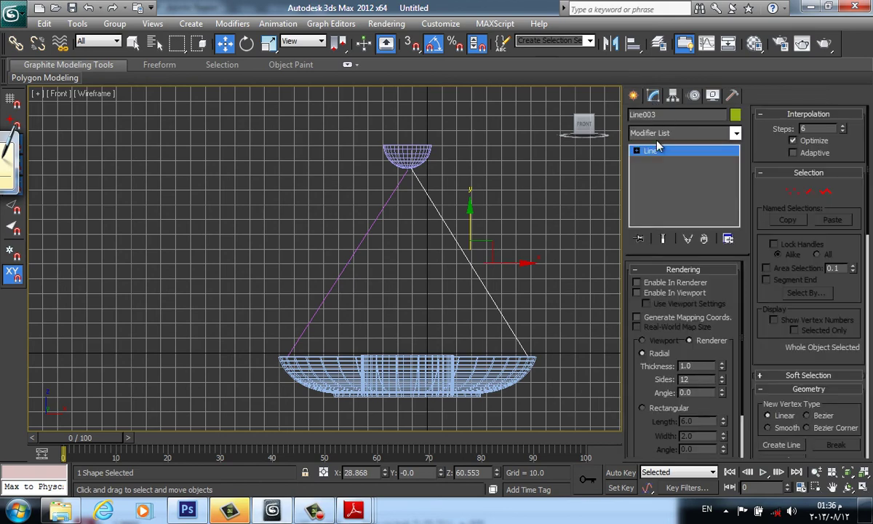
{"action": "left_click", "coordinate": [637, 283]}
{"action": "left_click", "coordinate": [636, 292]}
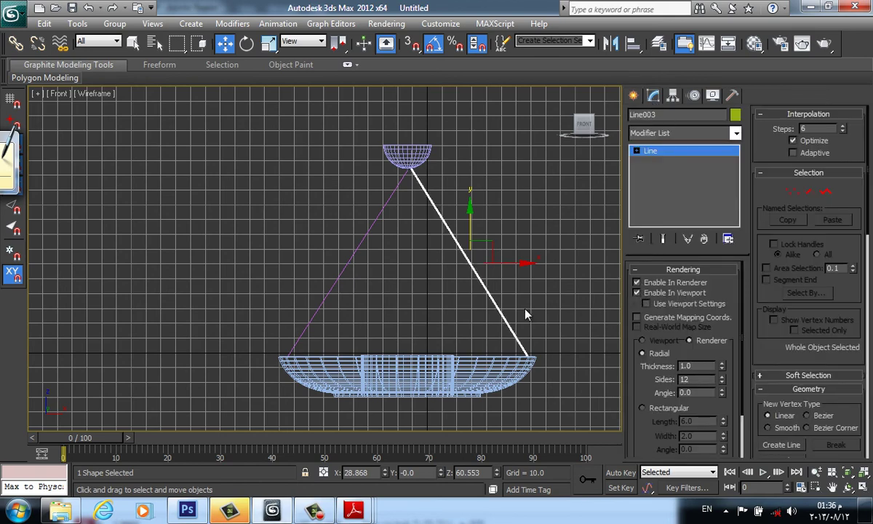
{"action": "left_click", "coordinate": [346, 265]}
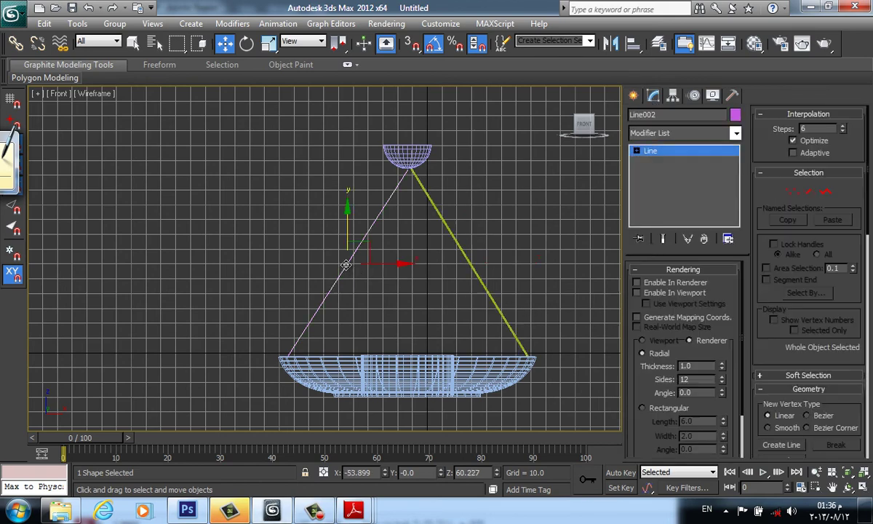
{"action": "left_click", "coordinate": [637, 282]}
{"action": "left_click", "coordinate": [636, 292]}
{"action": "middle_click_drag", "start_coordinate": [531, 320], "coordinate": [530, 289]}
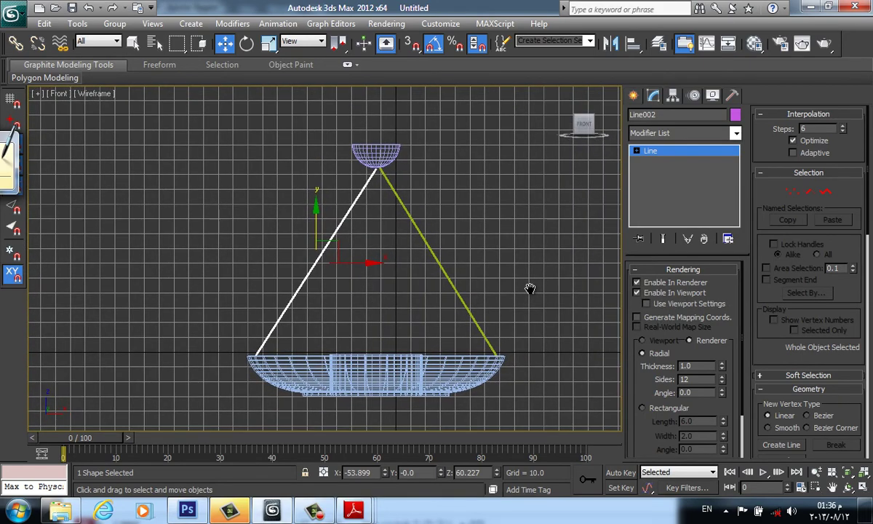
Shade the view, select both suspension wires and rotate a single copy of them about Z, perpendicular to the originals.
{"action": "key", "text": "F3"}
{"action": "mouse_move", "coordinate": [439, 294]}
{"action": "middle_mouse_down", "text": "alt"}
{"action": "mouse_move", "coordinate": [458, 320]}
{"action": "mouse_move", "coordinate": [511, 343]}
{"action": "mouse_move", "coordinate": [459, 325]}
{"action": "mouse_move", "coordinate": [486, 320]}
{"action": "mouse_move", "coordinate": [445, 293]}
{"action": "middle_mouse_up", "text": "alt"}
{"action": "scroll", "coordinate": [466, 328], "scroll_direction": "down", "scroll_amount": 5}
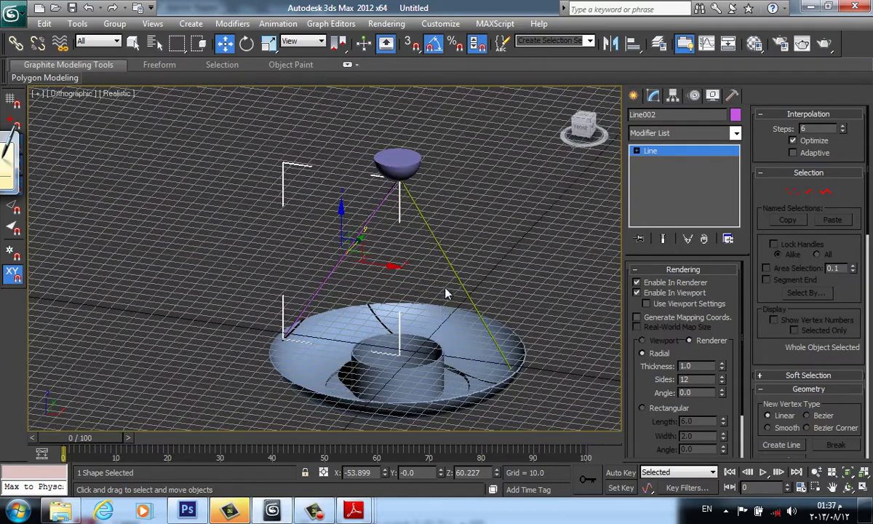
{"action": "left_click", "coordinate": [446, 256], "text": "ctrl"}
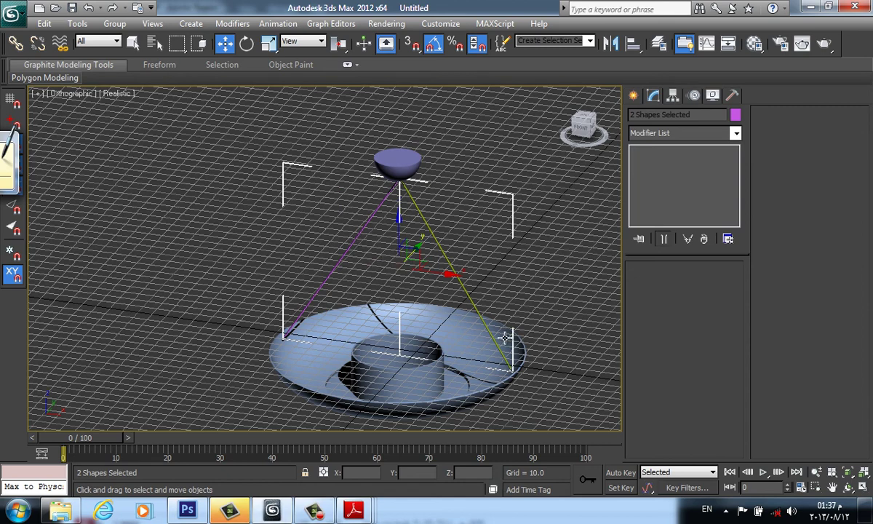
{"action": "left_click", "coordinate": [434, 42]}
{"action": "left_click", "coordinate": [246, 44]}
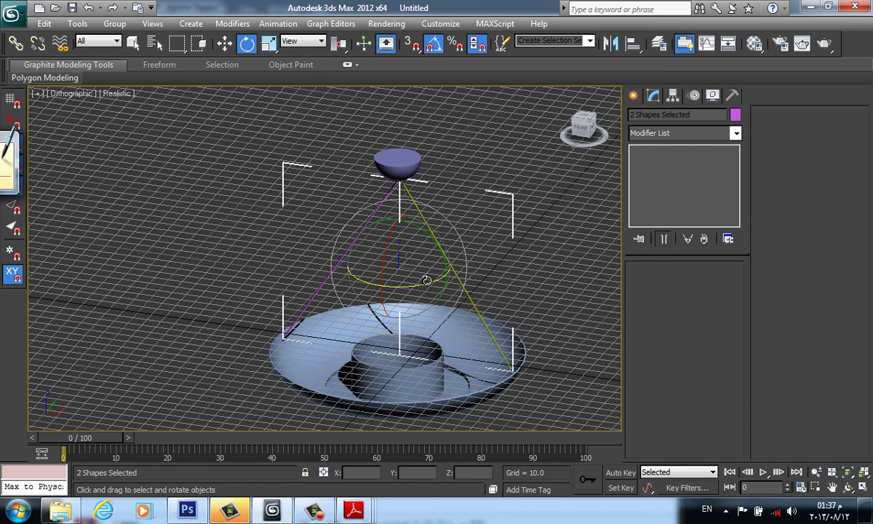
{"action": "left_click_drag", "start_coordinate": [427, 280], "coordinate": [359, 292]}
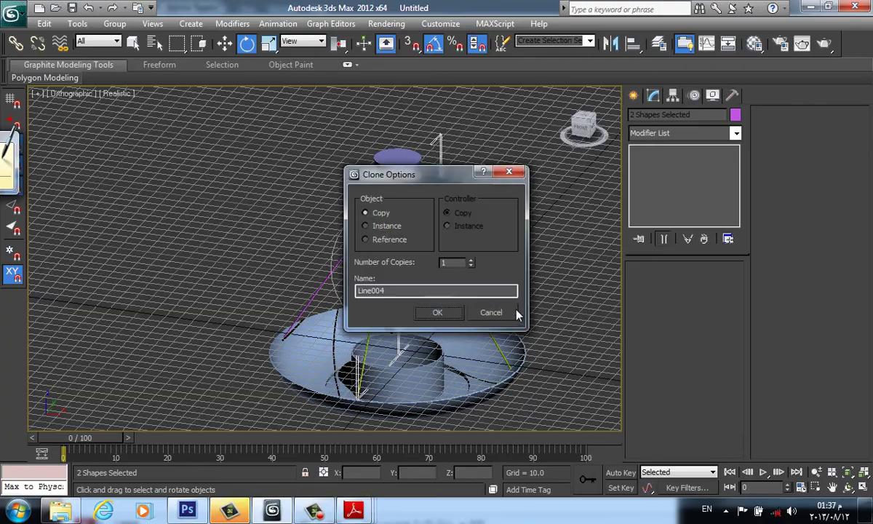
{"action": "left_click", "coordinate": [437, 314]}
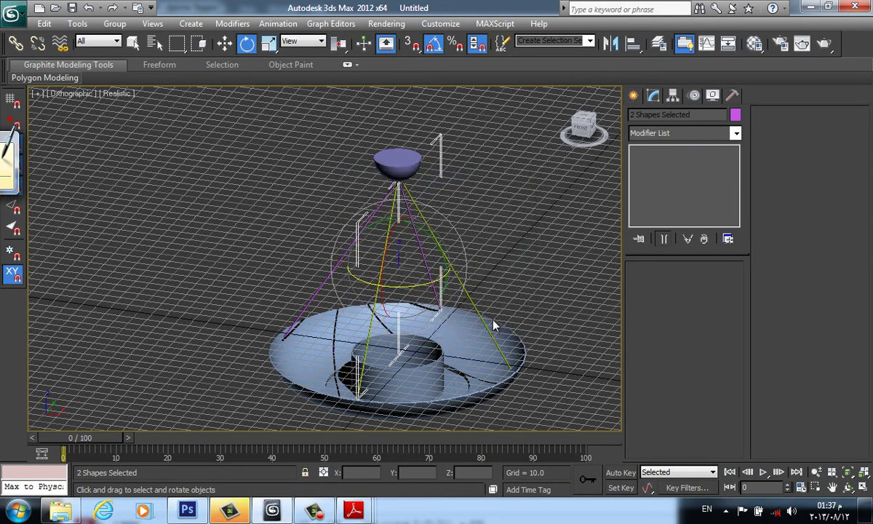
In the Top view, draw a helix from the lamp's centre with Radius 1 about 30, Radius 2 0 and height about 46.
{"action": "mouse_move", "coordinate": [493, 323]}
{"action": "middle_mouse_down", "text": "alt"}
{"action": "mouse_move", "coordinate": [467, 289]}
{"action": "mouse_move", "coordinate": [468, 296]}
{"action": "middle_mouse_up", "text": "alt"}
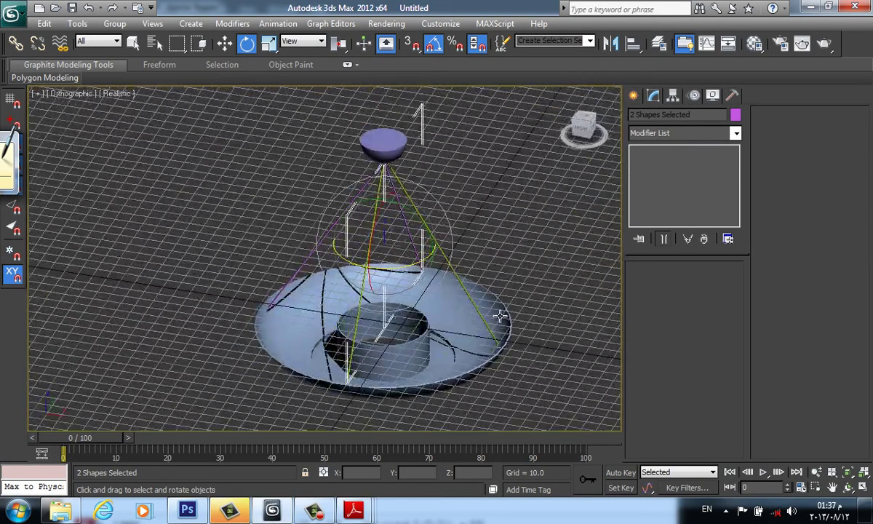
{"action": "scroll", "coordinate": [408, 333], "scroll_direction": "up", "scroll_amount": 5}
{"action": "middle_click_drag", "start_coordinate": [408, 333], "coordinate": [393, 354]}
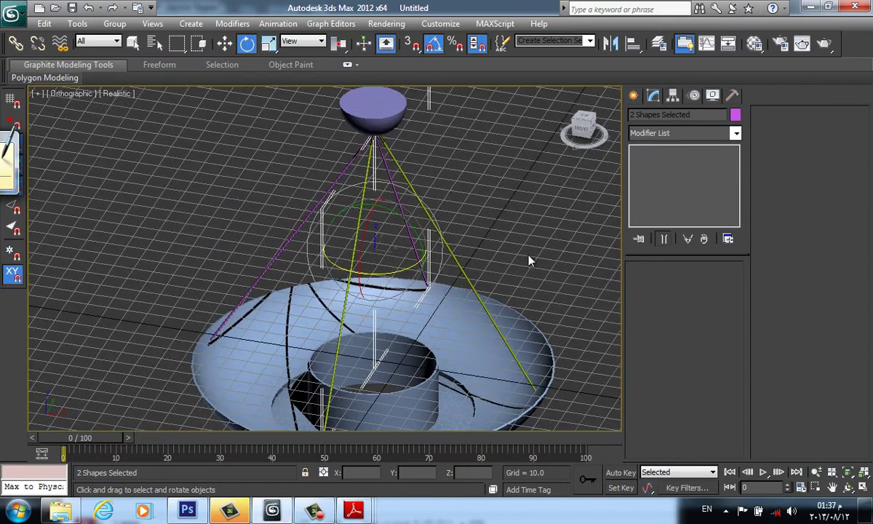
{"action": "left_click", "coordinate": [634, 96]}
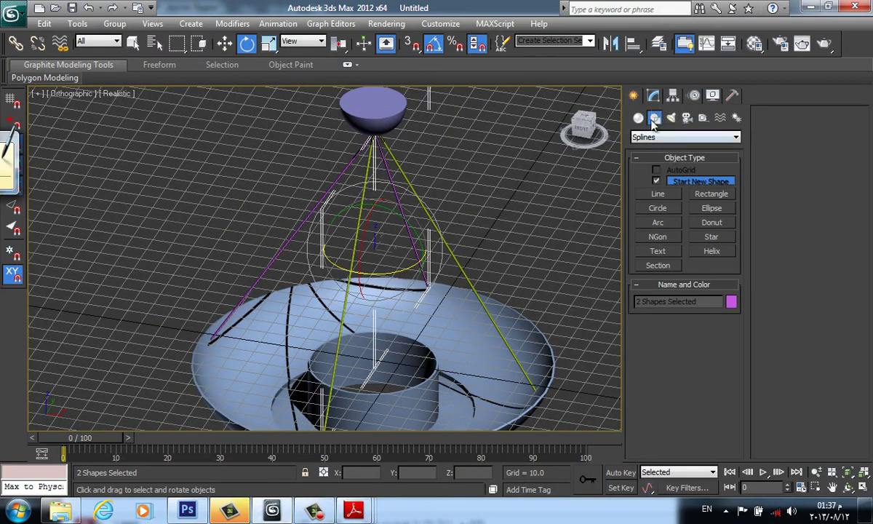
{"action": "left_click", "coordinate": [711, 251]}
{"action": "middle_click_drag", "start_coordinate": [444, 347], "coordinate": [445, 313], "text": "alt"}
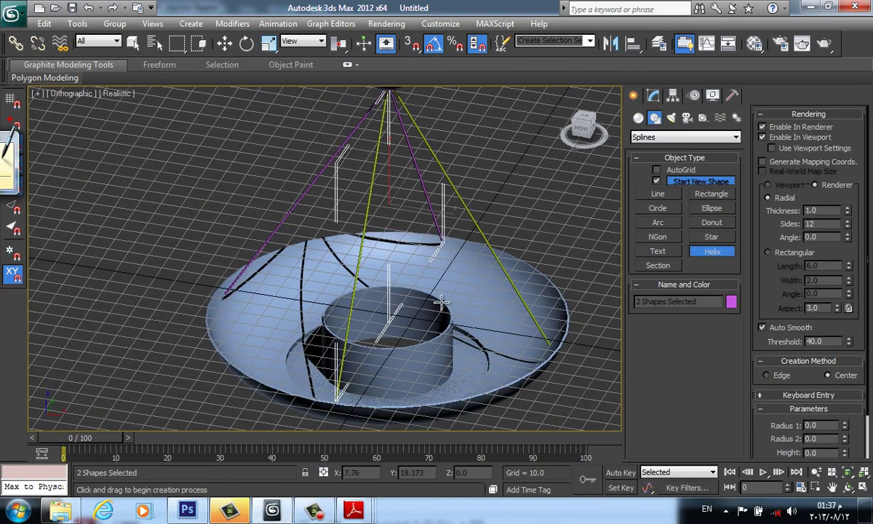
{"action": "key", "text": "t"}
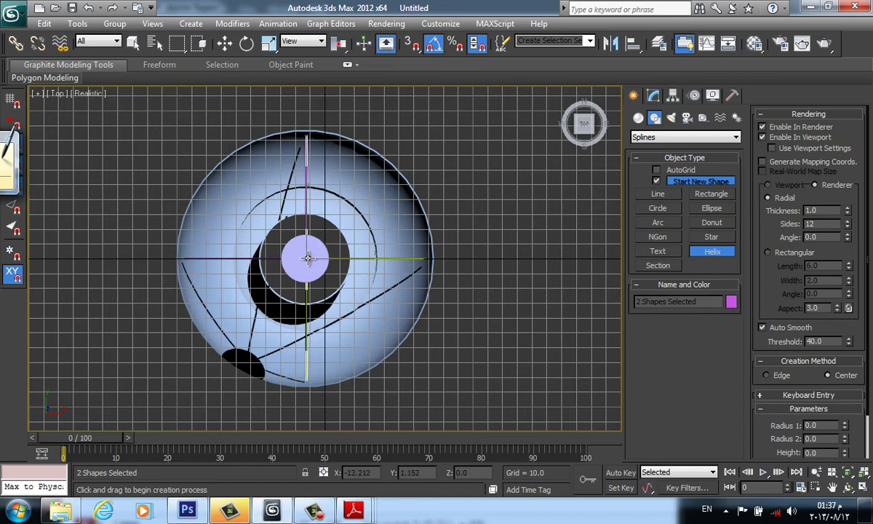
{"action": "left_click_drag", "start_coordinate": [307, 258], "coordinate": [323, 216]}
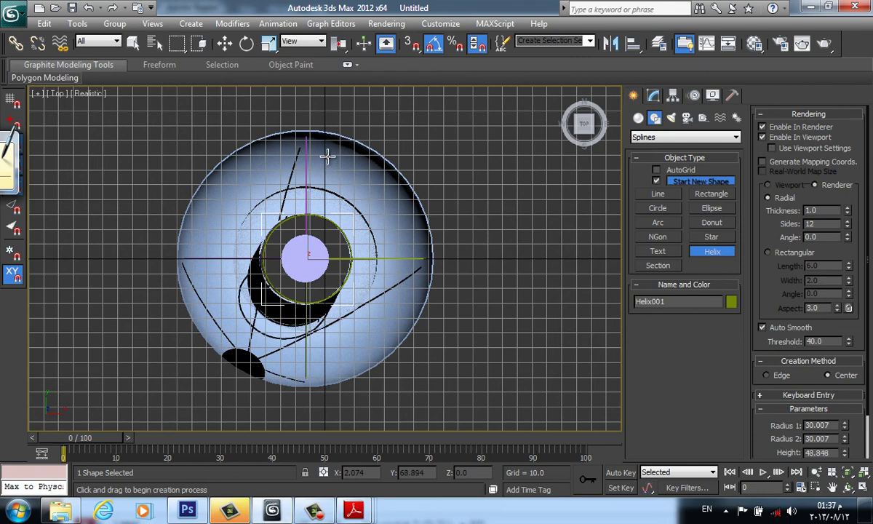
{"action": "left_click", "coordinate": [324, 151]}
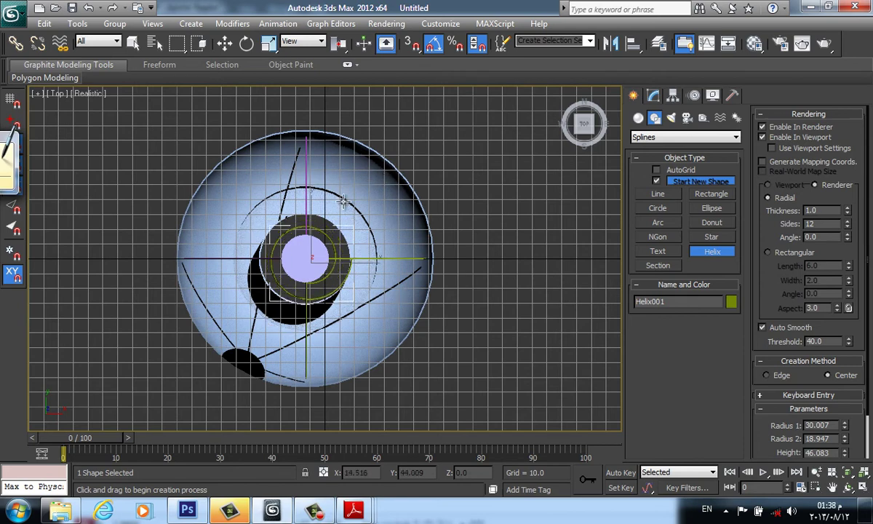
{"action": "left_click", "coordinate": [311, 254]}
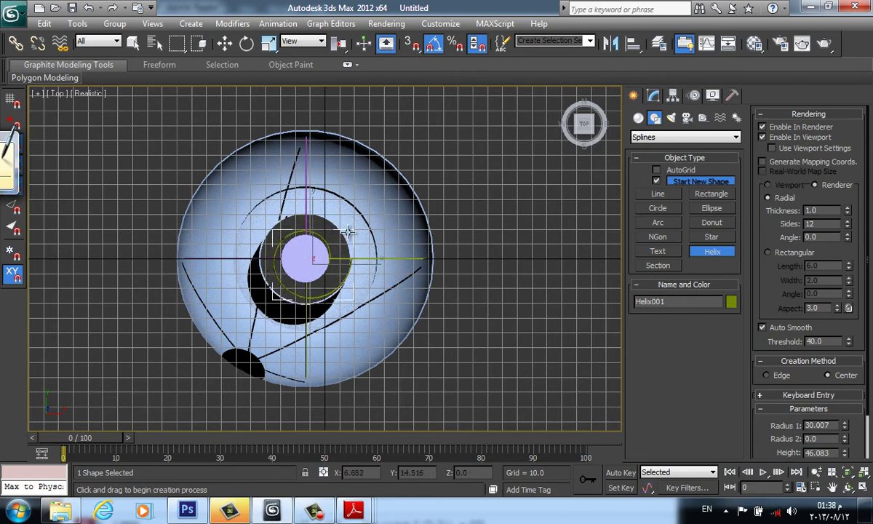
Increase the helix's height to about 129.3 so that it reaches up to the hemisphere.
{"action": "middle_click_drag", "start_coordinate": [442, 276], "coordinate": [347, 233], "text": "alt"}
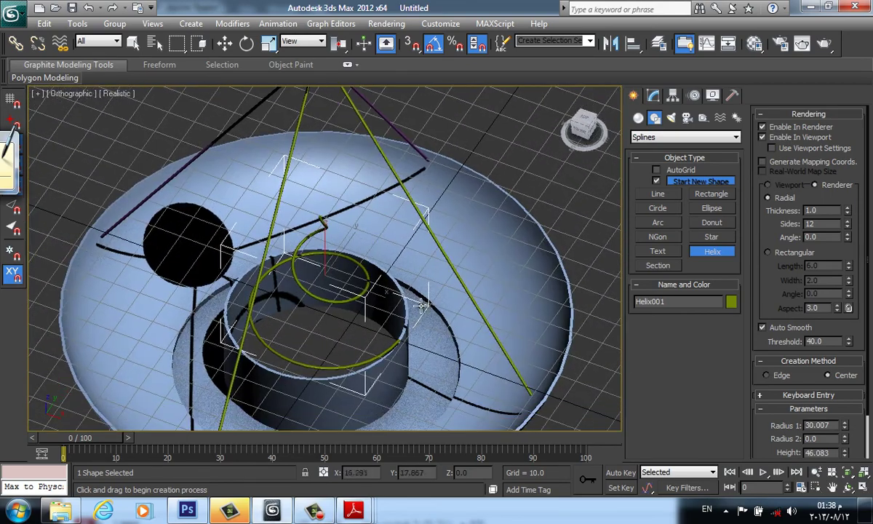
{"action": "left_click", "coordinate": [653, 96]}
{"action": "key", "text": "e"}
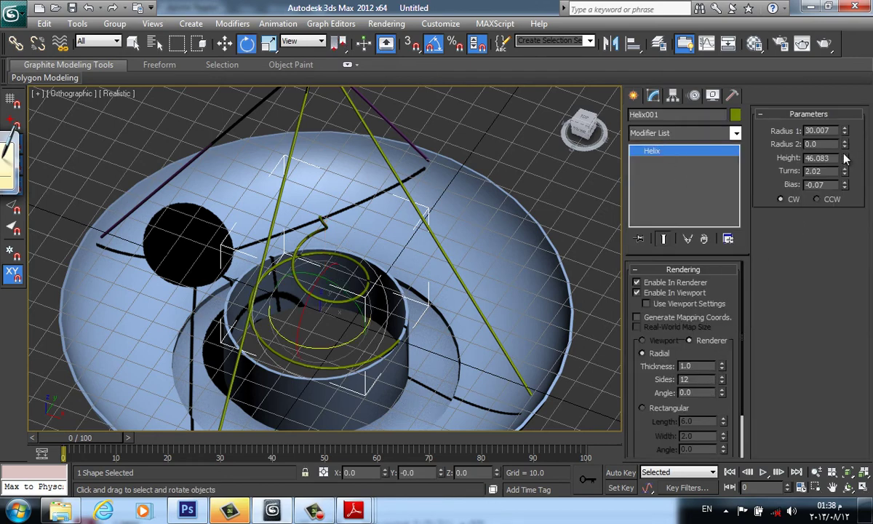
{"action": "left_click_drag", "start_coordinate": [845, 160], "coordinate": [846, 128]}
{"action": "scroll", "coordinate": [494, 269], "scroll_direction": "down", "scroll_amount": 4}
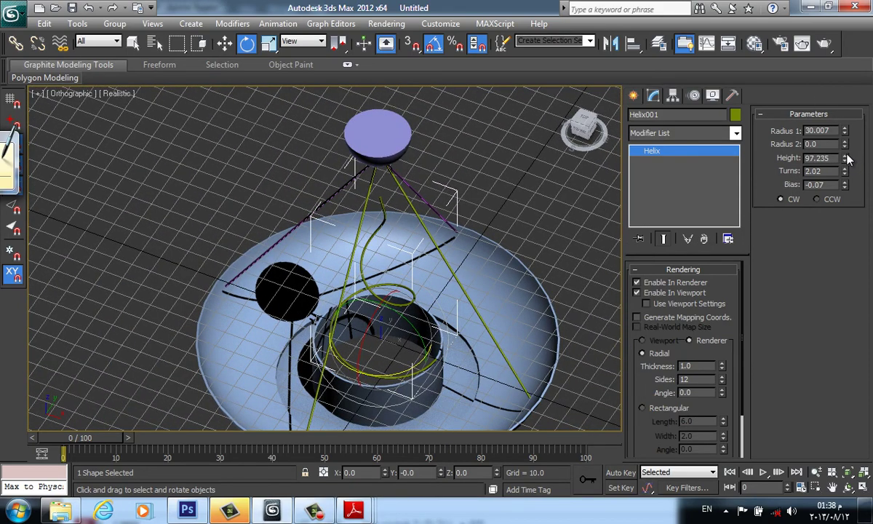
{"action": "left_click_drag", "start_coordinate": [845, 158], "coordinate": [846, 138]}
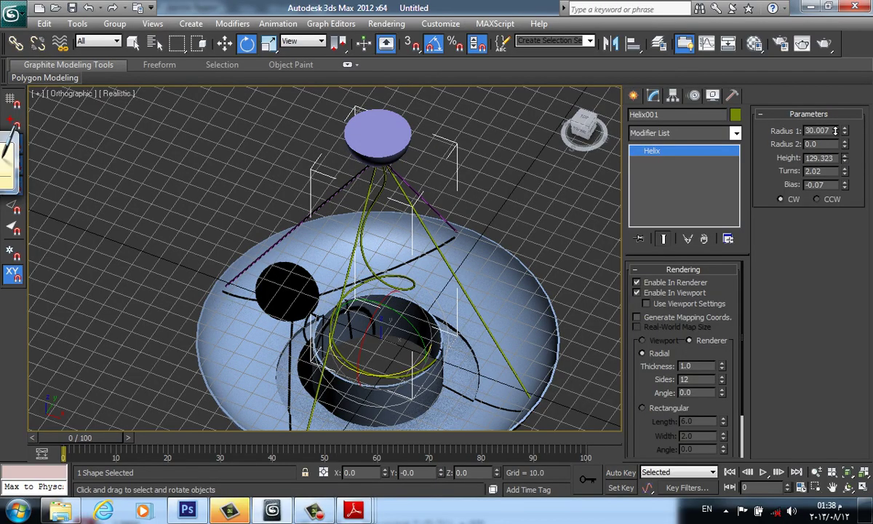
Switch to the Perspective view, select the four suspension wires and the helix together, and give them a grey object colour.
{"action": "middle_click_drag", "start_coordinate": [524, 226], "coordinate": [454, 369], "text": "alt"}
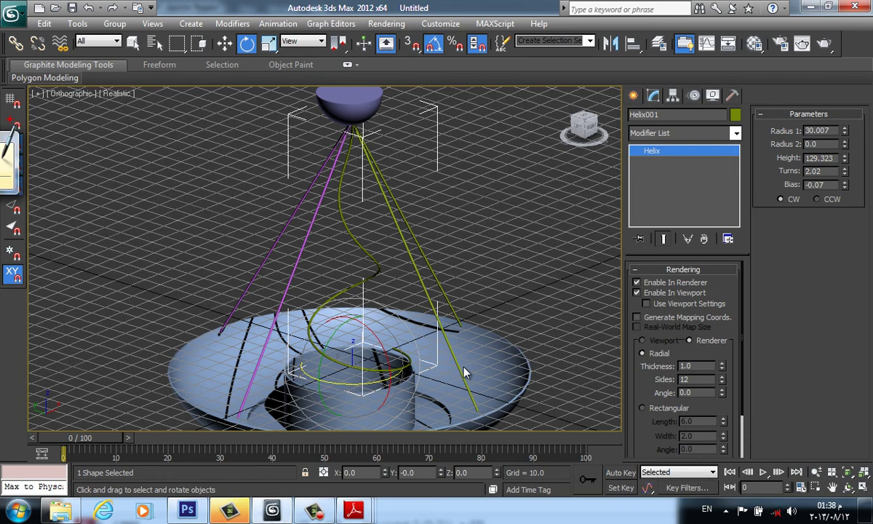
{"action": "key", "text": "p"}
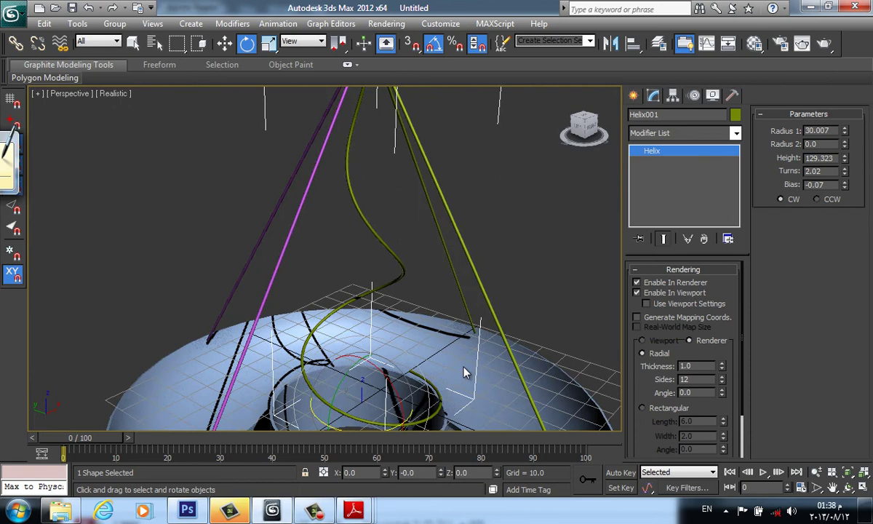
{"action": "scroll", "coordinate": [443, 280], "scroll_direction": "down", "scroll_amount": 8}
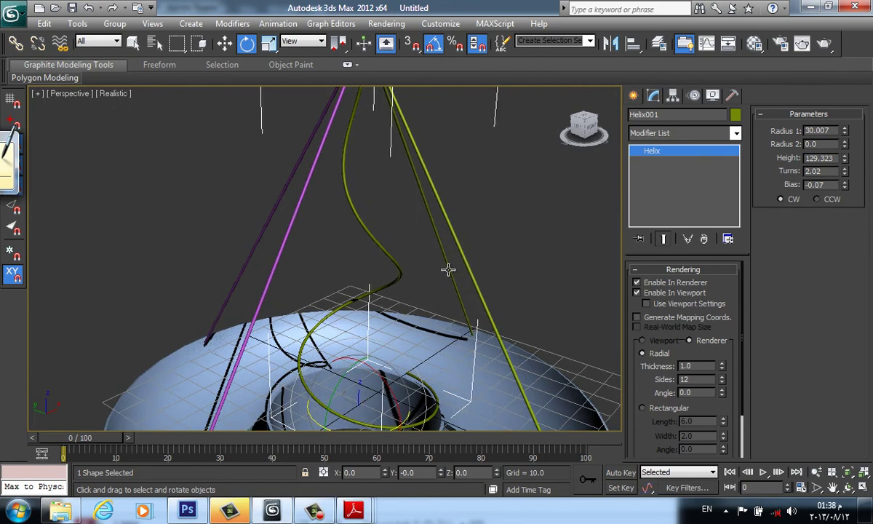
{"action": "left_click_drag", "start_coordinate": [419, 223], "coordinate": [273, 250]}
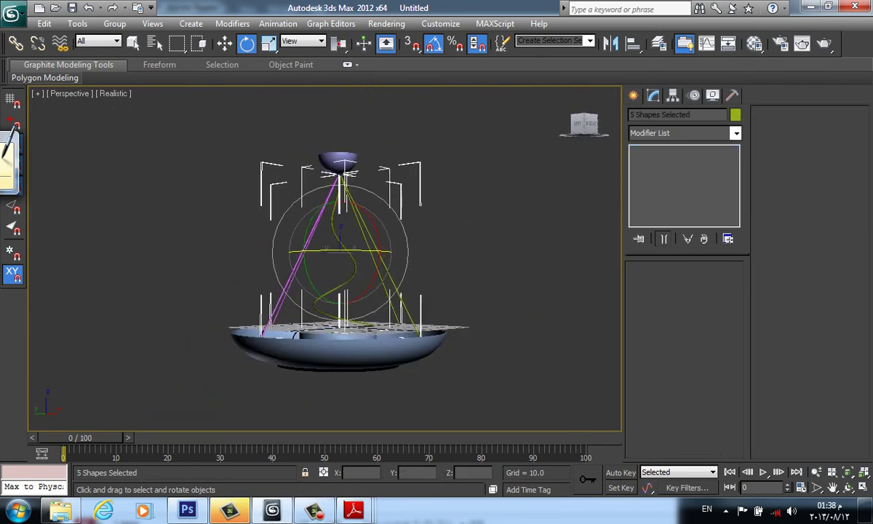
{"action": "left_click", "coordinate": [735, 115]}
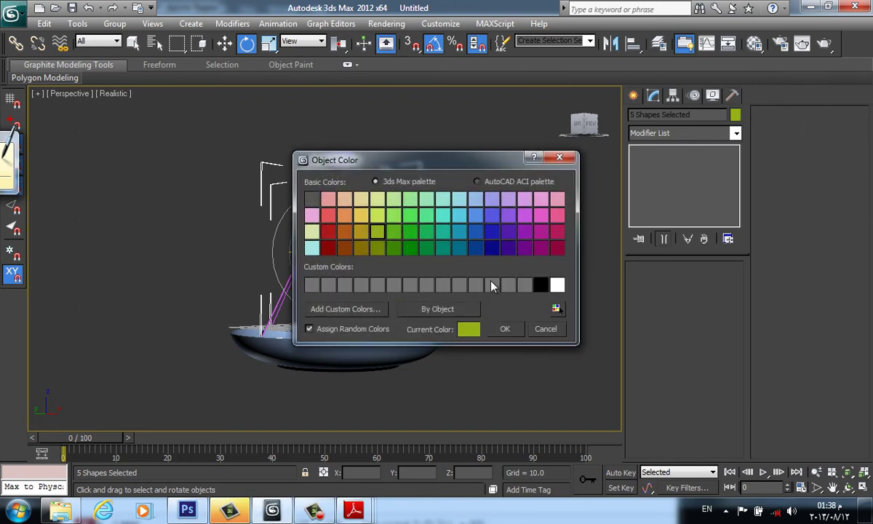
{"action": "left_click", "coordinate": [505, 328]}
Give the lathed dish a dark red object colour from the 3ds Max palette and deselect it.
{"action": "left_click", "coordinate": [407, 347]}
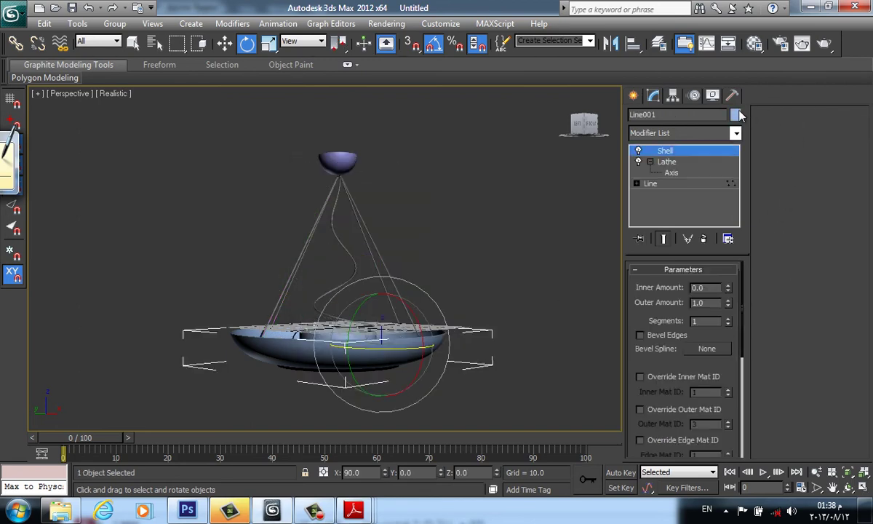
{"action": "left_click", "coordinate": [735, 115]}
{"action": "left_click", "coordinate": [328, 232]}
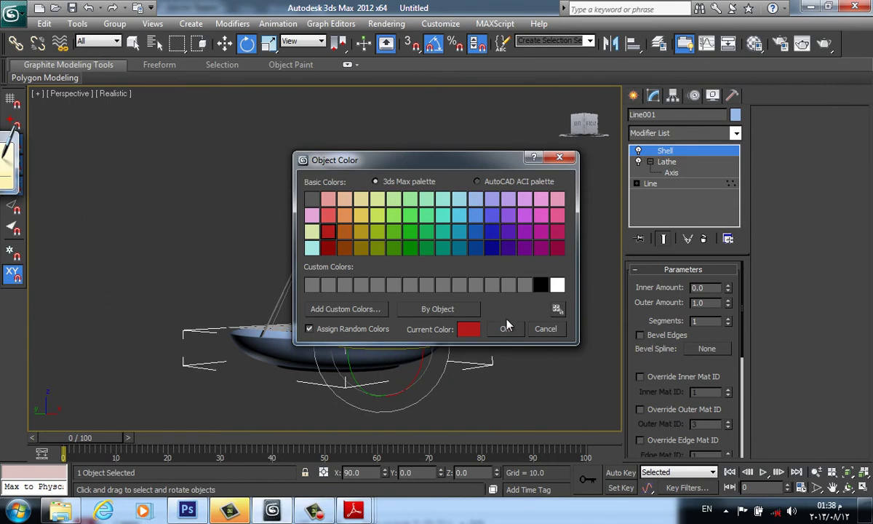
{"action": "left_click", "coordinate": [505, 329]}
{"action": "left_click", "coordinate": [531, 335]}
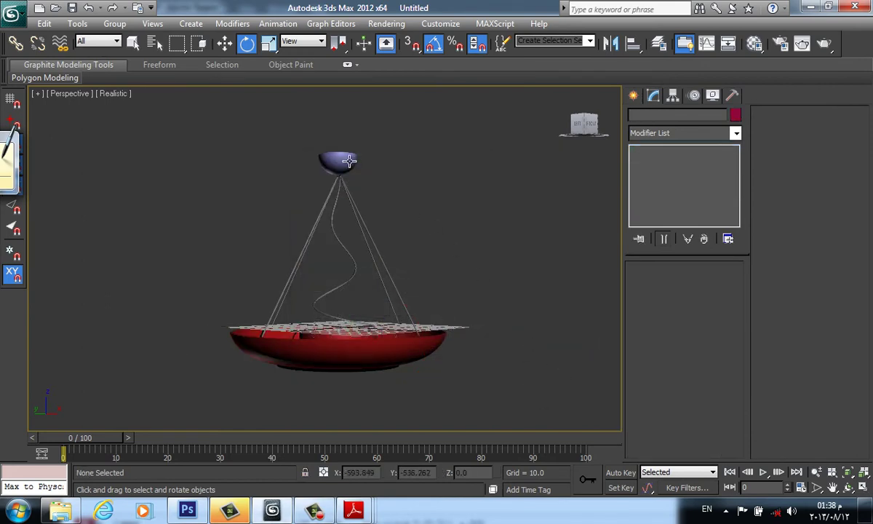
Give the hemisphere ceiling mount the same dark red object colour as the dish.
{"action": "left_click", "coordinate": [339, 161]}
{"action": "middle_click_drag", "start_coordinate": [540, 255], "coordinate": [522, 218], "text": "alt"}
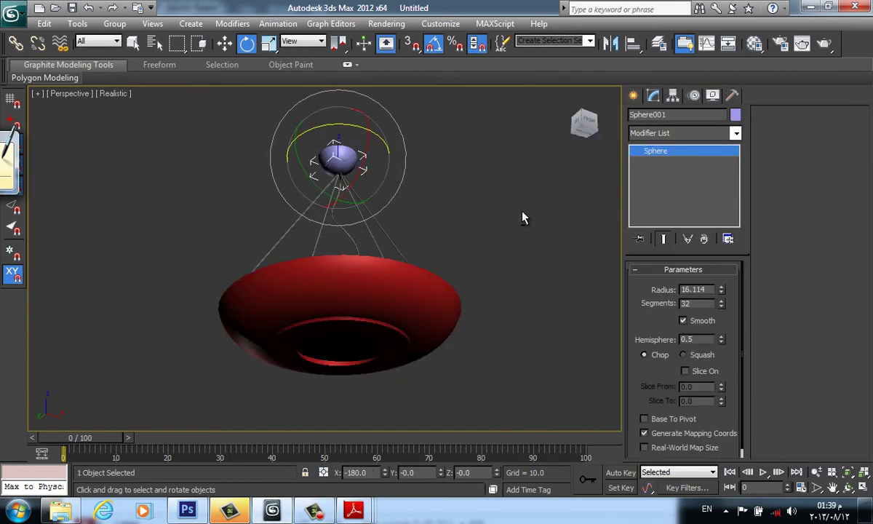
{"action": "left_click", "coordinate": [735, 114]}
{"action": "left_click", "coordinate": [328, 231]}
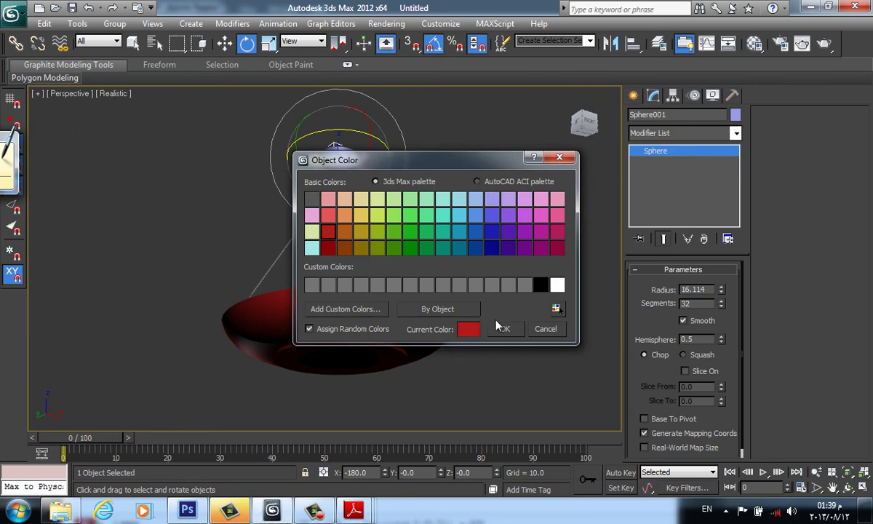
{"action": "left_click", "coordinate": [504, 329]}
{"action": "left_click", "coordinate": [524, 335]}
Examine the coloured lamp from below and above, checking the outer and inner surfaces of the dish.
{"action": "left_click", "coordinate": [414, 313]}
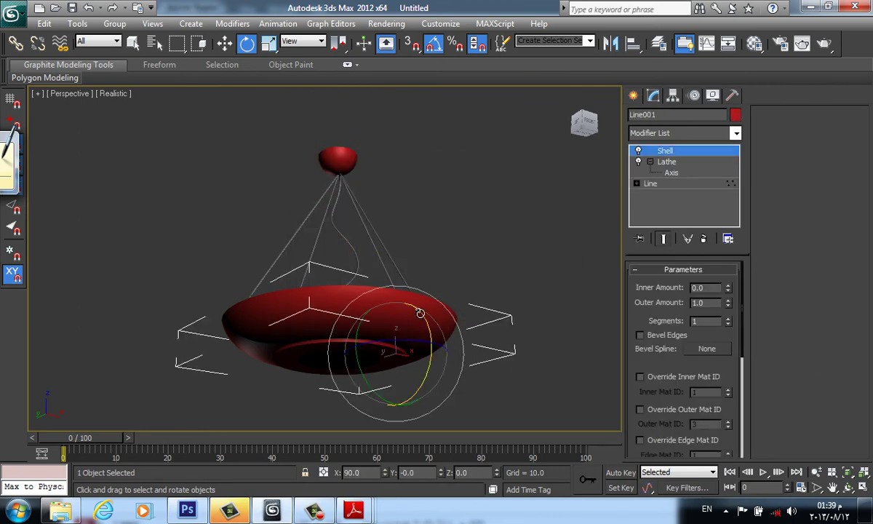
{"action": "left_click_drag", "start_coordinate": [402, 290], "coordinate": [499, 275]}
{"action": "mouse_move", "coordinate": [499, 275]}
{"action": "middle_mouse_down", "text": "alt"}
{"action": "mouse_move", "coordinate": [494, 255]}
{"action": "mouse_move", "coordinate": [505, 343]}
{"action": "mouse_move", "coordinate": [502, 262]}
{"action": "middle_mouse_up", "text": "alt"}
{"action": "left_click", "coordinate": [502, 262]}
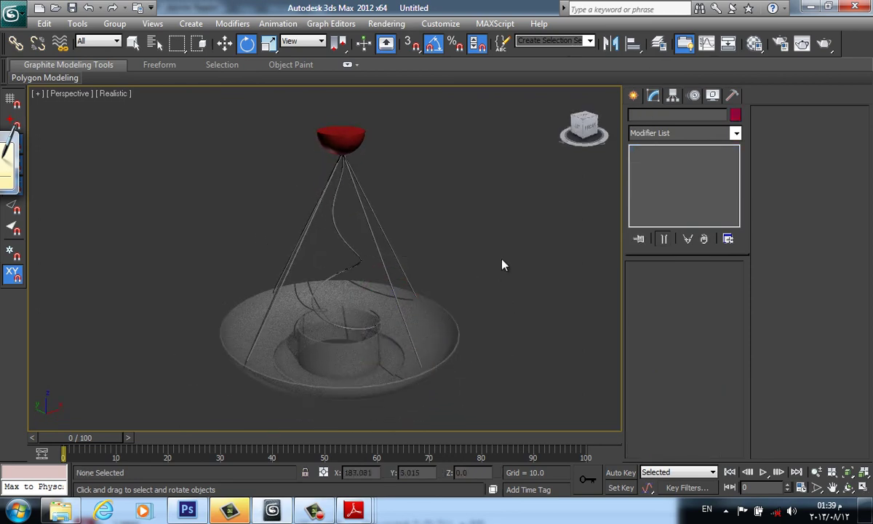
{"action": "scroll", "coordinate": [364, 290], "scroll_direction": "down", "scroll_amount": 4}
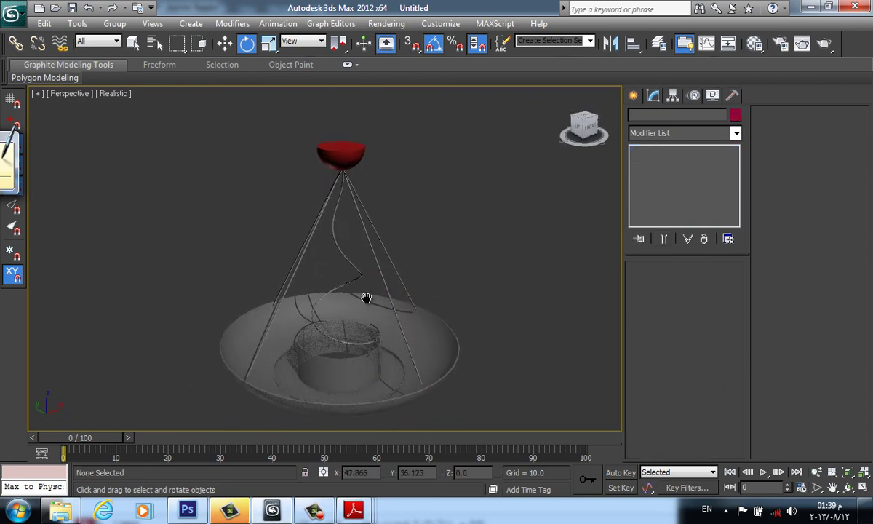
{"action": "left_click", "coordinate": [332, 285]}
{"action": "scroll", "coordinate": [342, 298], "scroll_direction": "up", "scroll_amount": 5}
{"action": "middle_click_drag", "start_coordinate": [365, 324], "coordinate": [374, 250]}
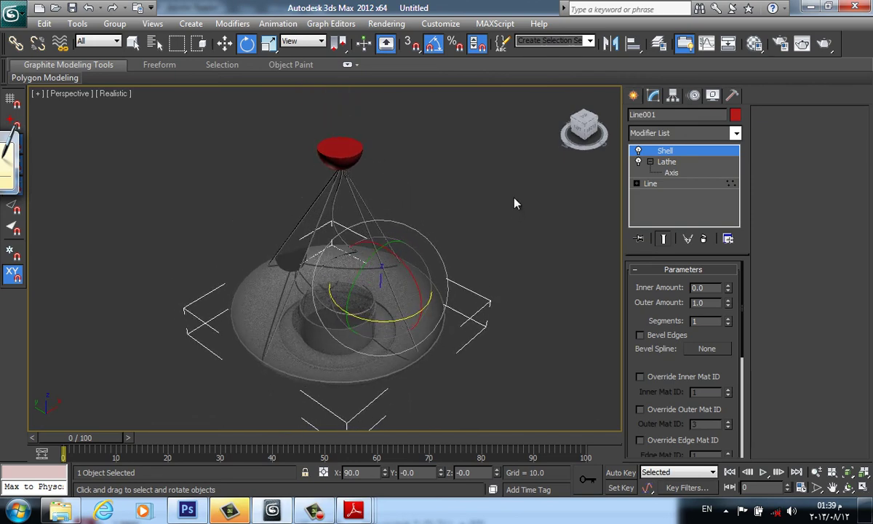
{"action": "left_click", "coordinate": [458, 178]}
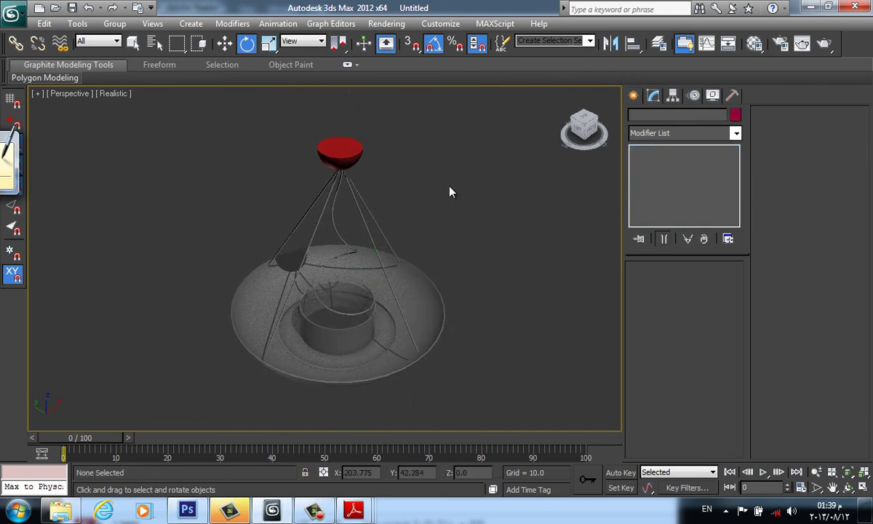
{"action": "left_click", "coordinate": [425, 293]}
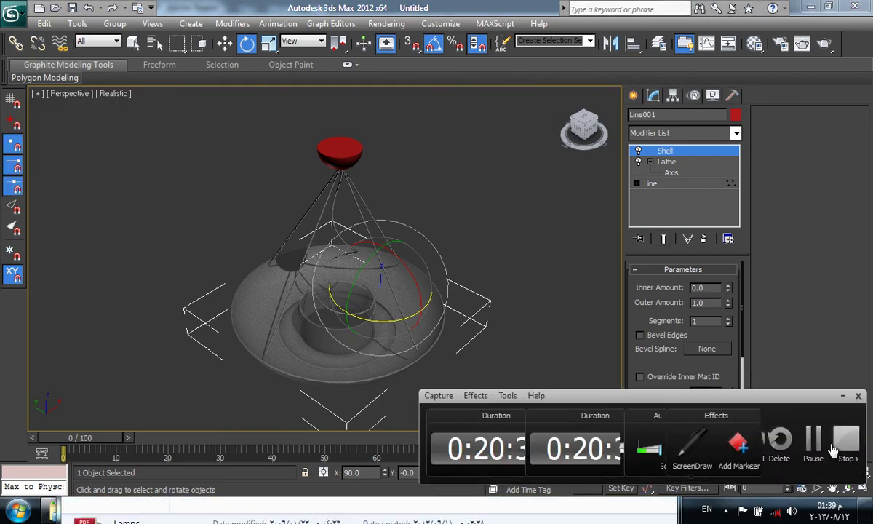